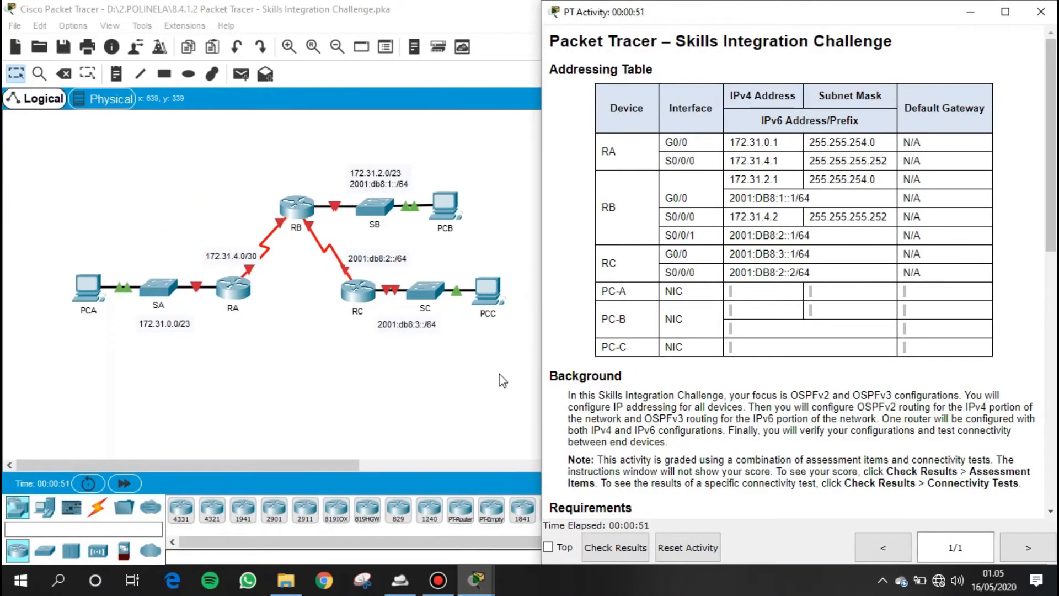
- Read the activity's title, Addressing Table and Background, including the OSPFv2 and OSPFv3 routing tasks
{"action": "double_click", "coordinate": [572, 40]}
{"action": "left_click_drag", "start_coordinate": [630, 38], "coordinate": [901, 50]}
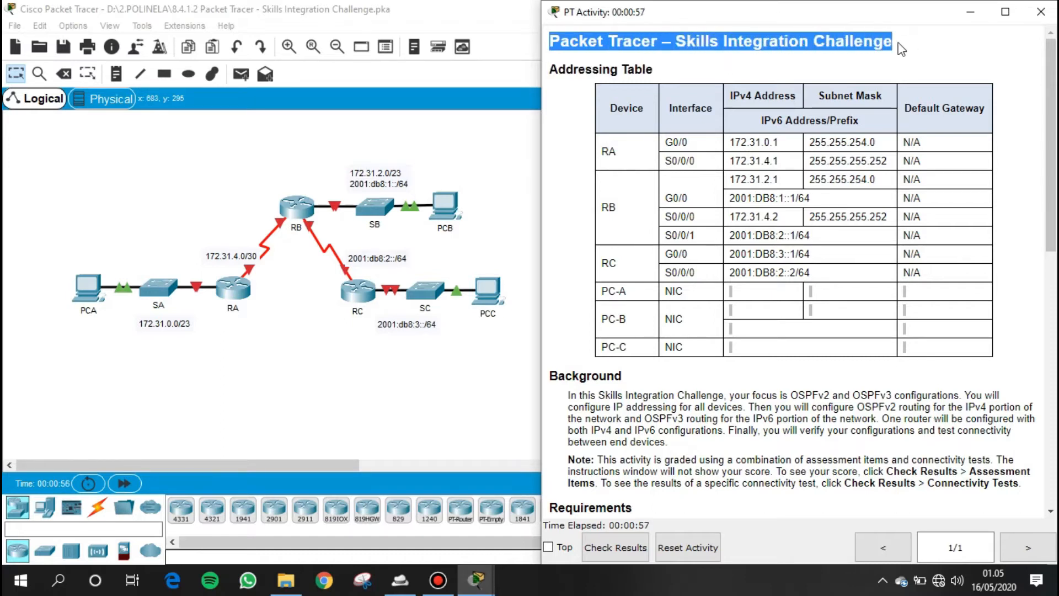
{"action": "left_click", "coordinate": [801, 56]}
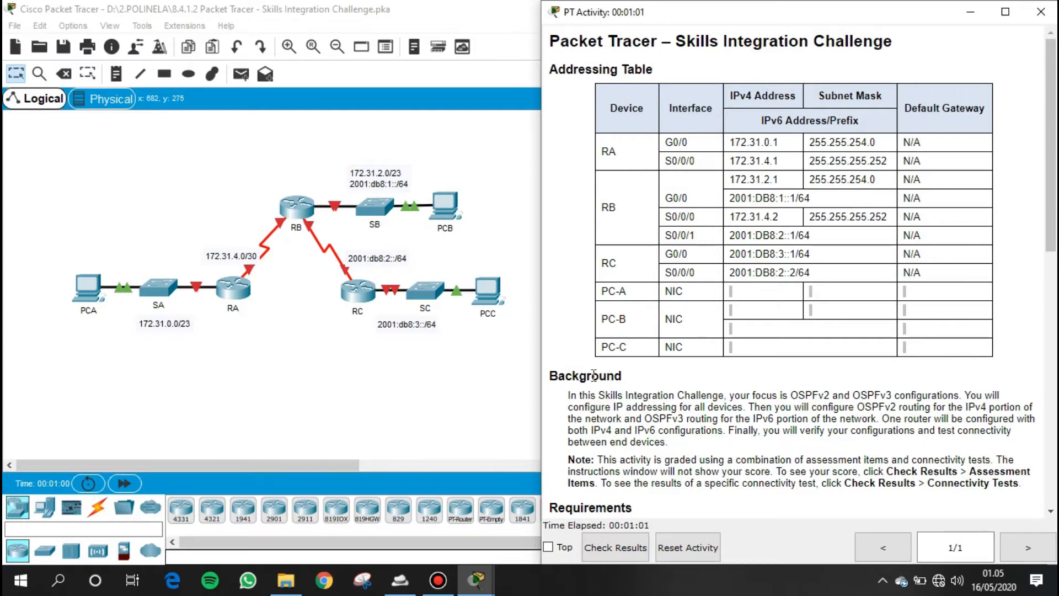
{"action": "scroll", "coordinate": [600, 376], "scroll_direction": "down", "scroll_amount": 1}
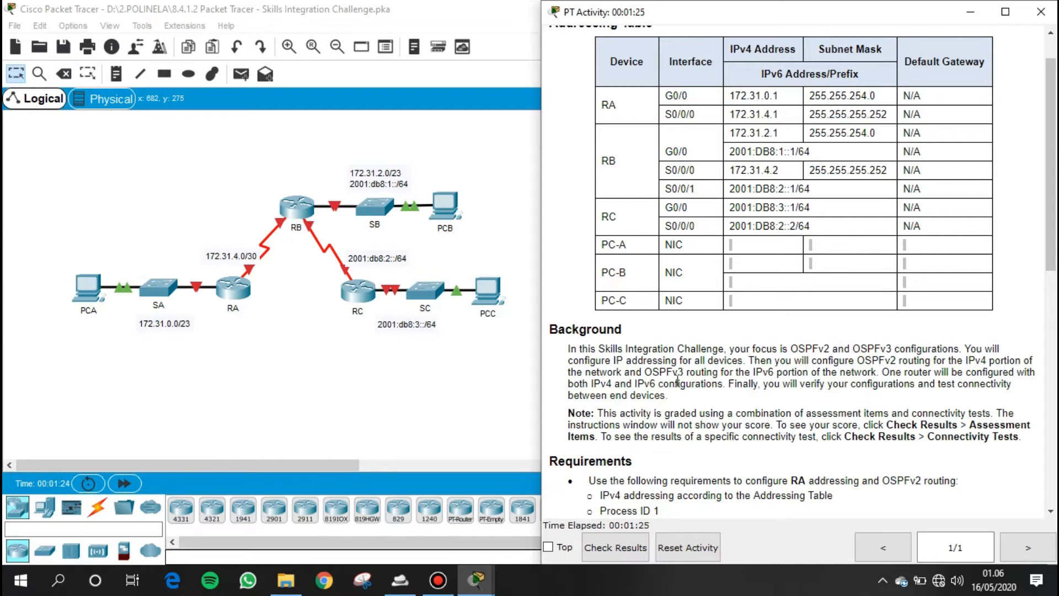
{"action": "left_click_drag", "start_coordinate": [571, 373], "coordinate": [704, 377]}
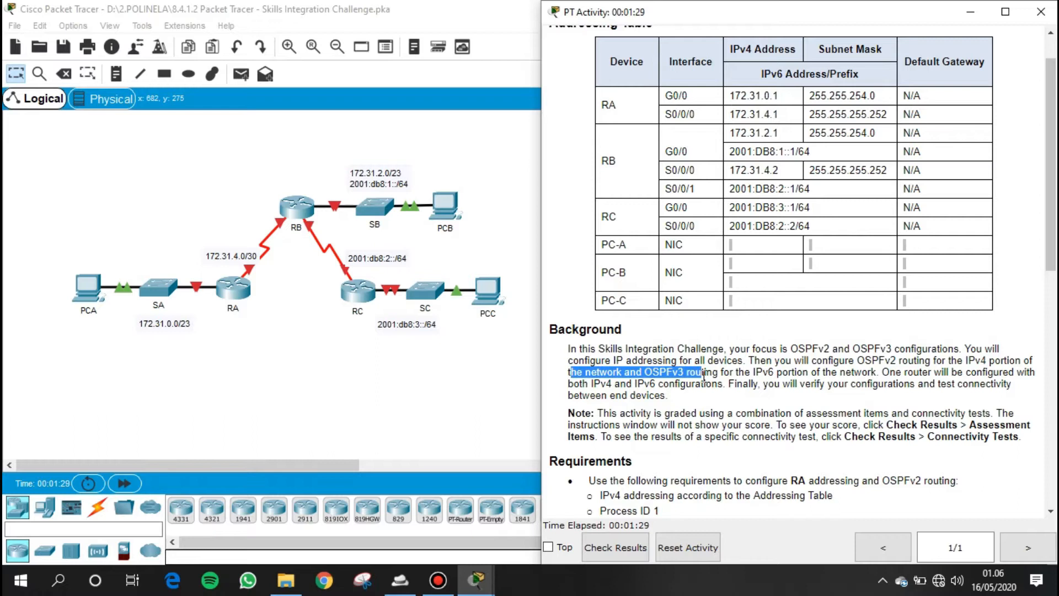
{"action": "left_click_drag", "start_coordinate": [703, 376], "coordinate": [686, 401]}
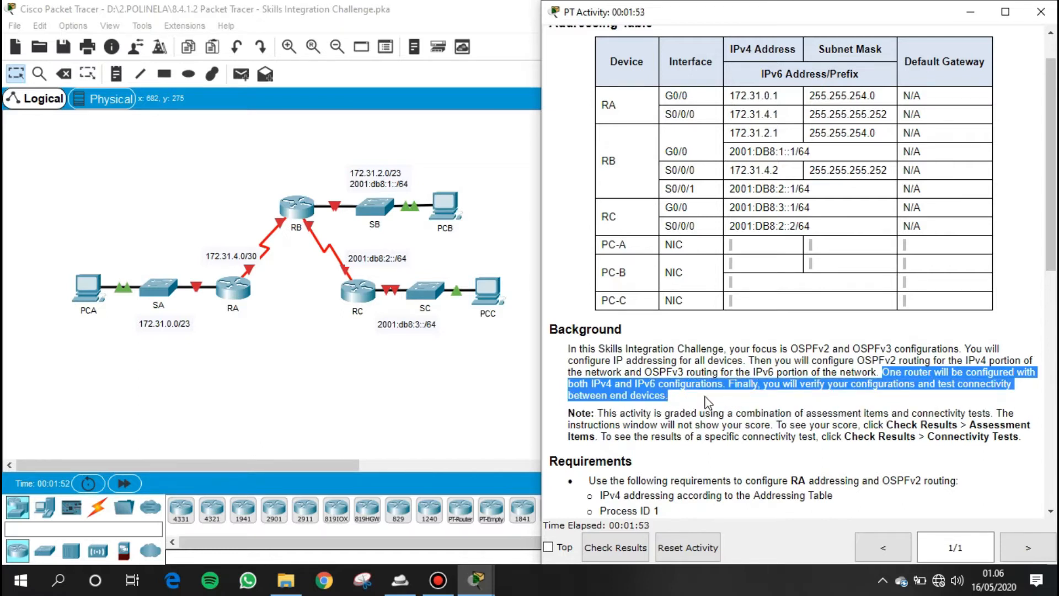
{"action": "left_click", "coordinate": [772, 406]}
{"action": "scroll", "coordinate": [772, 406], "scroll_direction": "down", "scroll_amount": 7}
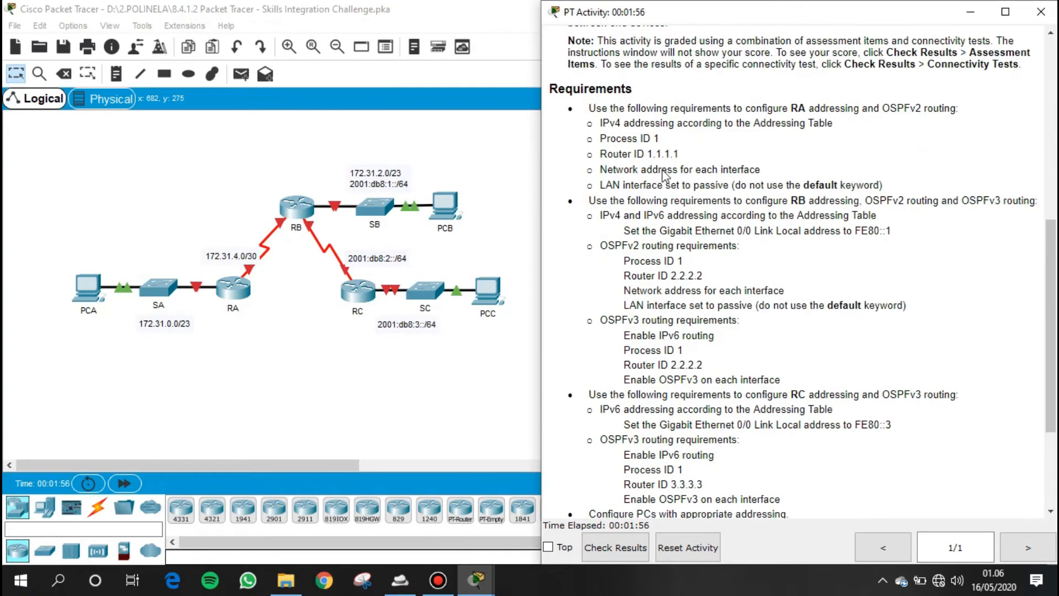
- Review the requirements for RA's addressing and OSPFv2 routing, from IPv4 addressing through the passive LAN interface
{"action": "left_click_drag", "start_coordinate": [550, 88], "coordinate": [920, 124]}
{"action": "left_click", "coordinate": [577, 110]}
{"action": "left_click_drag", "start_coordinate": [599, 124], "coordinate": [836, 125]}
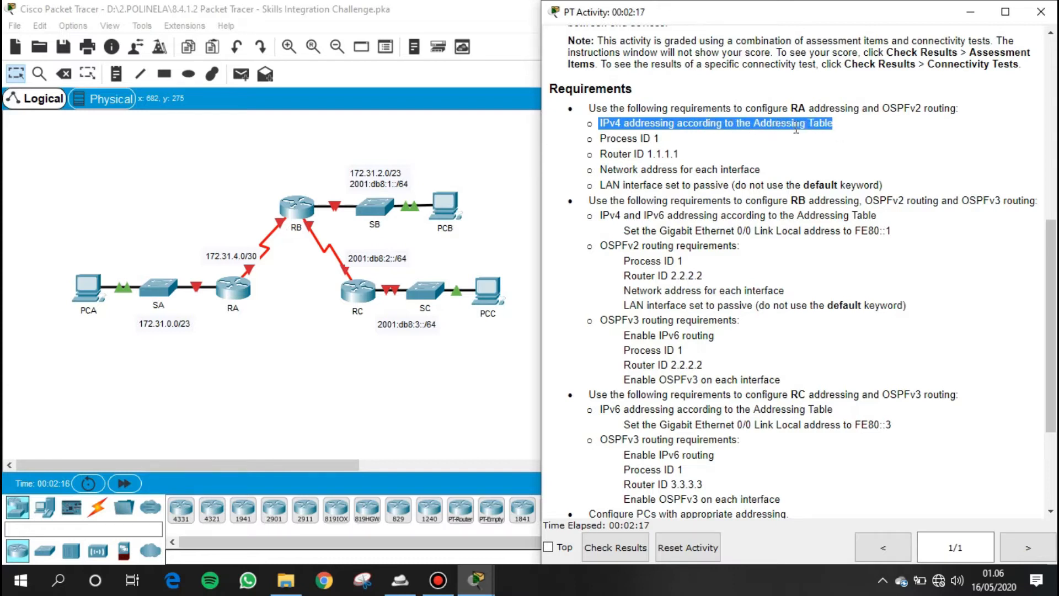
{"action": "left_click_drag", "start_coordinate": [600, 138], "coordinate": [668, 141]}
{"action": "left_click_drag", "start_coordinate": [599, 154], "coordinate": [685, 158]}
{"action": "left_click_drag", "start_coordinate": [600, 170], "coordinate": [768, 174]}
{"action": "left_click_drag", "start_coordinate": [607, 186], "coordinate": [888, 196]}
{"action": "left_click", "coordinate": [887, 183]}
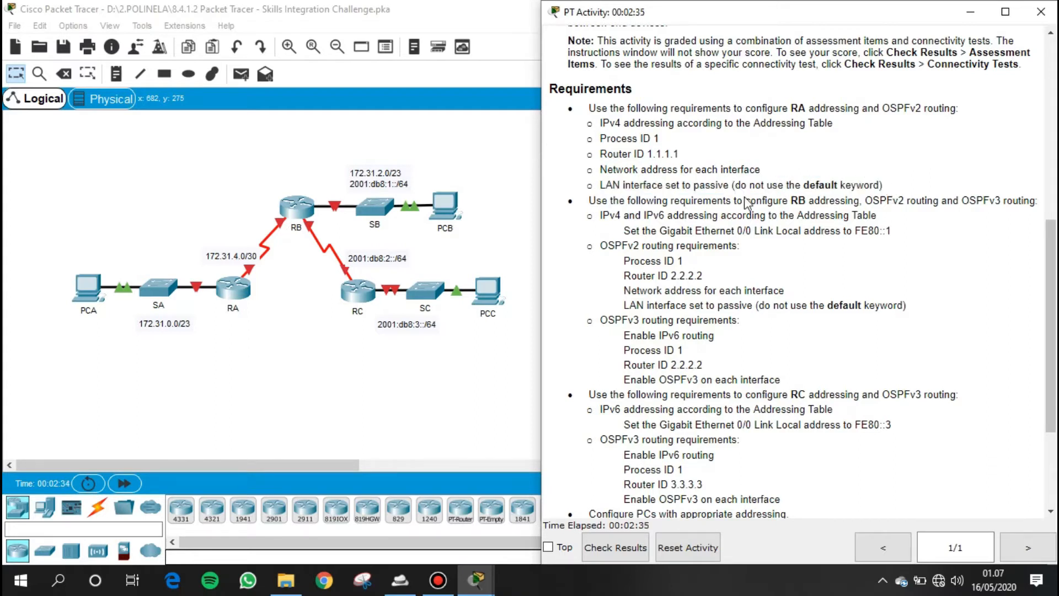
- Open router RA's command line and enter global configuration mode
{"action": "left_click", "coordinate": [234, 288]}
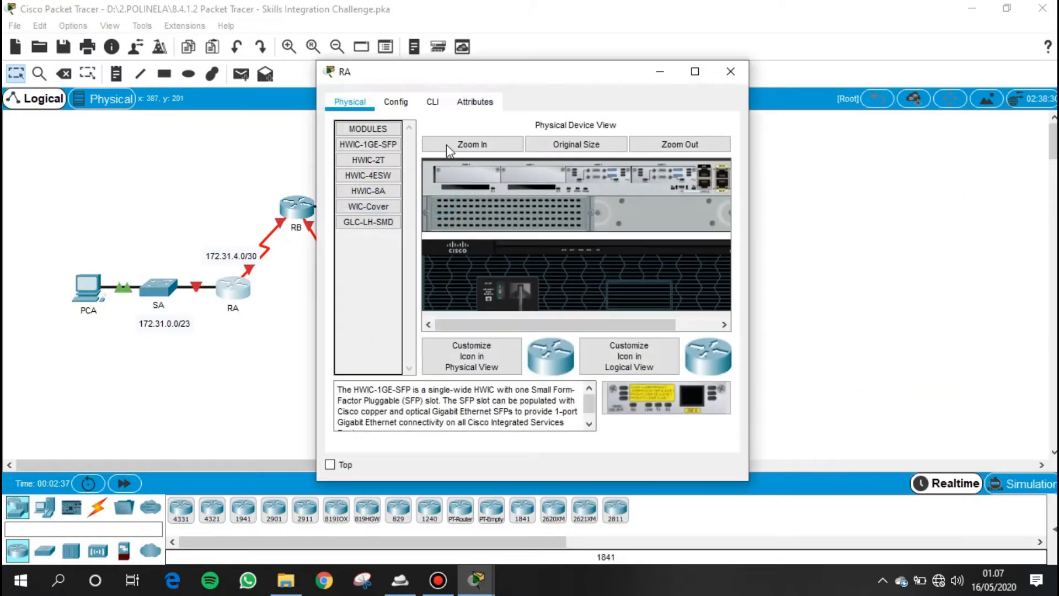
{"action": "left_click", "coordinate": [432, 102]}
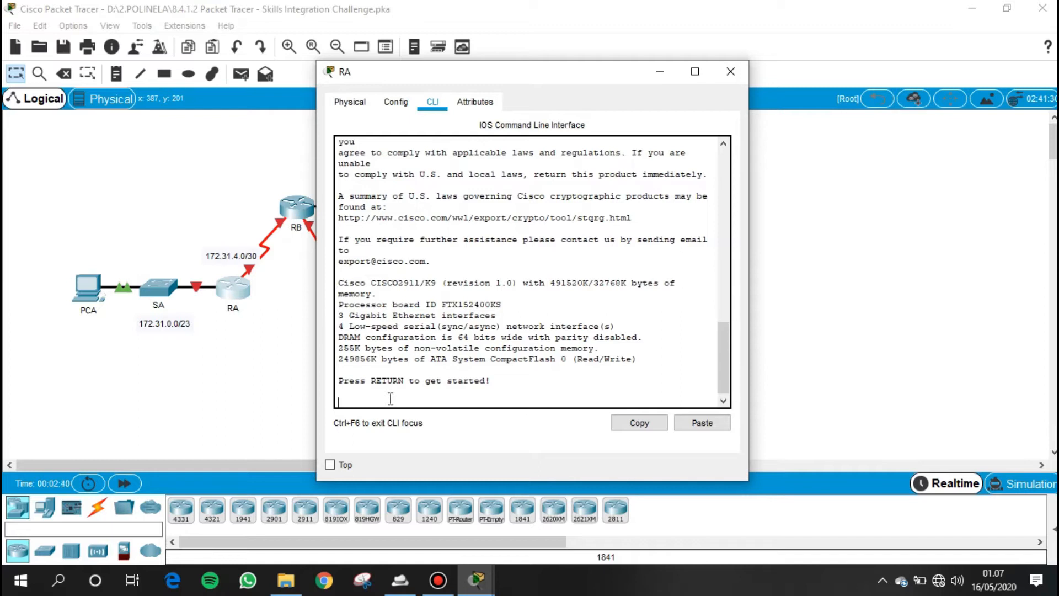
{"action": "key", "text": "Return"}
{"action": "key", "text": "Return"}
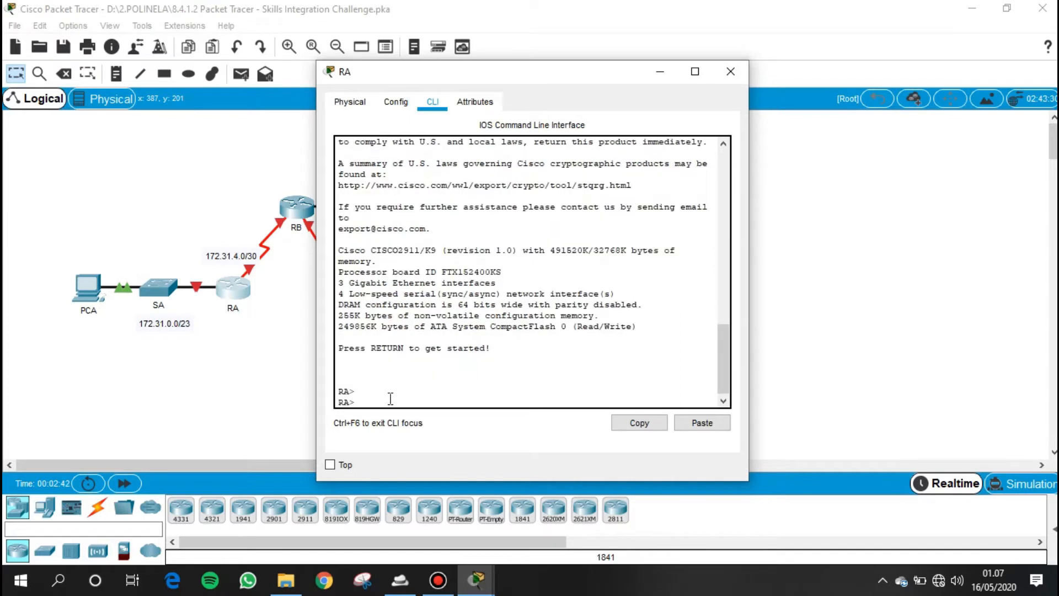
{"action": "type", "text": "ena"}
{"action": "key", "text": "Tab"}
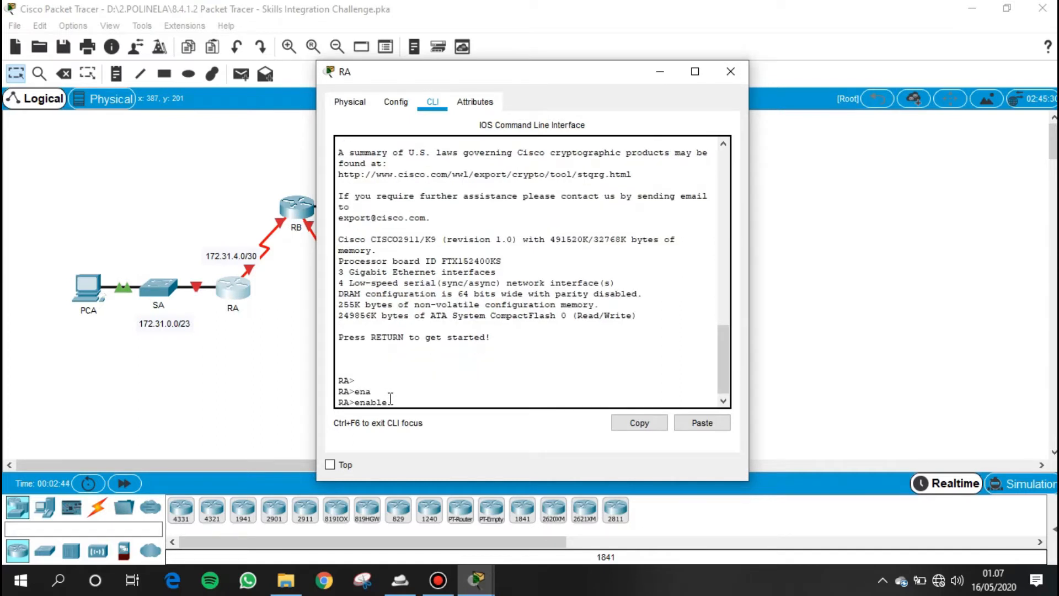
{"action": "key", "text": "Return"}
{"action": "type", "text": "conf t"}
{"action": "key", "text": "Return"}
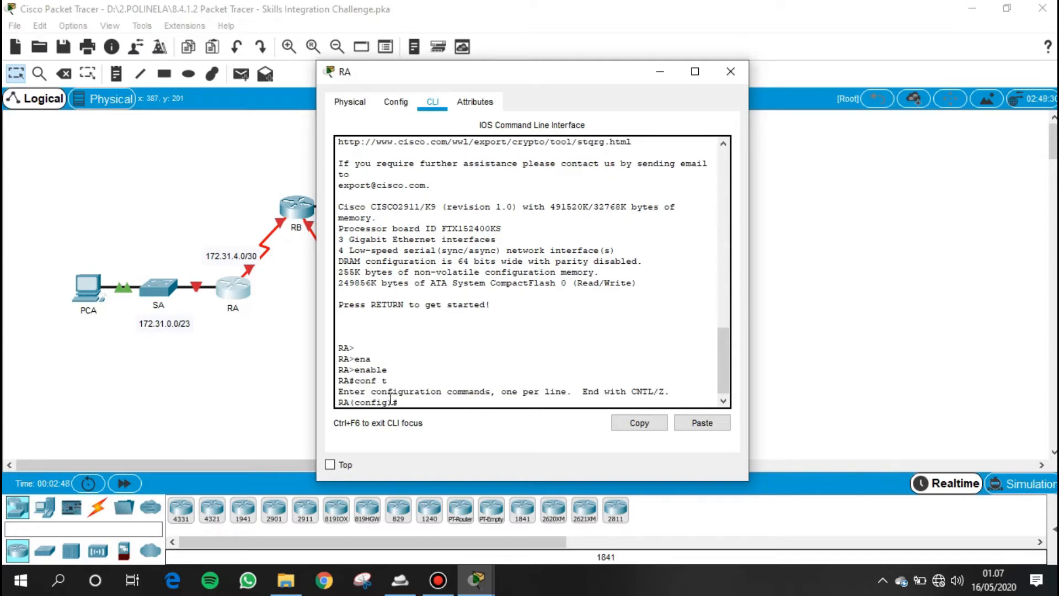
- Assign RA's interface gi0/0 the IP address 172.31.0.1 with subnet mask 255.255.254.0
{"action": "type", "text": "i"}
{"action": "type", "text": "nt gi0/0"}
{"action": "key", "text": "Return"}
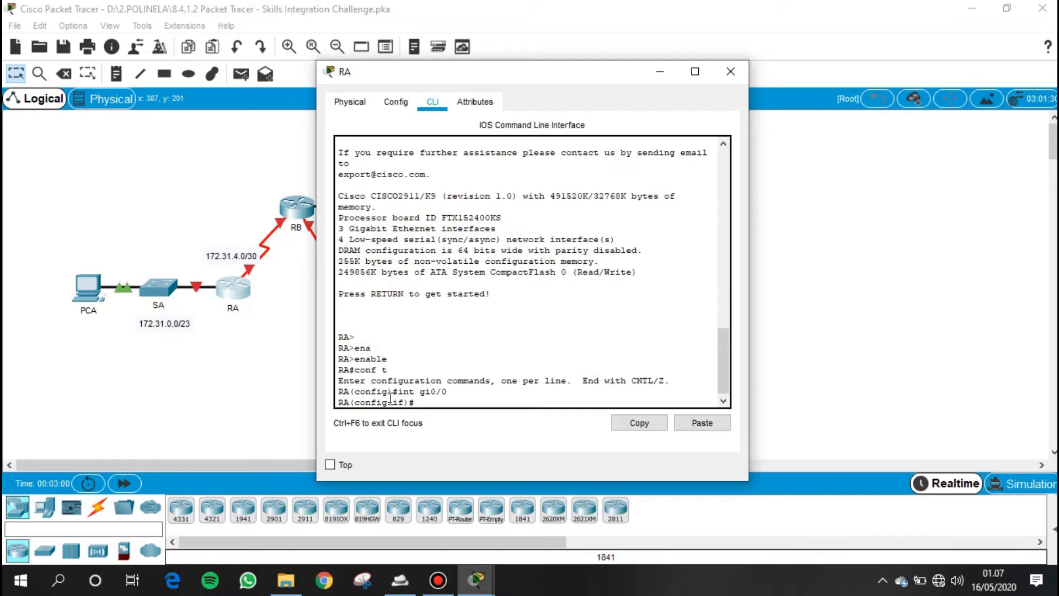
{"action": "type", "text": "ip"}
{"action": "left_click_drag", "start_coordinate": [511, 79], "coordinate": [742, 83]}
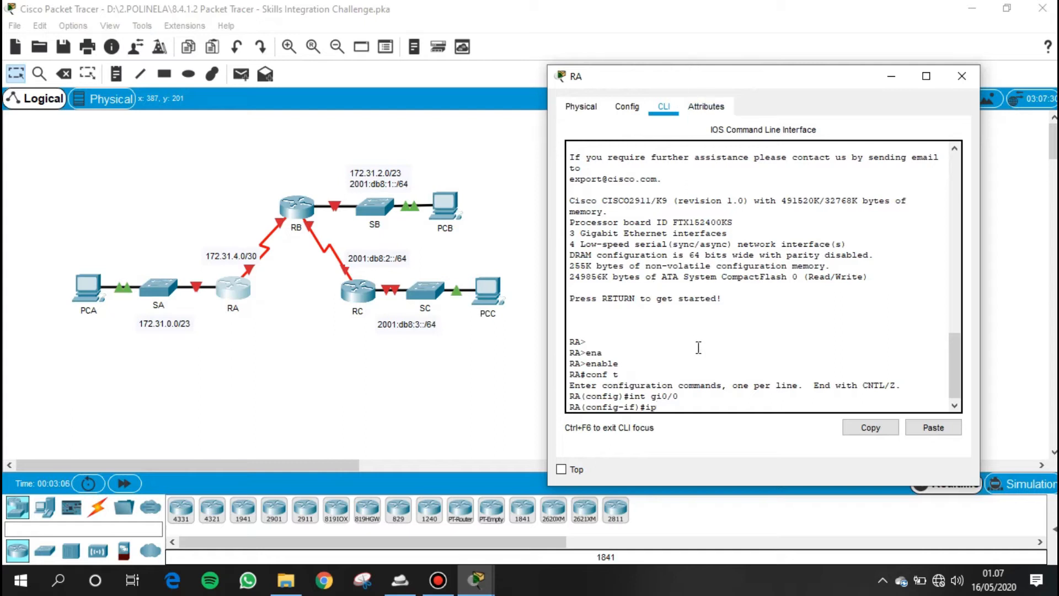
{"action": "type", "text": "add"}
{"action": "key", "text": "Tab"}
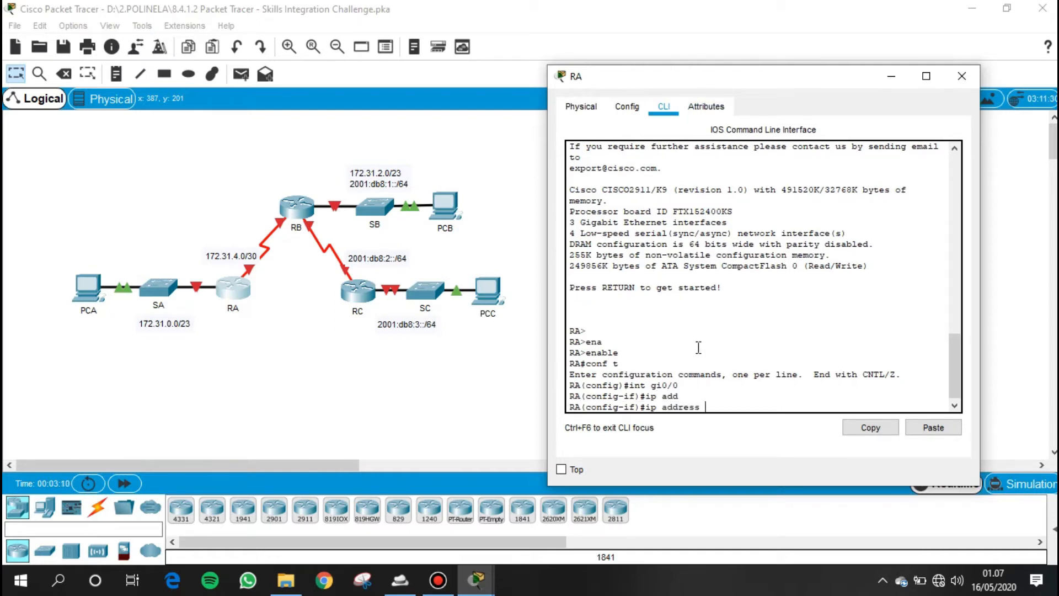
{"action": "type", "text": "172.31"}
{"action": "type", "text": ".255.255.254"}
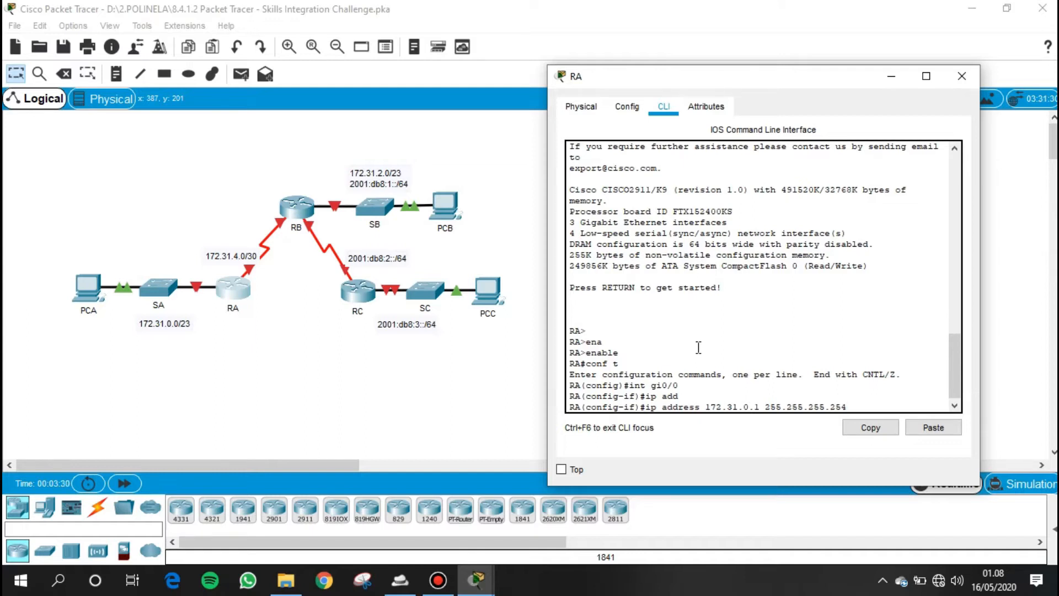
{"action": "key", "text": "Left"}
{"action": "key", "text": "Left"}
{"action": "key", "text": "Left"}
{"action": "key", "text": "BackSpace"}
{"action": "key", "text": "BackSpace"}
{"action": "key", "text": "BackSpace"}
{"action": "key", "text": "BackSpace"}
{"action": "key", "text": "Return"}
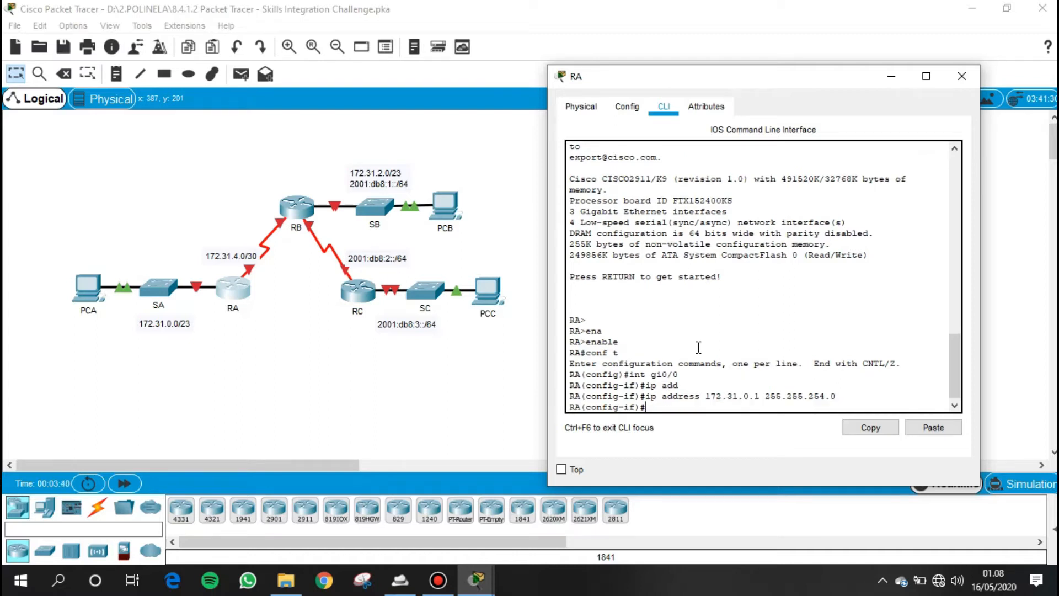
- Enable RA's GigabitEthernet 0/0 interface with no shutdown
{"action": "type", "text": "no shut"}
{"action": "key", "text": "Tab"}
{"action": "key", "text": "Return"}
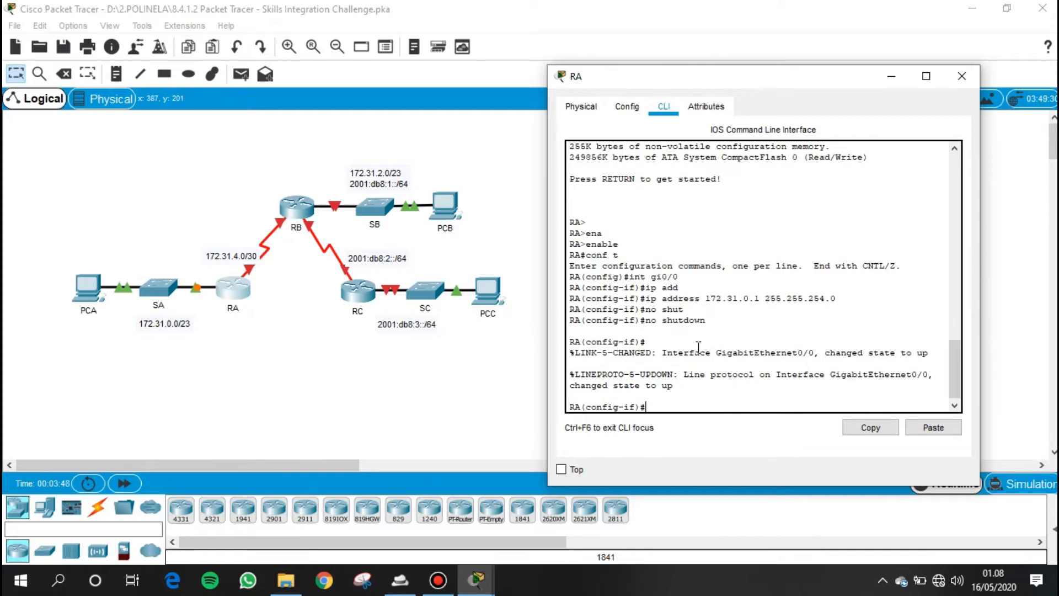
- Assign RA's interface s0/0/0 the IP address 172.31.4.1 with subnet mask 255.255.255.252
{"action": "type", "text": "int s0/0/0"}
{"action": "key", "text": "Return"}
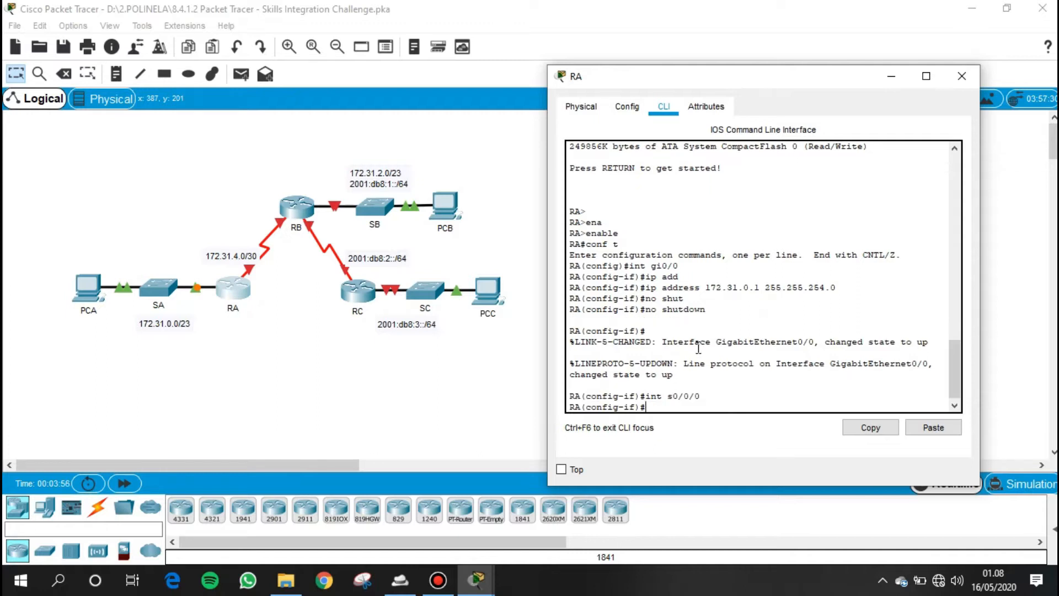
{"action": "type", "text": "ip ad"}
{"action": "key", "text": "Tab"}
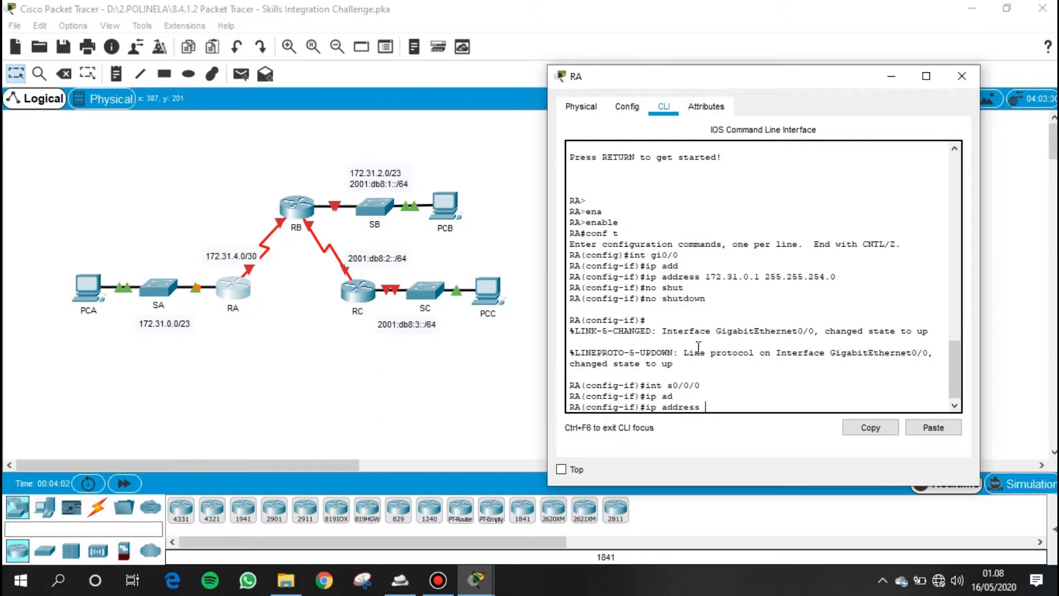
{"action": "type", "text": "172.31.4.1 25525"}
{"action": "key", "text": "BackSpace"}
{"action": "key", "text": "BackSpace"}
{"action": "type", "text": ".255.255.252"}
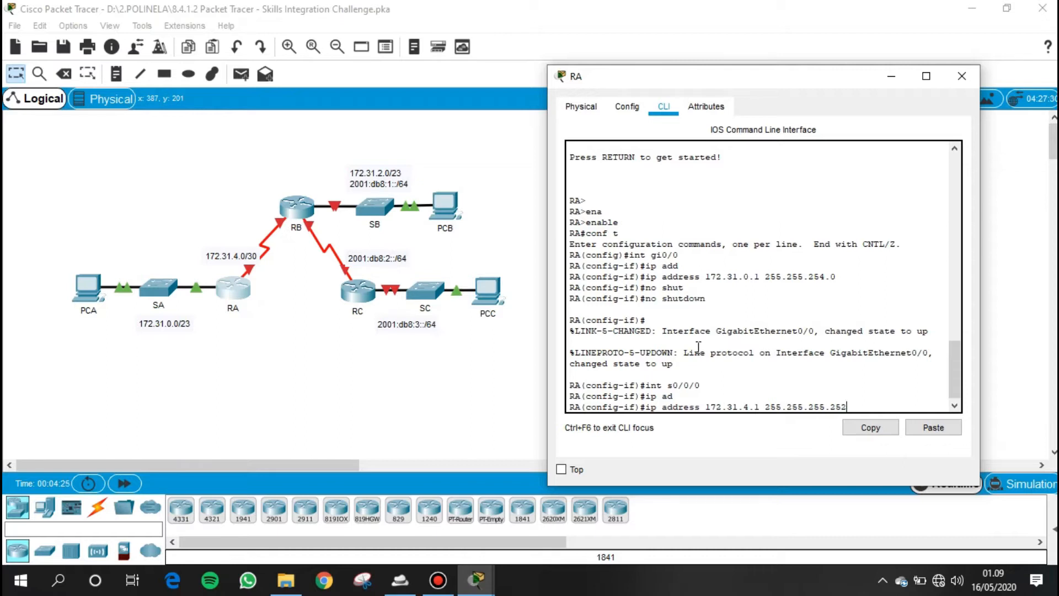
{"action": "key", "text": "Return"}
- Enable RA's Serial 0/0/0 interface with no shutdown
{"action": "type", "text": "no shu"}
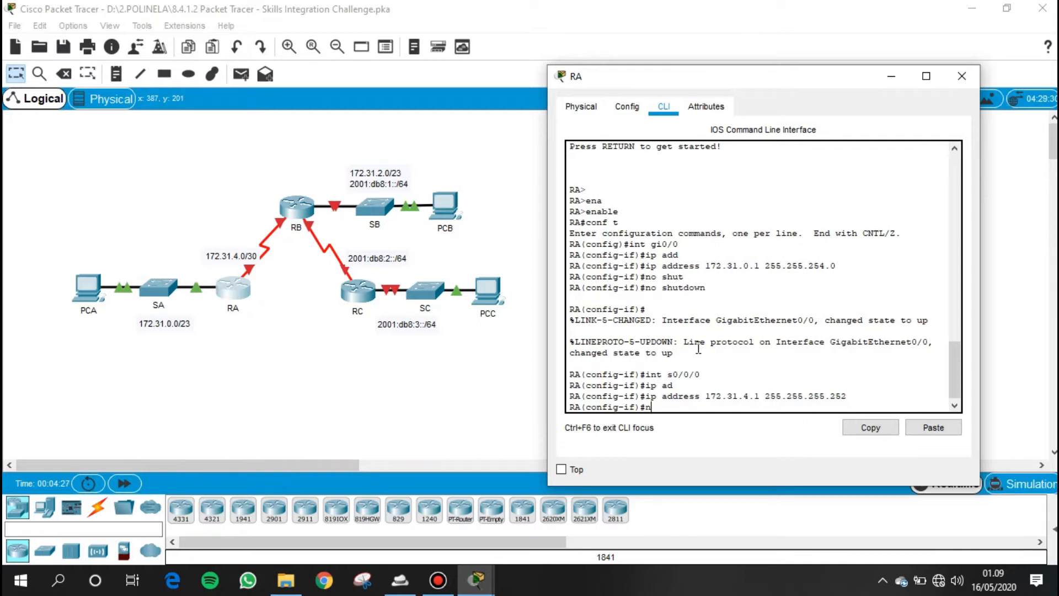
{"action": "key", "text": "Tab"}
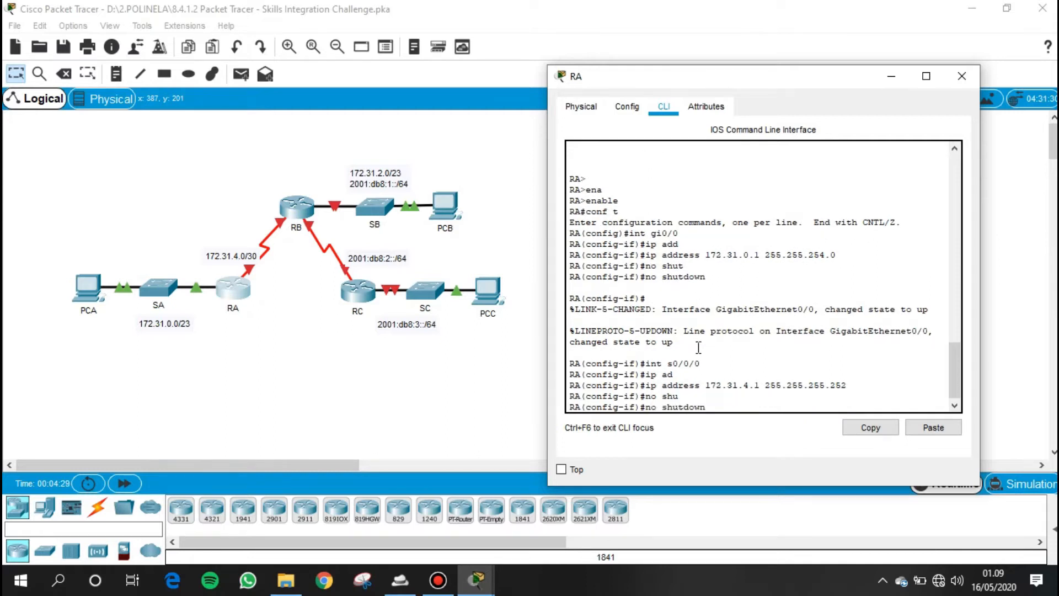
{"action": "key", "text": "Return"}
{"action": "key", "text": "Return"}
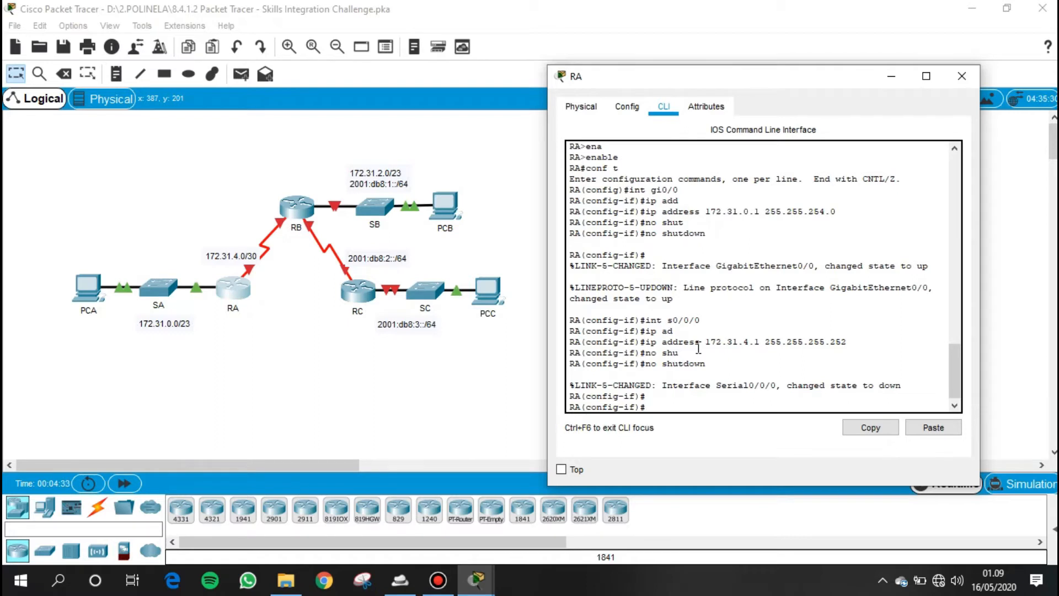
- Start OSPF routing on RA with process ID 1
{"action": "type", "text": "rous"}
{"action": "key", "text": "Tab"}
{"action": "key", "text": "BackSpace"}
{"action": "key", "text": "Tab"}
{"action": "type", "text": "e"}
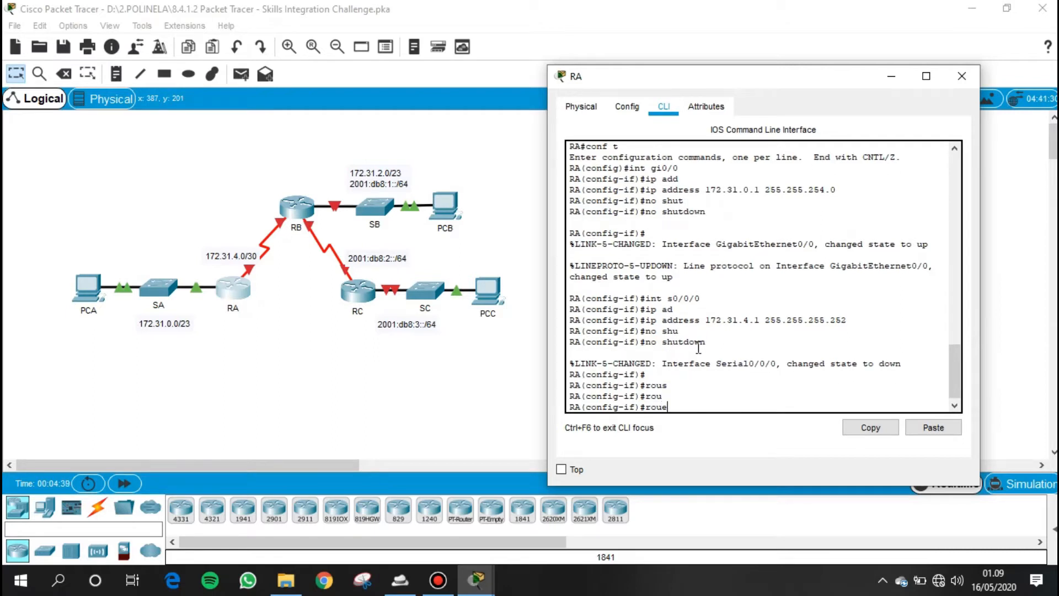
{"action": "key", "text": "BackSpace"}
{"action": "type", "text": "ter"}
{"action": "key", "text": "Tab"}
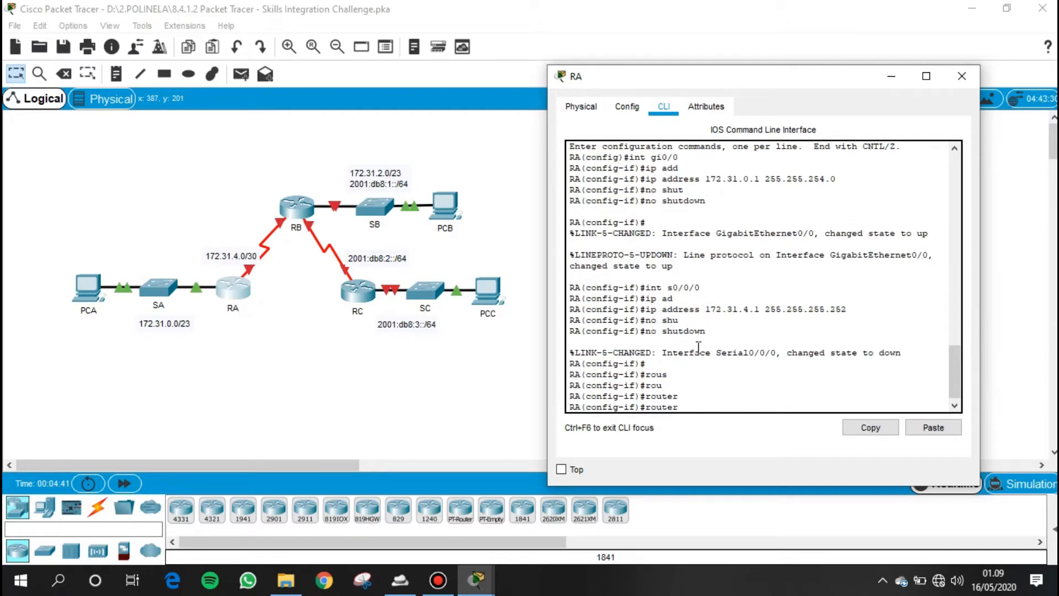
{"action": "type", "text": "ospf 1"}
{"action": "key", "text": "Return"}
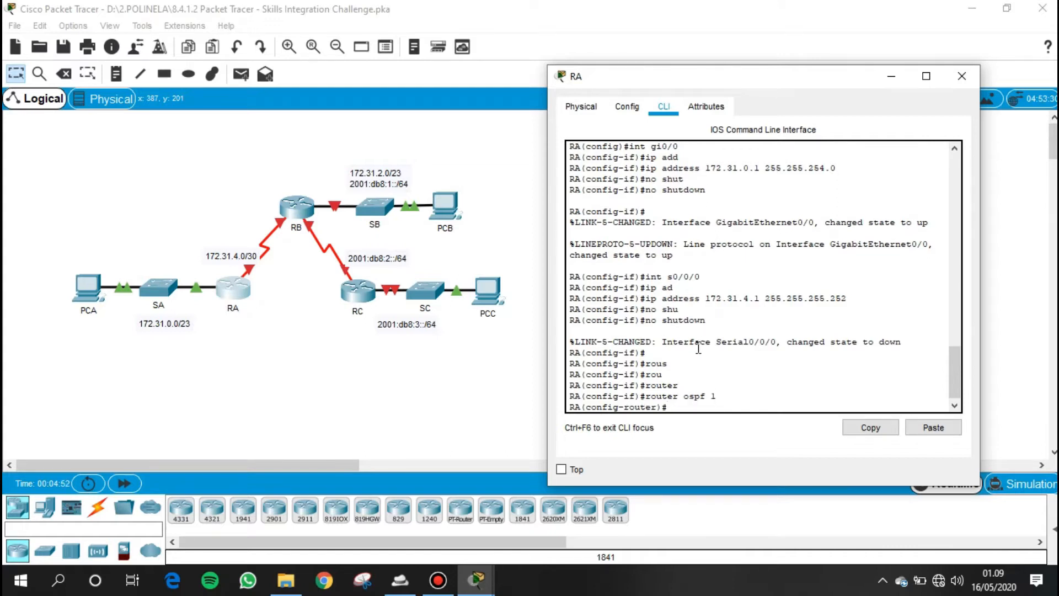
- Set the router ID of RA's OSPF process to 1.1.1.1
{"action": "type", "text": "rout"}
{"action": "key", "text": "Tab"}
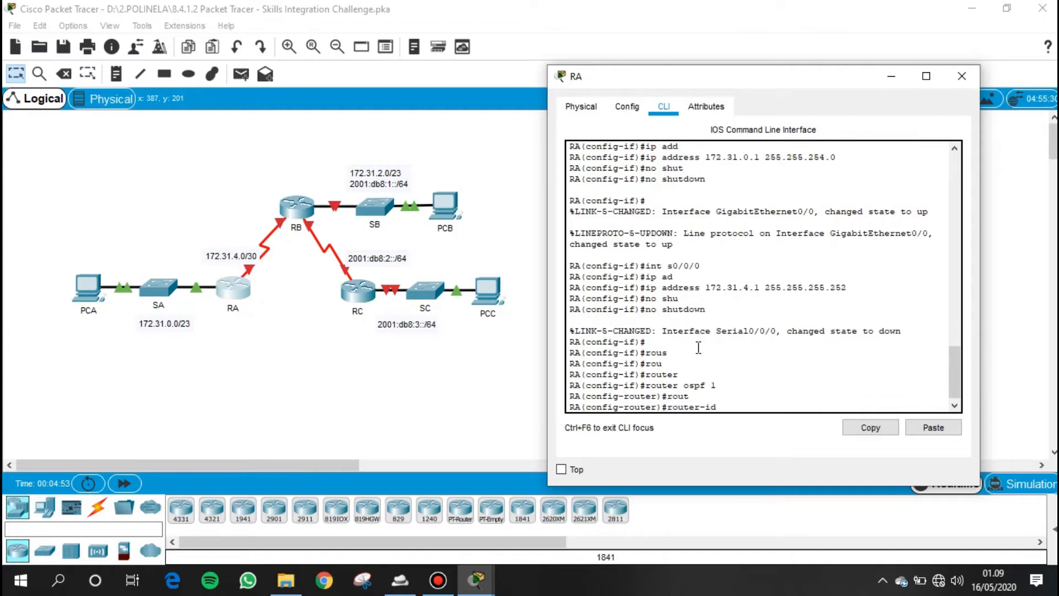
{"action": "type", "text": "1.1.1.1"}
{"action": "key", "text": "Return"}
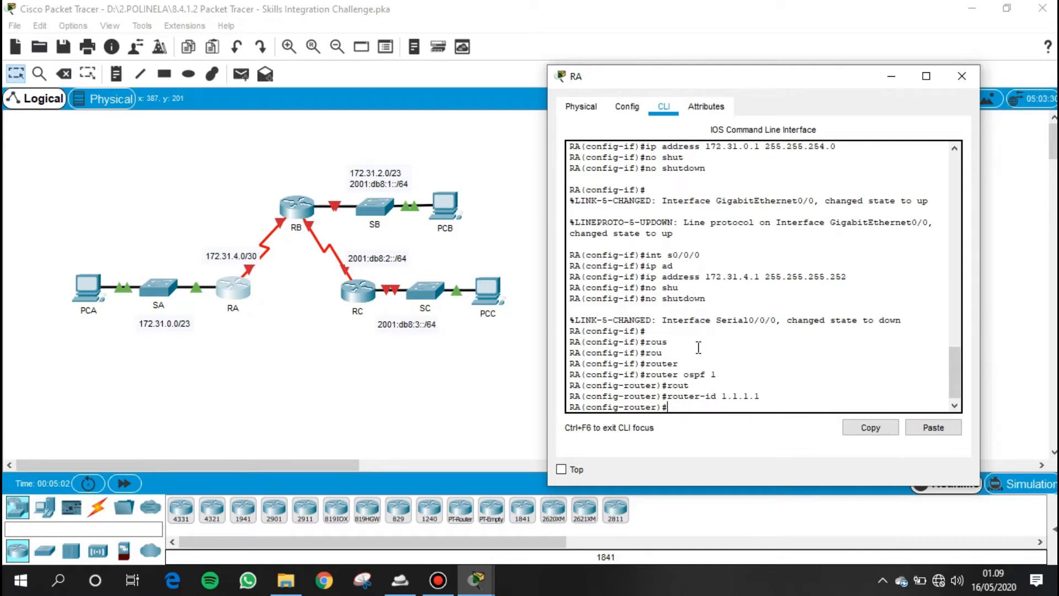
- Set GigabitEthernet 0/0 as a passive interface in RA's OSPF process
{"action": "type", "text": "pass"}
{"action": "key", "text": "Tab"}
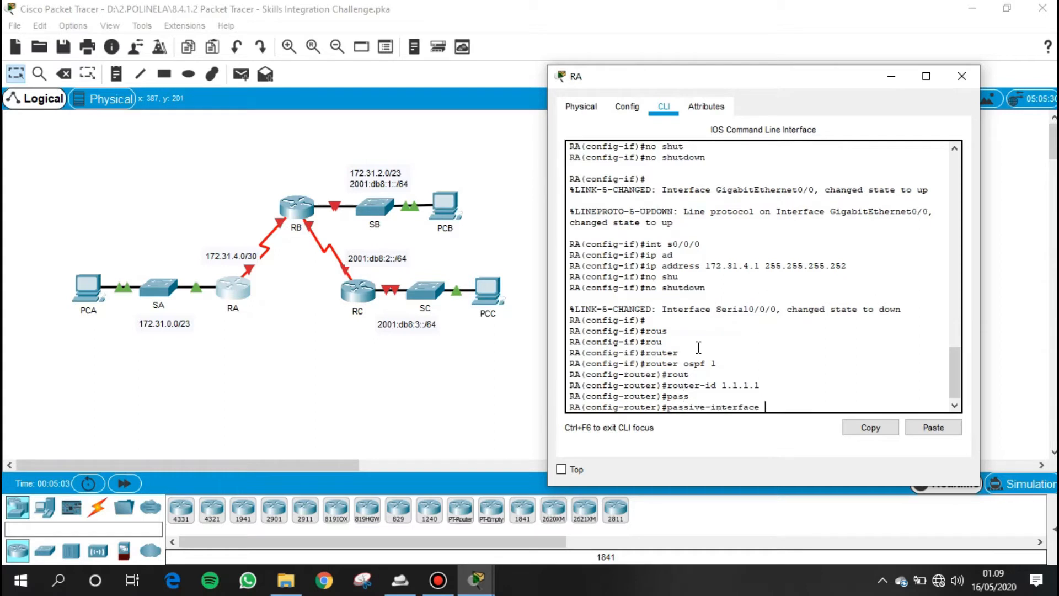
{"action": "type", "text": "gi"}
{"action": "key", "text": "Tab"}
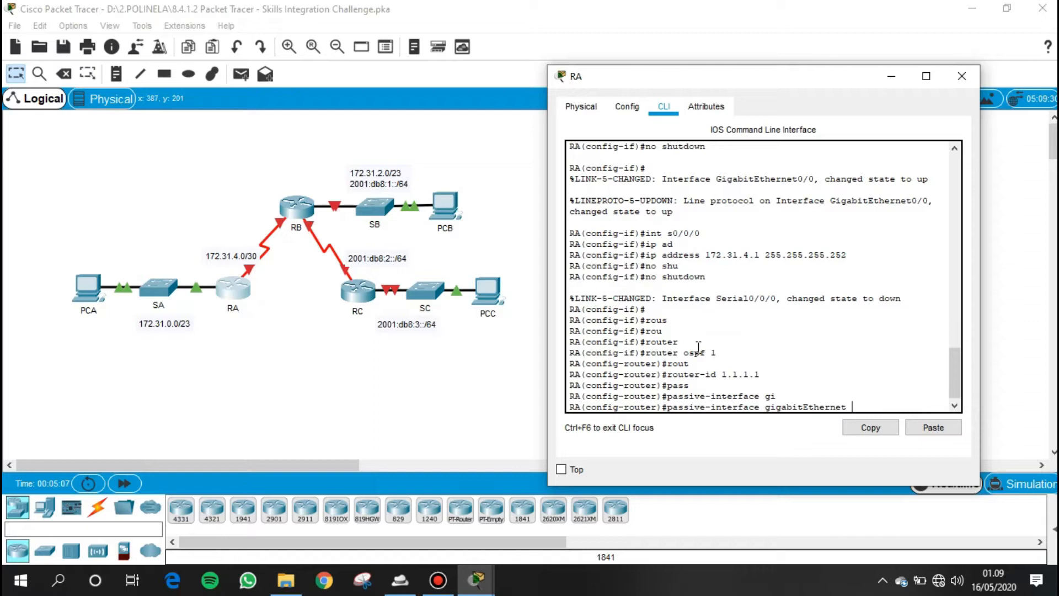
{"action": "type", "text": "0/0"}
{"action": "key", "text": "Return"}
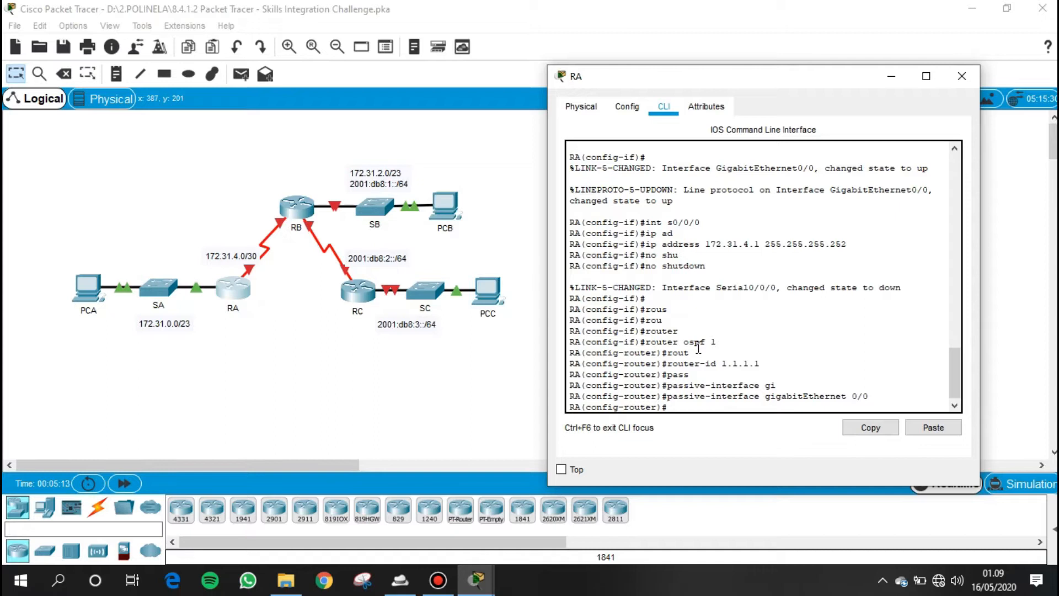
- Advertise network 172.31.0.0 with wildcard mask 0.0.1.255 in area 0 of RA's OSPF process
{"action": "type", "text": "net"}
{"action": "key", "text": "Return"}
{"action": "type", "text": "network "}
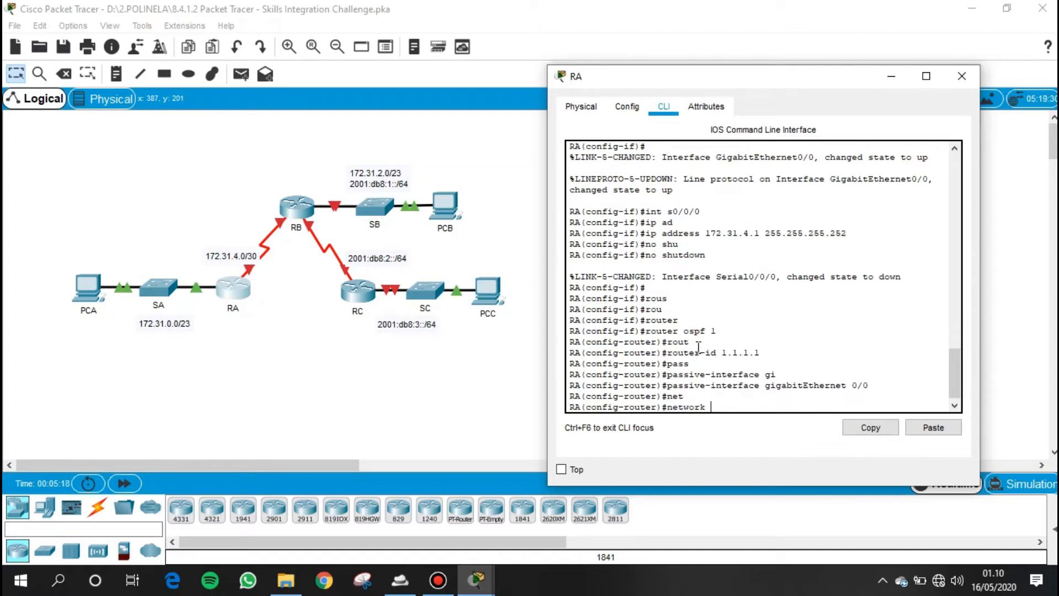
{"action": "type", "text": "172.31.0.0"}
{"action": "type", "text": "0.0.1.255"}
{"action": "type", "text": "are"}
{"action": "key", "text": "Tab"}
{"action": "type", "text": "0"}
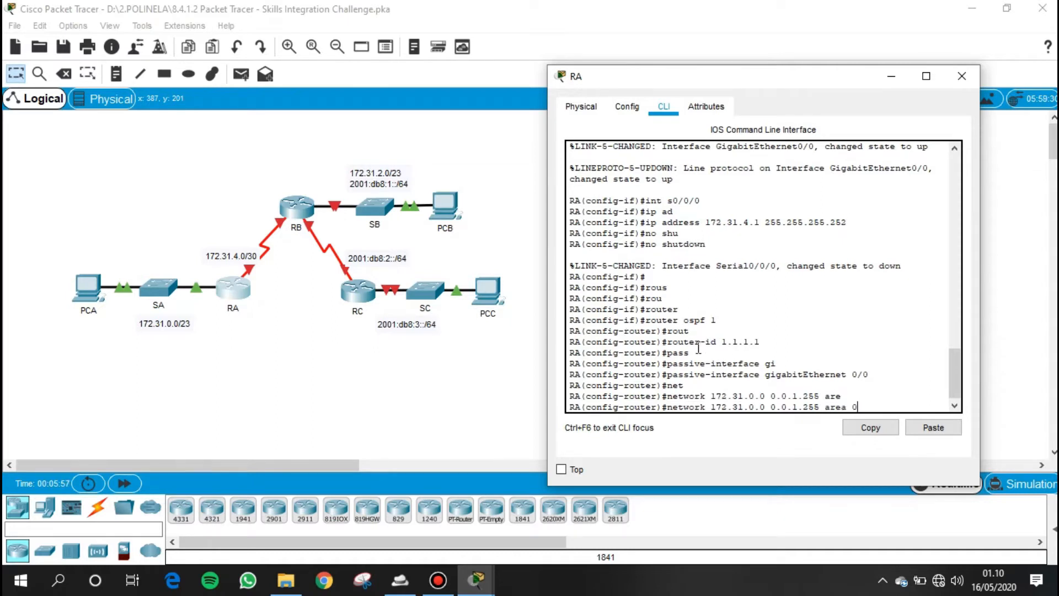
{"action": "key", "text": "Return"}
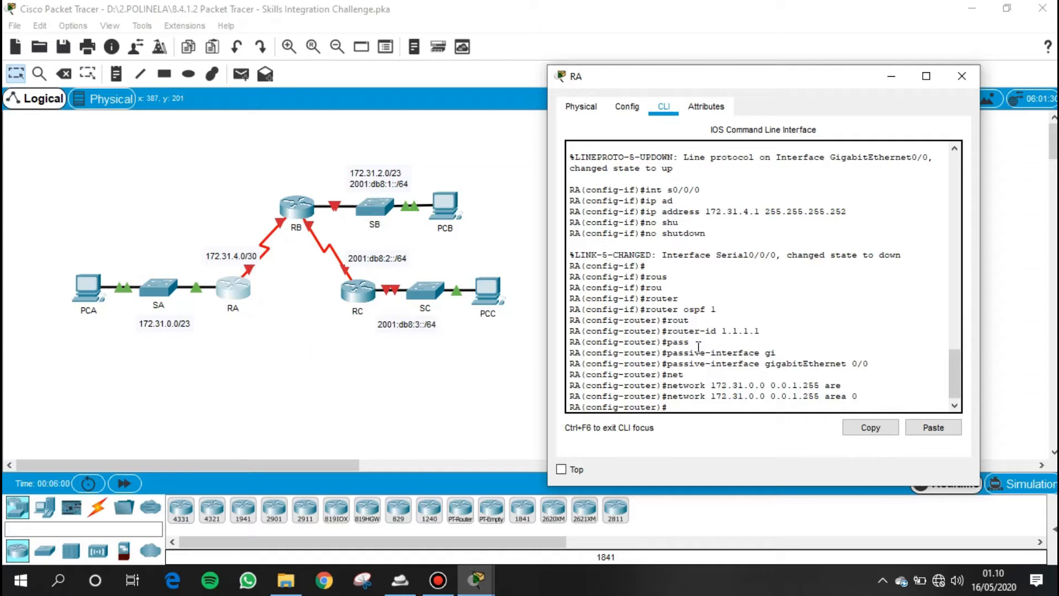
- Advertise network 172.31.4.0 with wildcard mask 0.0.0.3 in area 0 of RA's OSPF process and end configuration mode
{"action": "type", "text": "net"}
{"action": "key", "text": "Tab"}
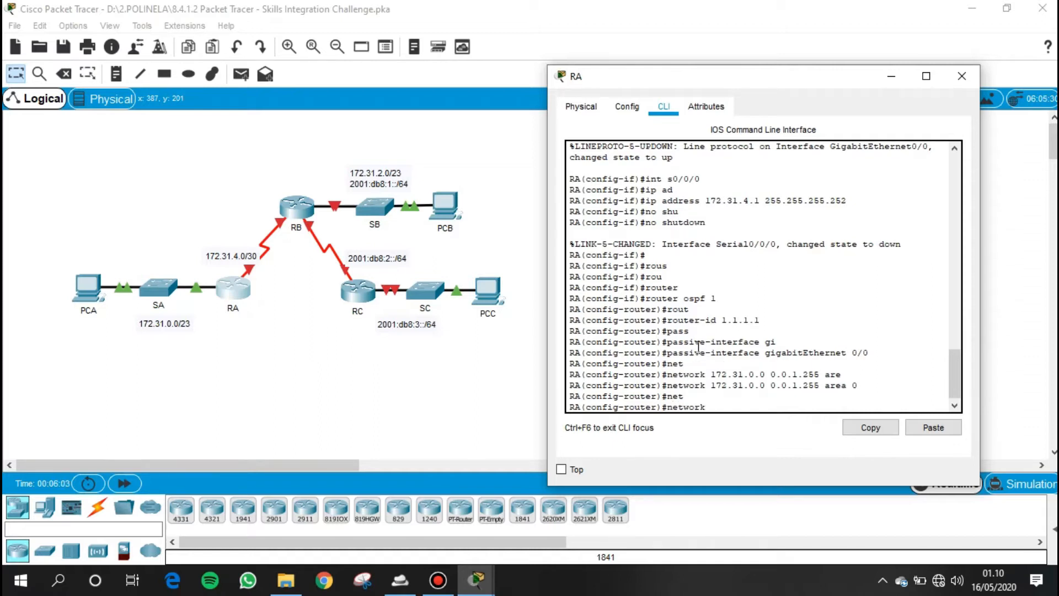
{"action": "type", "text": "172.31.4.0 0.0.0.3 are"}
{"action": "key", "text": "Tab"}
{"action": "type", "text": "0"}
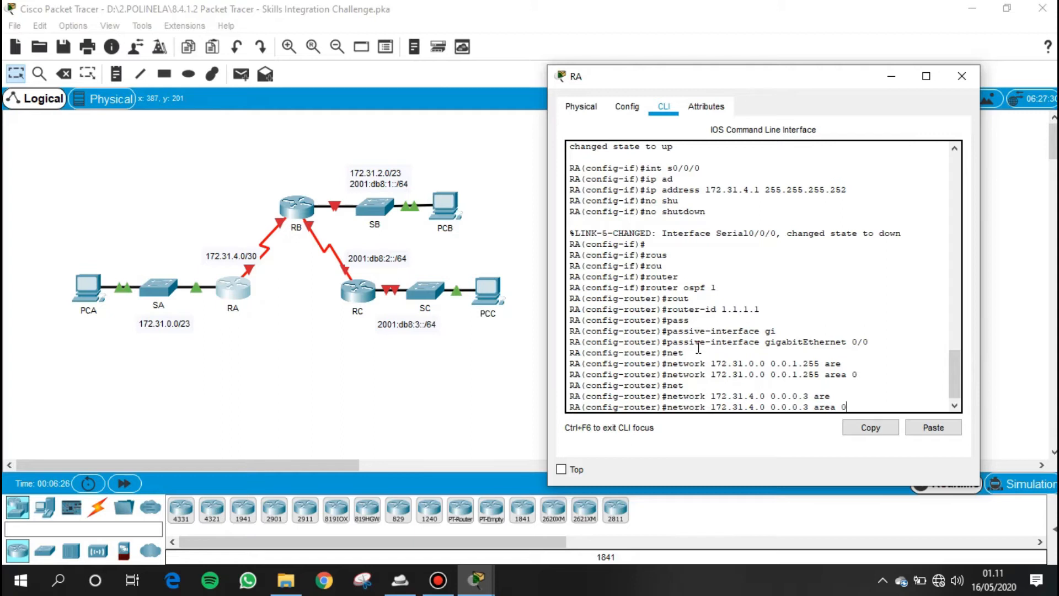
{"action": "key", "text": "Return"}
{"action": "key", "text": "Return"}
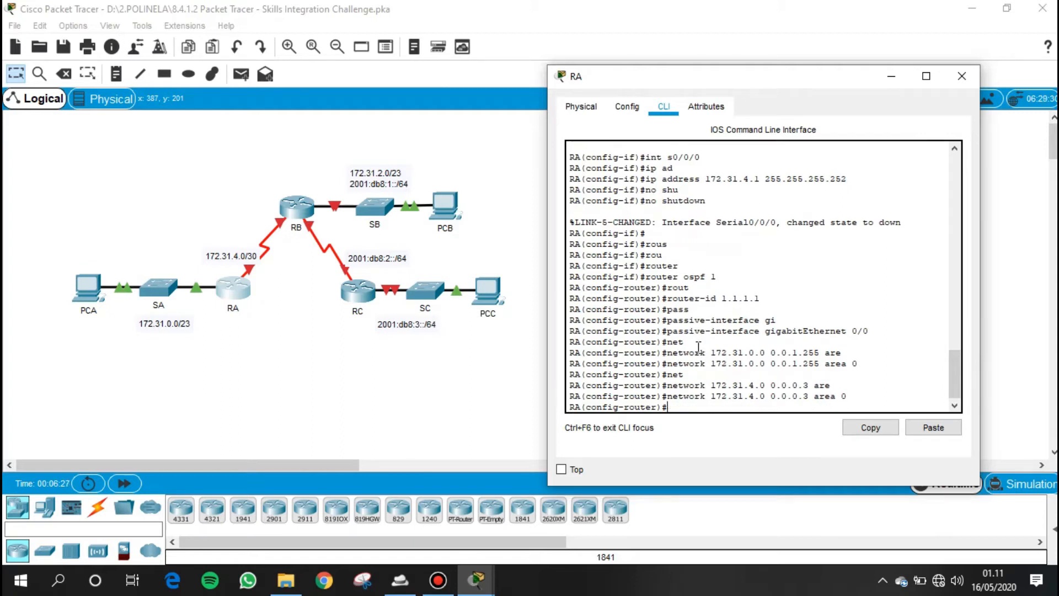
{"action": "type", "text": "end"}
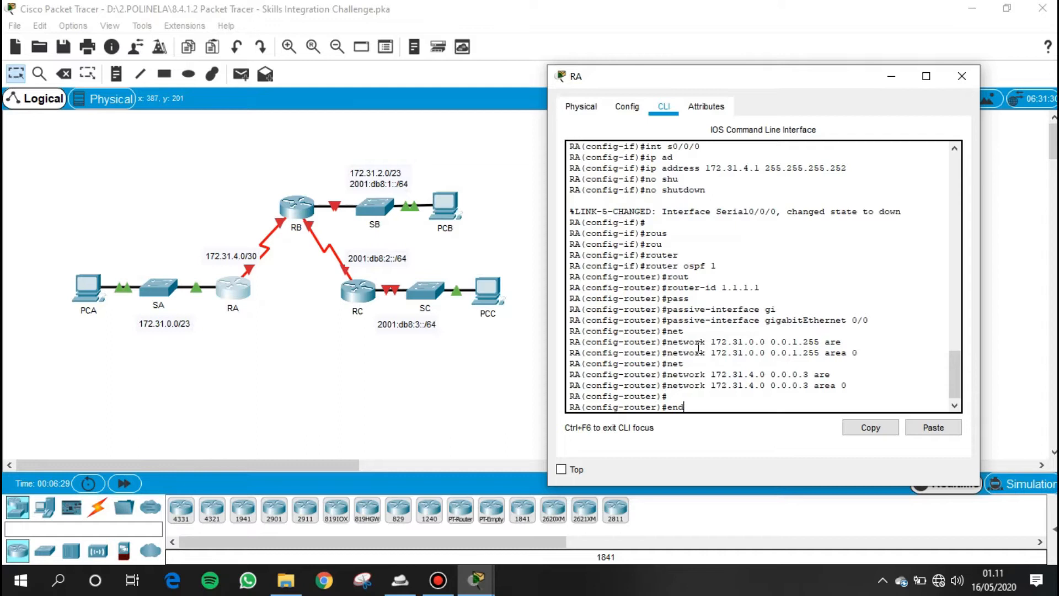
{"action": "key", "text": "Return"}
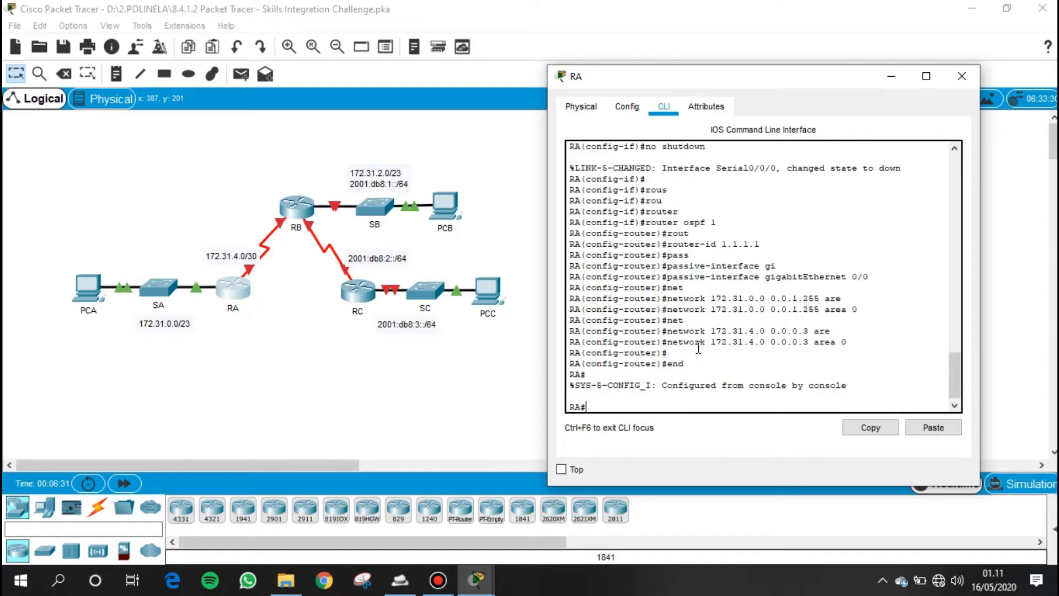
- Examine router RB's addressing, OSPFv2 and OSPFv3 routing requirements in the activity instructions
{"action": "mouse_move", "coordinate": [475, 583]}
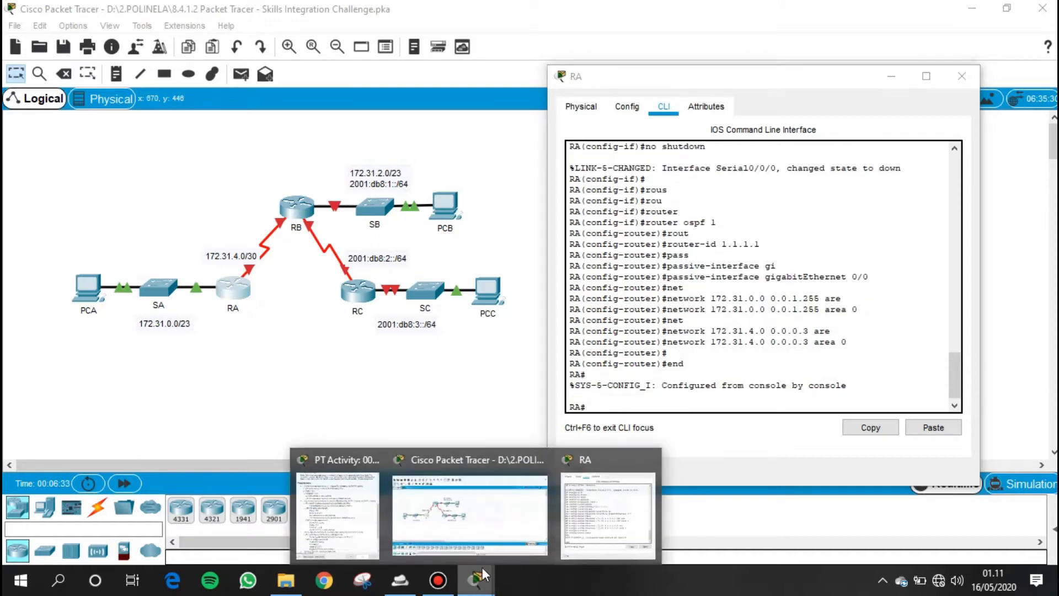
{"action": "left_click", "coordinate": [352, 518]}
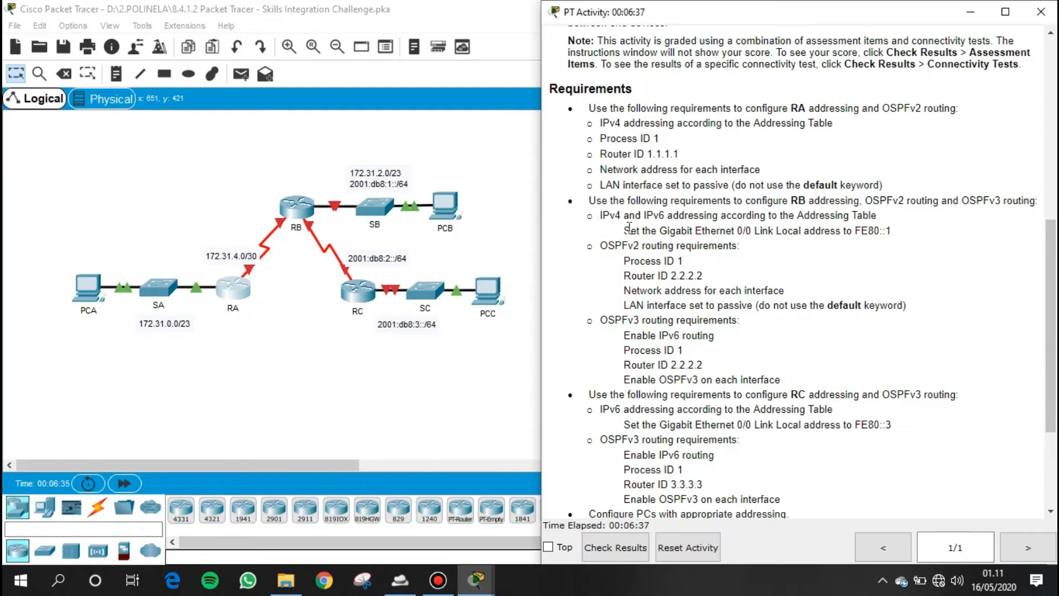
{"action": "left_click_drag", "start_coordinate": [588, 200], "coordinate": [1038, 203]}
{"action": "left_click_drag", "start_coordinate": [602, 216], "coordinate": [862, 216]}
{"action": "left_click_drag", "start_coordinate": [624, 231], "coordinate": [894, 238]}
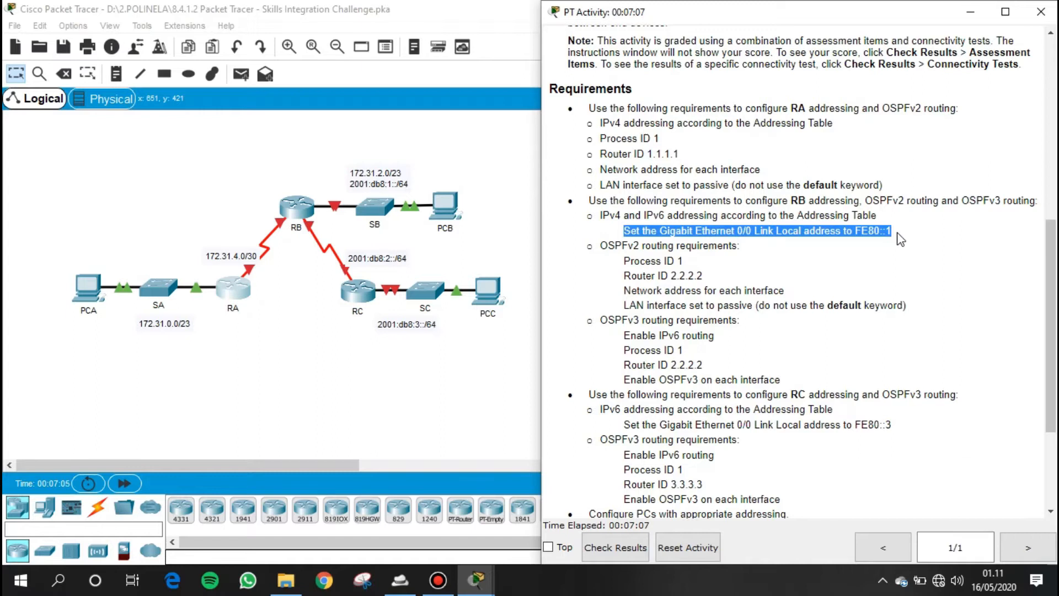
{"action": "left_click_drag", "start_coordinate": [600, 245], "coordinate": [756, 250]}
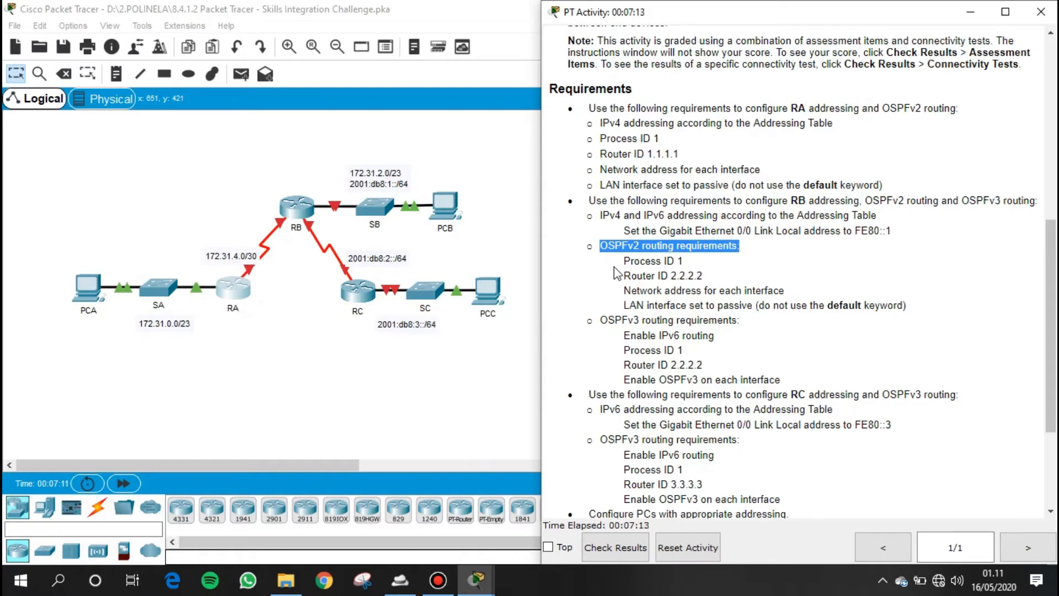
{"action": "left_click_drag", "start_coordinate": [623, 261], "coordinate": [705, 269]}
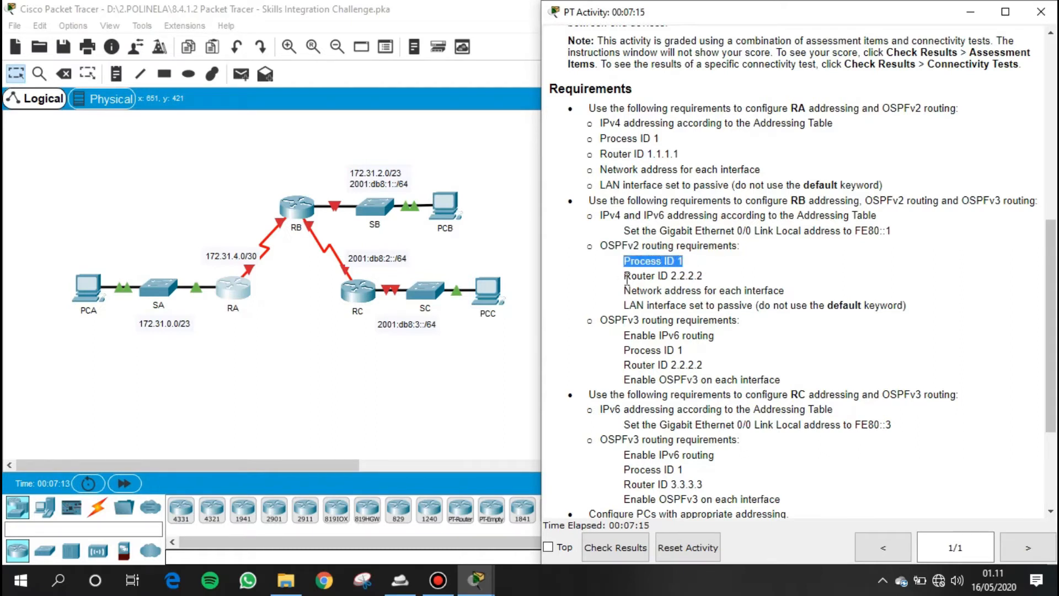
{"action": "left_click_drag", "start_coordinate": [623, 280], "coordinate": [709, 283]}
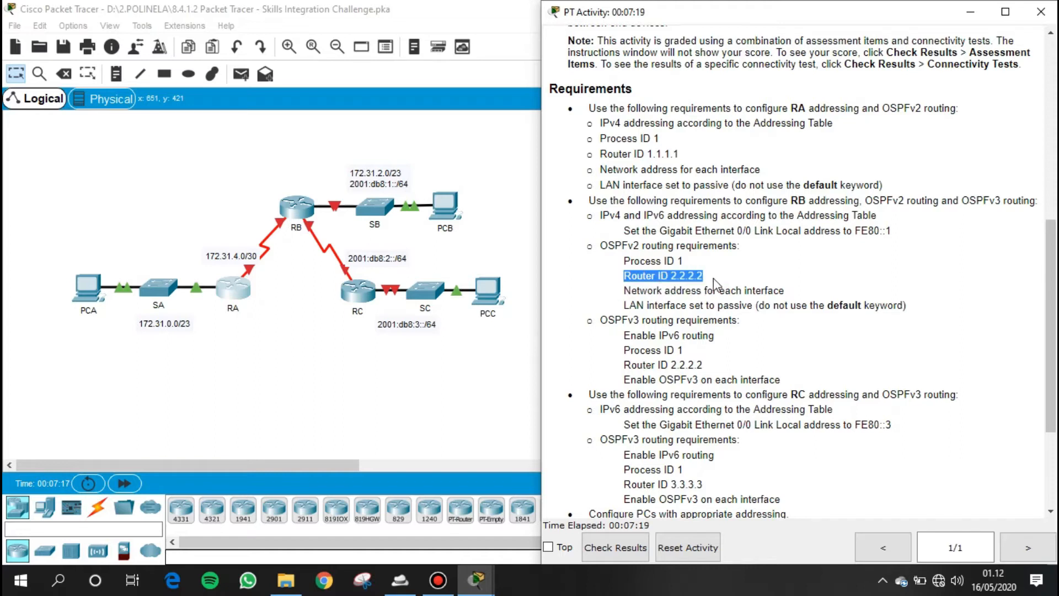
{"action": "left_click_drag", "start_coordinate": [627, 292], "coordinate": [811, 295]}
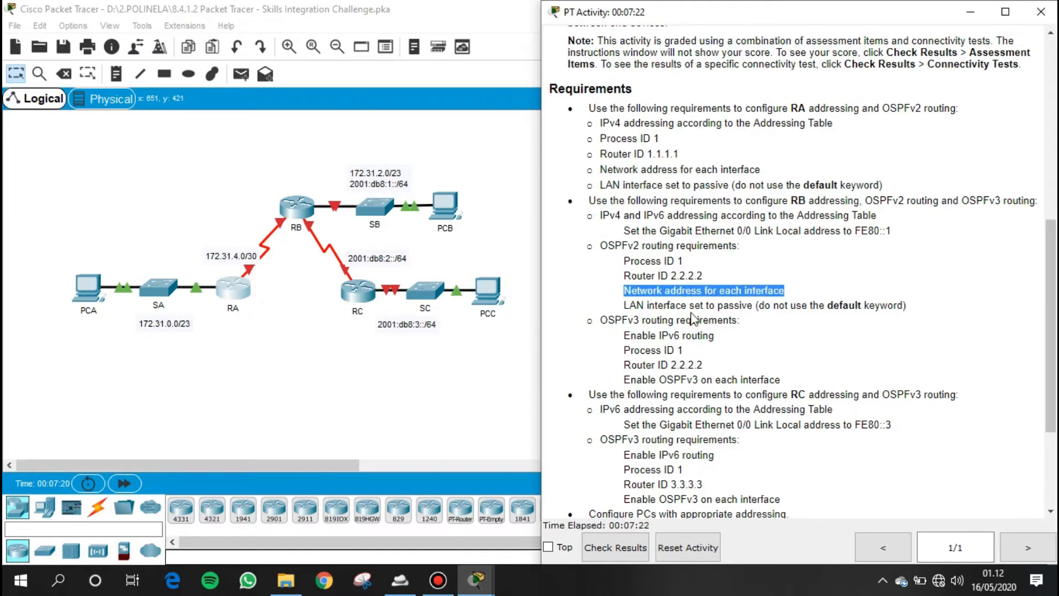
{"action": "left_click", "coordinate": [627, 307]}
{"action": "left_click_drag", "start_coordinate": [628, 307], "coordinate": [915, 310]}
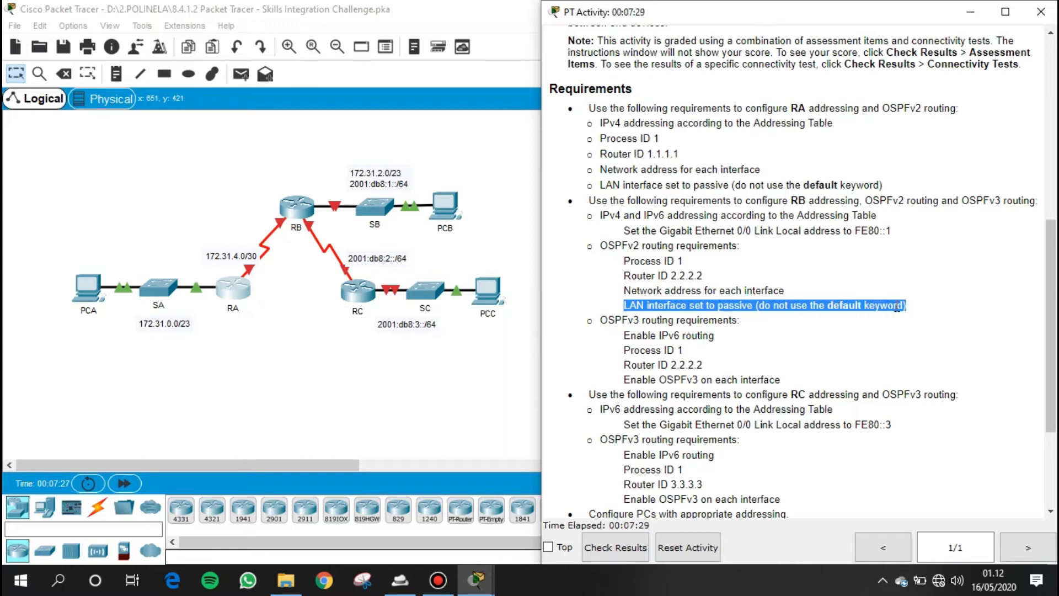
{"action": "scroll", "coordinate": [712, 324], "scroll_direction": "down", "scroll_amount": 1}
{"action": "scroll", "coordinate": [686, 319], "scroll_direction": "up", "scroll_amount": 1}
{"action": "left_click_drag", "start_coordinate": [599, 322], "coordinate": [742, 324]}
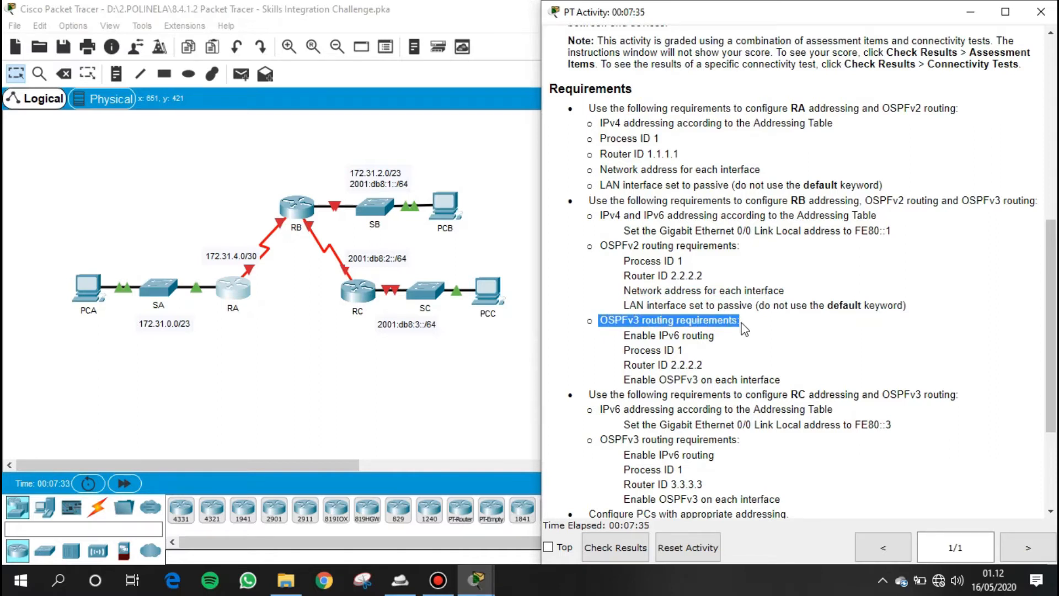
{"action": "left_click_drag", "start_coordinate": [624, 337], "coordinate": [730, 343]}
{"action": "left_click_drag", "start_coordinate": [624, 351], "coordinate": [690, 359]}
{"action": "left_click_drag", "start_coordinate": [624, 365], "coordinate": [696, 366]}
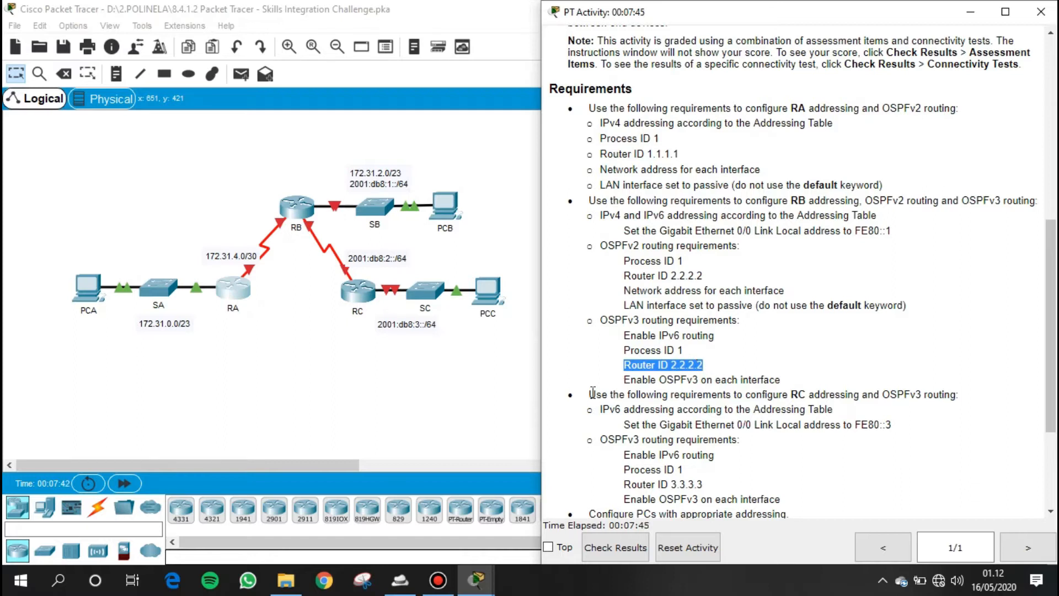
{"action": "left_click_drag", "start_coordinate": [624, 380], "coordinate": [788, 396]}
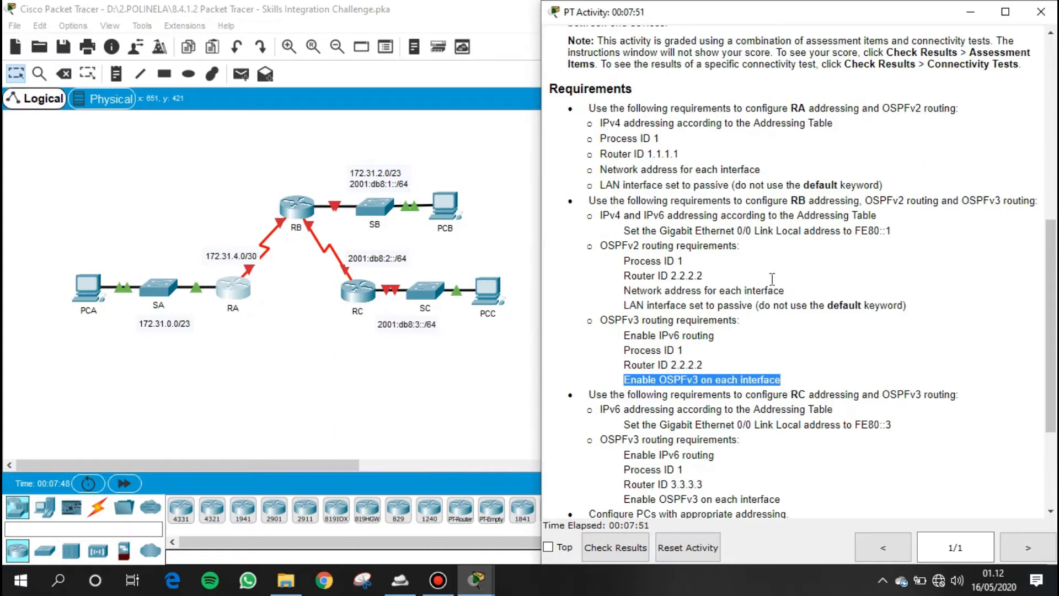
{"action": "left_click", "coordinate": [767, 326]}
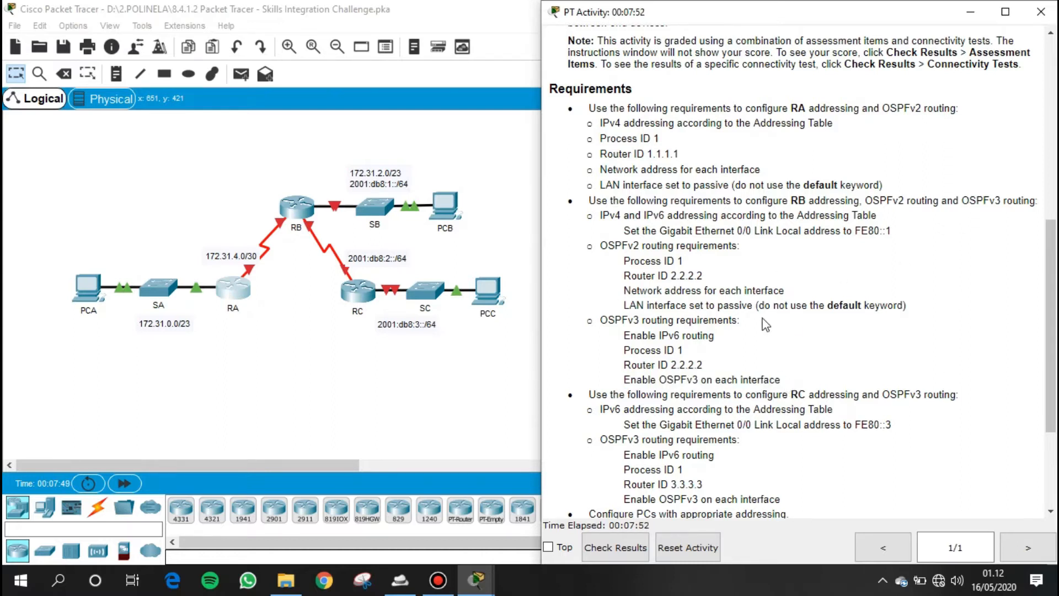
- Open router RB's command line and enter global configuration mode
{"action": "left_click", "coordinate": [305, 207]}
{"action": "left_click", "coordinate": [434, 101]}
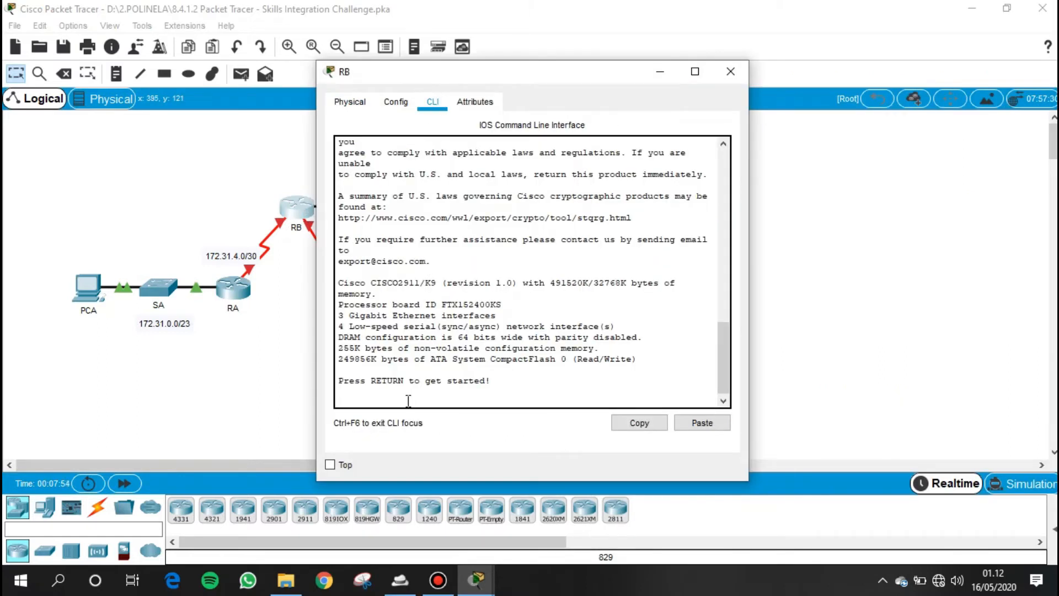
{"action": "key", "text": "Return"}
{"action": "type", "text": "en"}
{"action": "key", "text": "Tab"}
{"action": "key", "text": "Return"}
{"action": "type", "text": "c"}
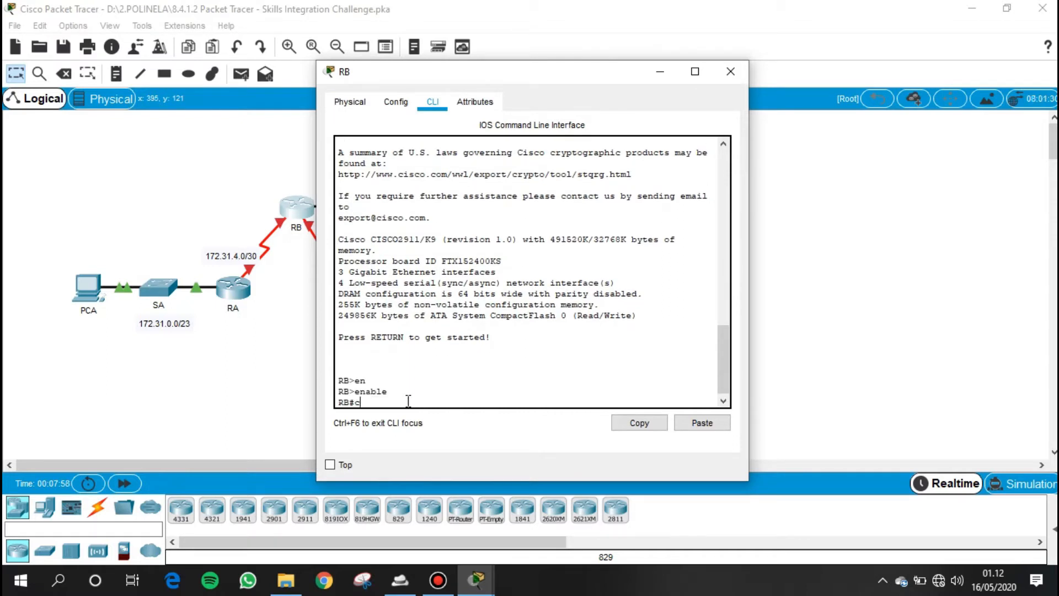
{"action": "type", "text": "onf t"}
{"action": "key", "text": "Tab"}
{"action": "key", "text": "Return"}
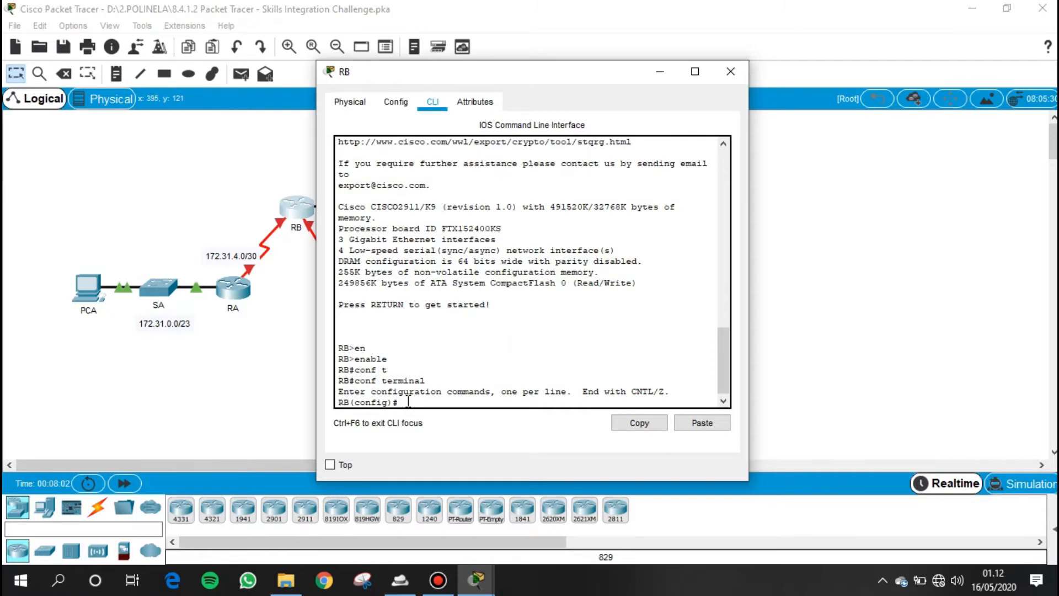
- Enable IPv6 unicast routing on RB
{"action": "type", "text": "ipv"}
{"action": "key", "text": "Tab"}
{"action": "type", "text": "uni"}
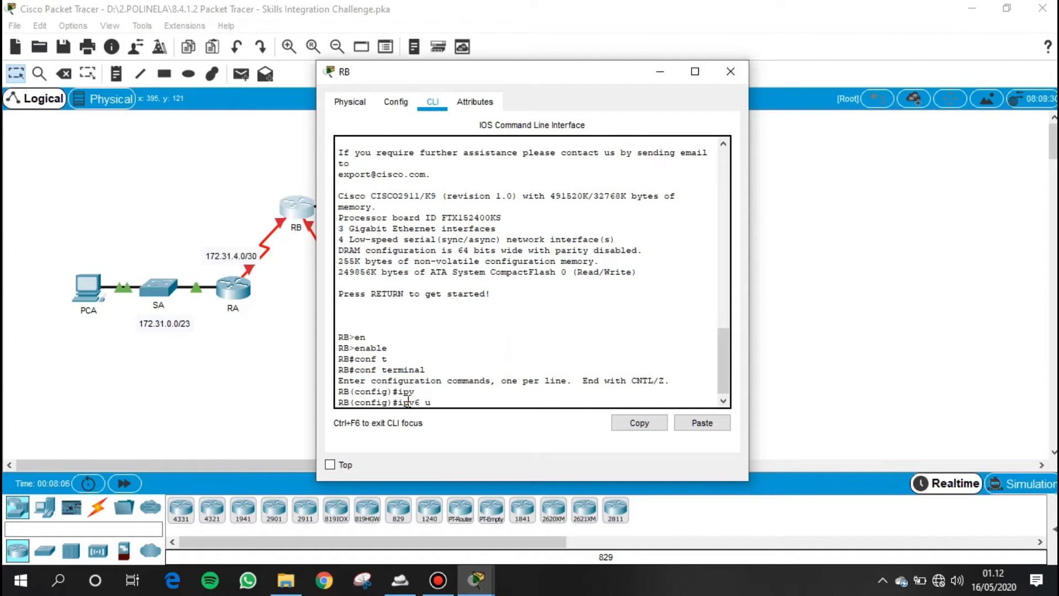
{"action": "key", "text": "Tab"}
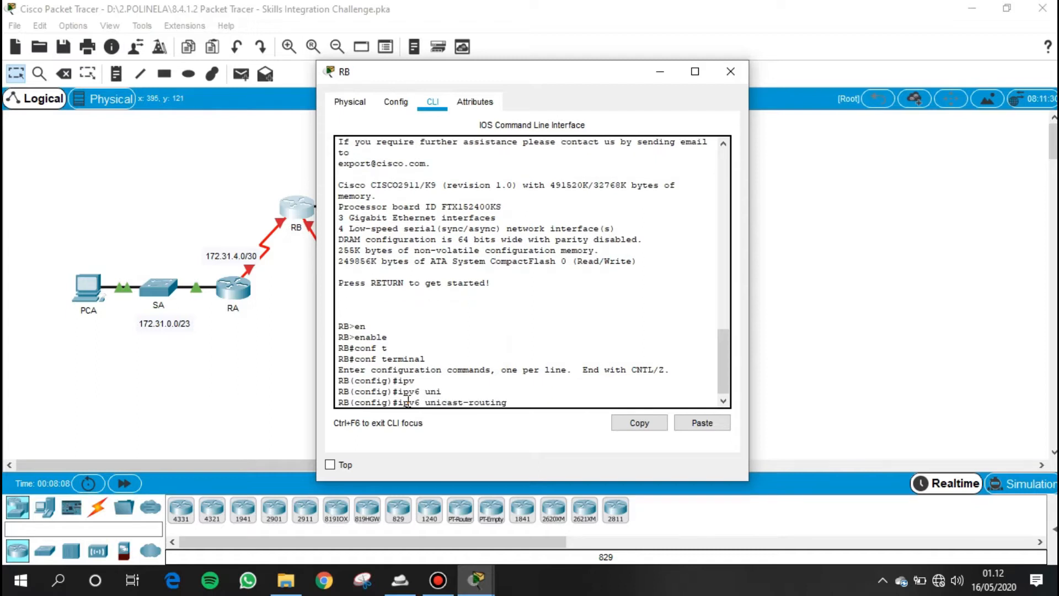
{"action": "key", "text": "Return"}
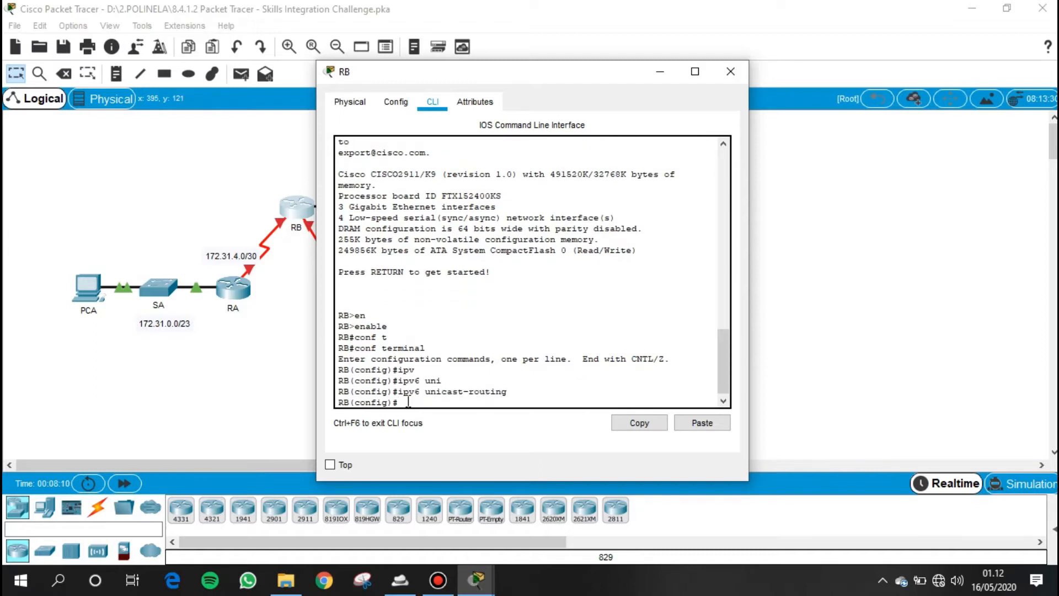
- Assign IPv4 address 172.31.2.1 with subnet mask 255.255.254.0 to RB's GigabitEthernet 0/0 interface
{"action": "type", "text": "int g0/0"}
{"action": "key", "text": "Return"}
{"action": "type", "text": "ip"}
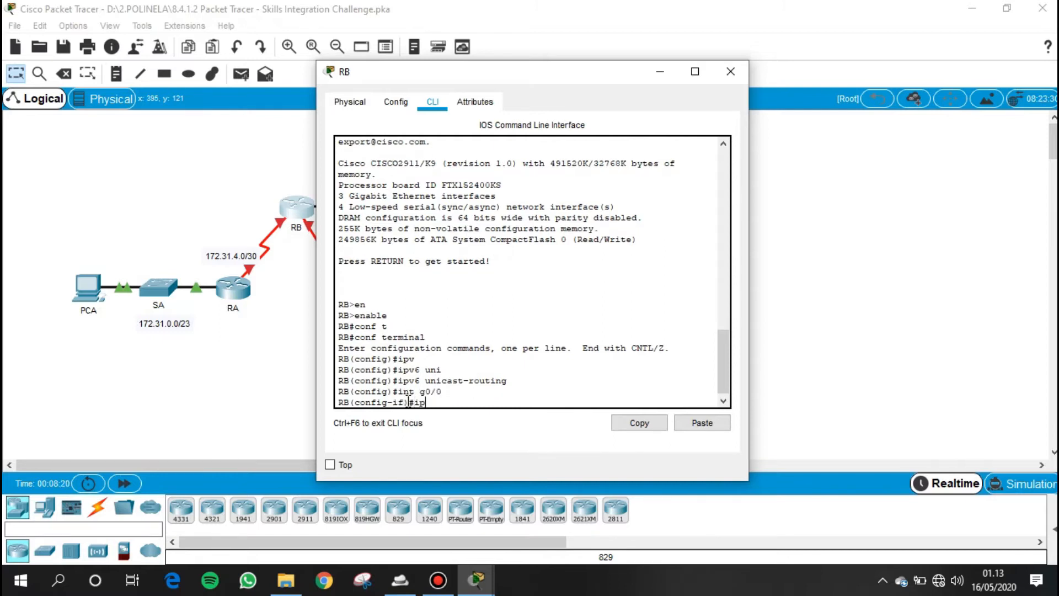
{"action": "type", "text": " ad"}
{"action": "key", "text": "Tab"}
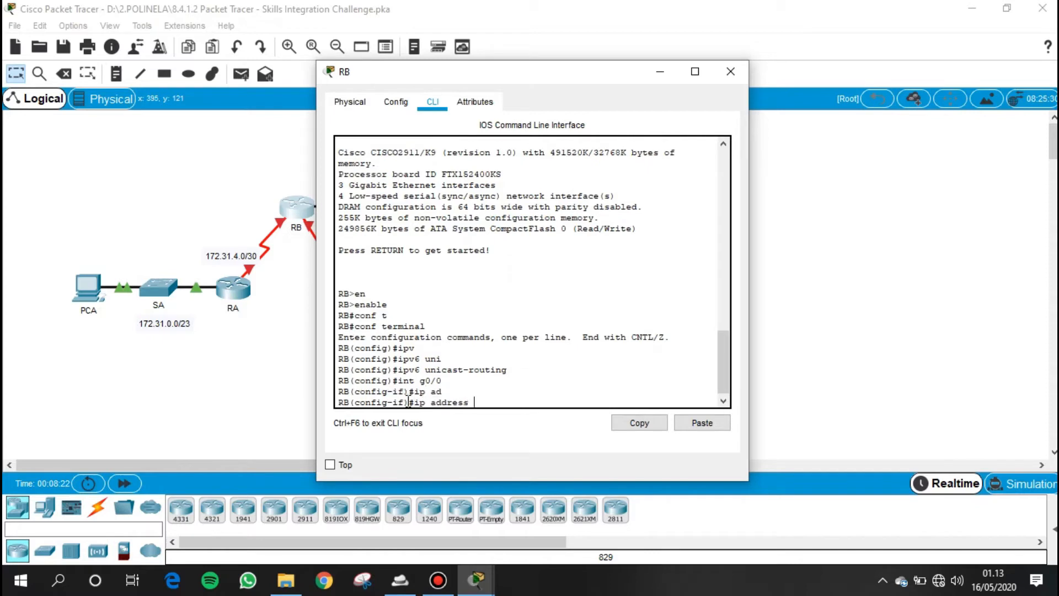
{"action": "left_click_drag", "start_coordinate": [584, 70], "coordinate": [827, 69]}
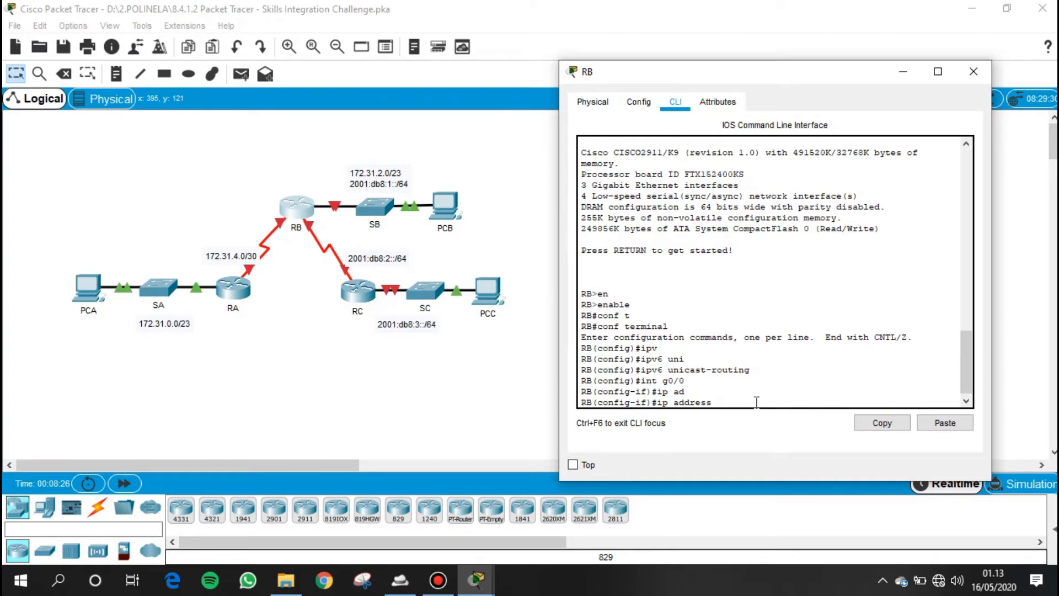
{"action": "type", "text": "172.31.2.1 255.255.255"}
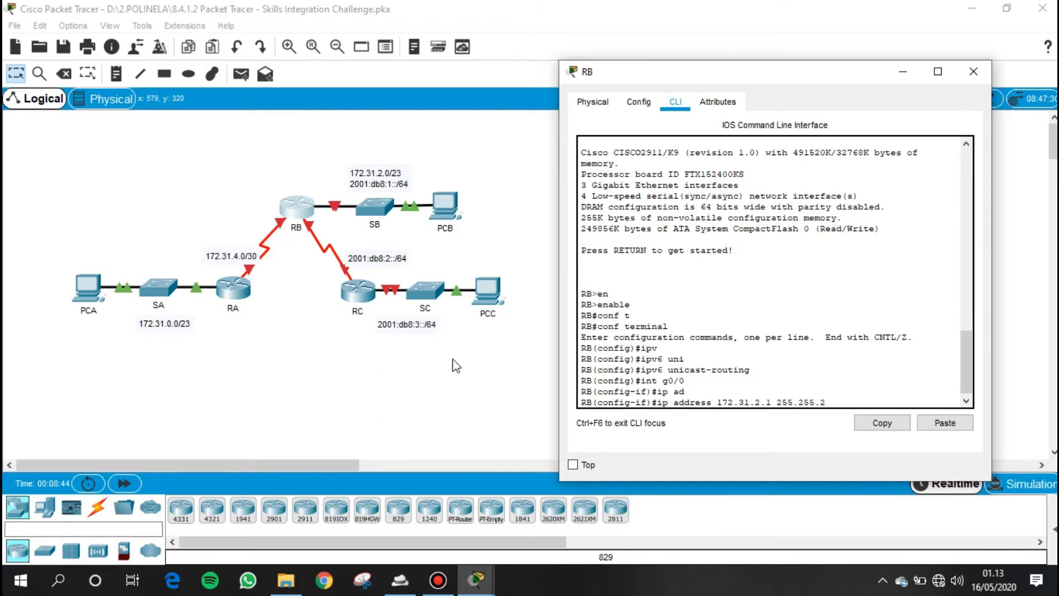
{"action": "key", "text": "BackSpace"}
{"action": "key", "text": "BackSpace"}
{"action": "type", "text": "4"}
{"action": "key", "text": "BackSpace"}
{"action": "type", "text": "54.0"}
{"action": "key", "text": "Return"}
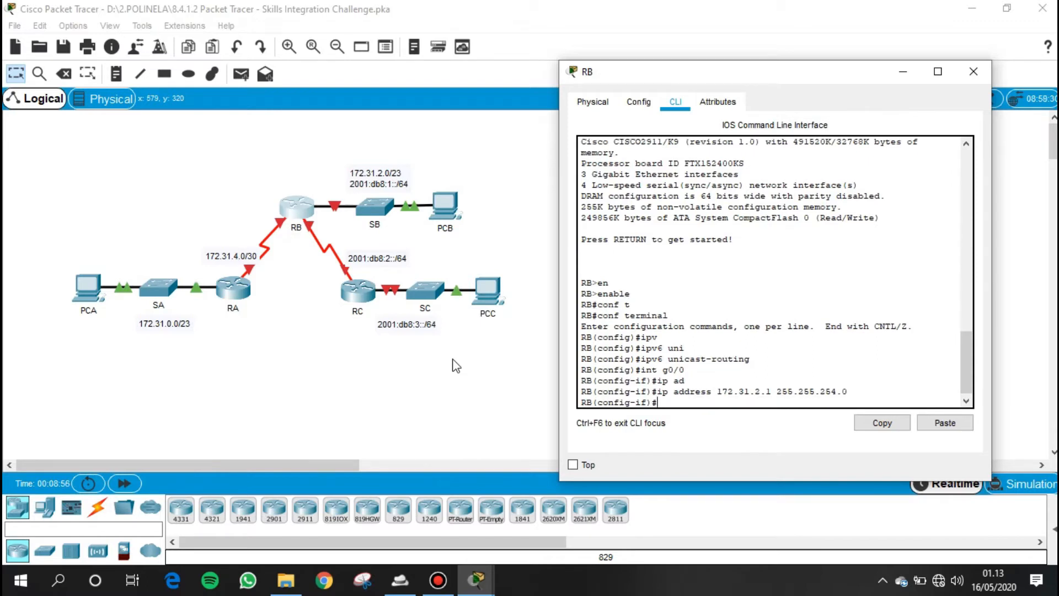
- Assign IPv6 address 2001:DB8:1::1/64 to RB's GigabitEthernet 0/0 interface
{"action": "type", "text": "ipv6"}
{"action": "key", "text": "Tab"}
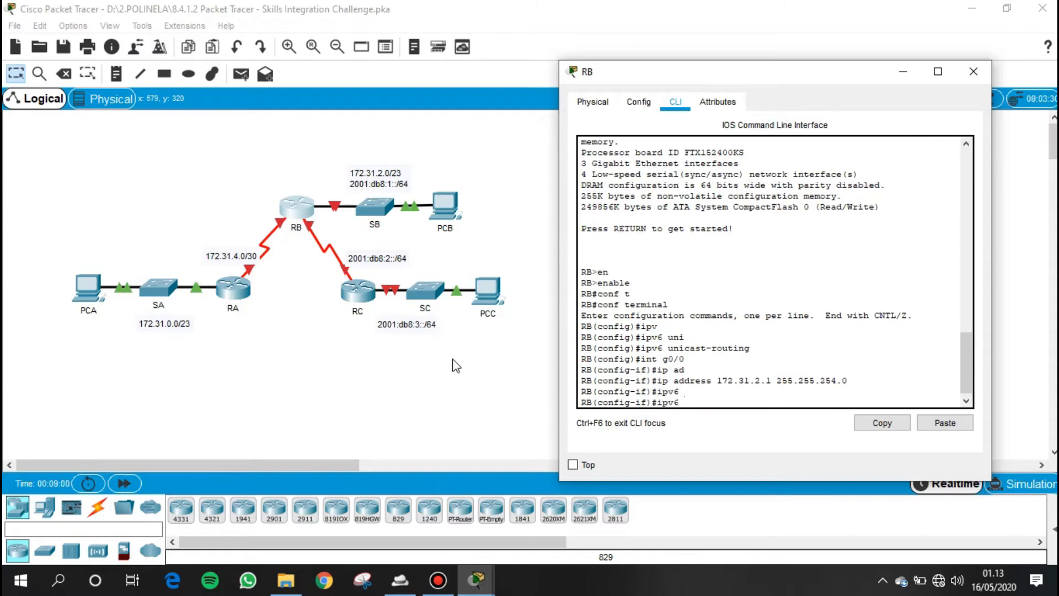
{"action": "type", "text": "ad"}
{"action": "key", "text": "Tab"}
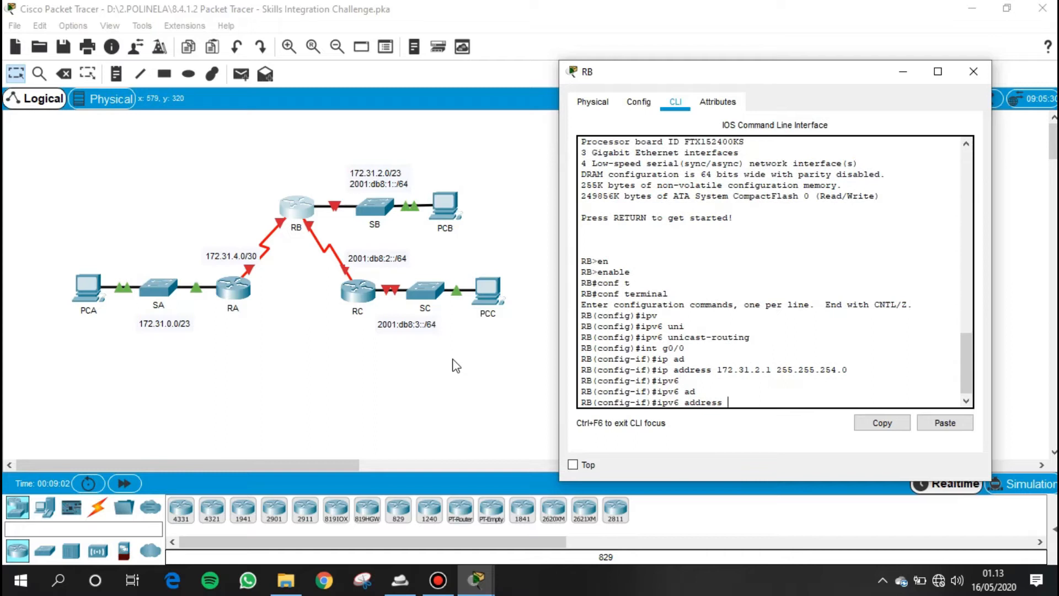
{"action": "type", "text": "2001"}
{"action": "type", "text": ":"}
{"action": "type", "text": "DB"}
{"action": "type", "text": "8::"}
{"action": "type", "text": "1"}
{"action": "type", "text": ":"}
{"action": "type", "text": ":1"}
{"action": "key", "text": "Left"}
{"action": "key", "text": "Left"}
{"action": "key", "text": "Left"}
{"action": "key", "text": "Left"}
{"action": "key", "text": "BackSpace"}
{"action": "type", "text": "/64"}
{"action": "key", "text": "Return"}
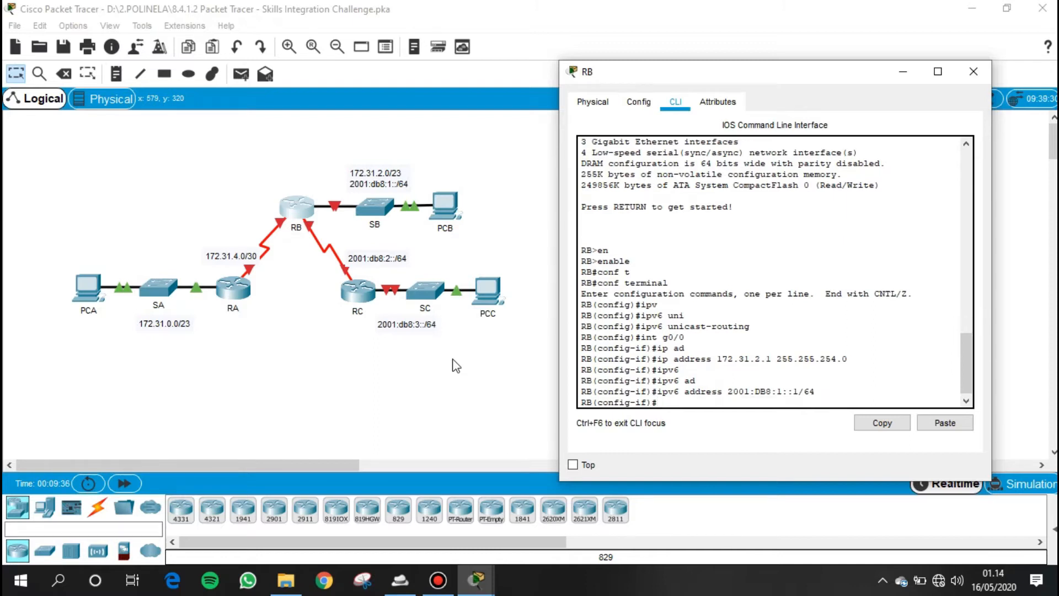
- Assign the link-local IPv6 address FE80::1 to RB's GigabitEthernet 0/0 interface
{"action": "type", "text": "ip"}
{"action": "key", "text": "Tab"}
{"action": "type", "text": "v6"}
{"action": "key", "text": "Tab"}
{"action": "type", "text": "ad"}
{"action": "key", "text": "Tab"}
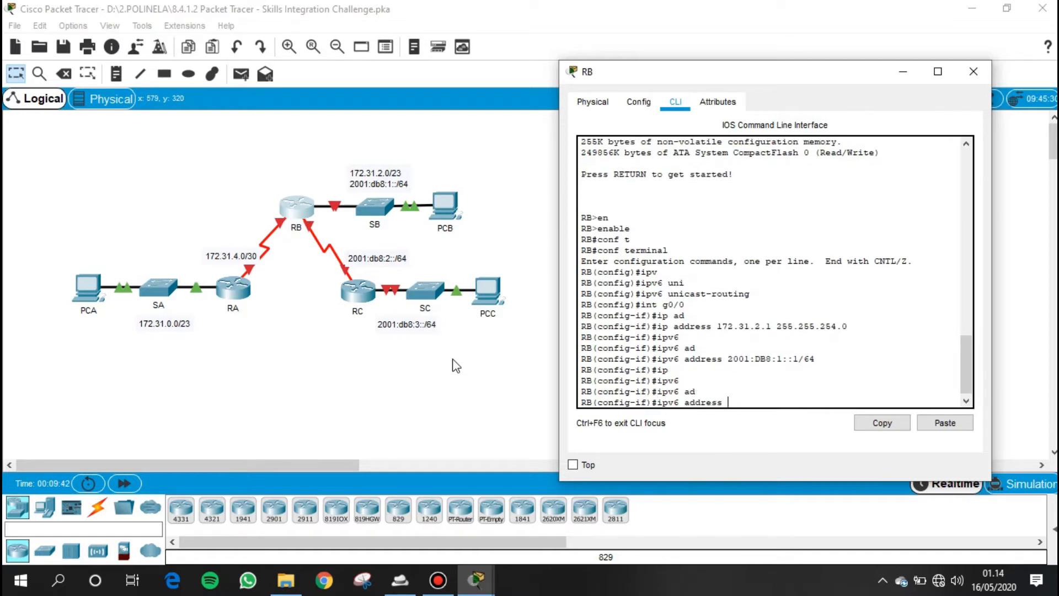
{"action": "type", "text": "FE80::1 li"}
{"action": "key", "text": "Tab"}
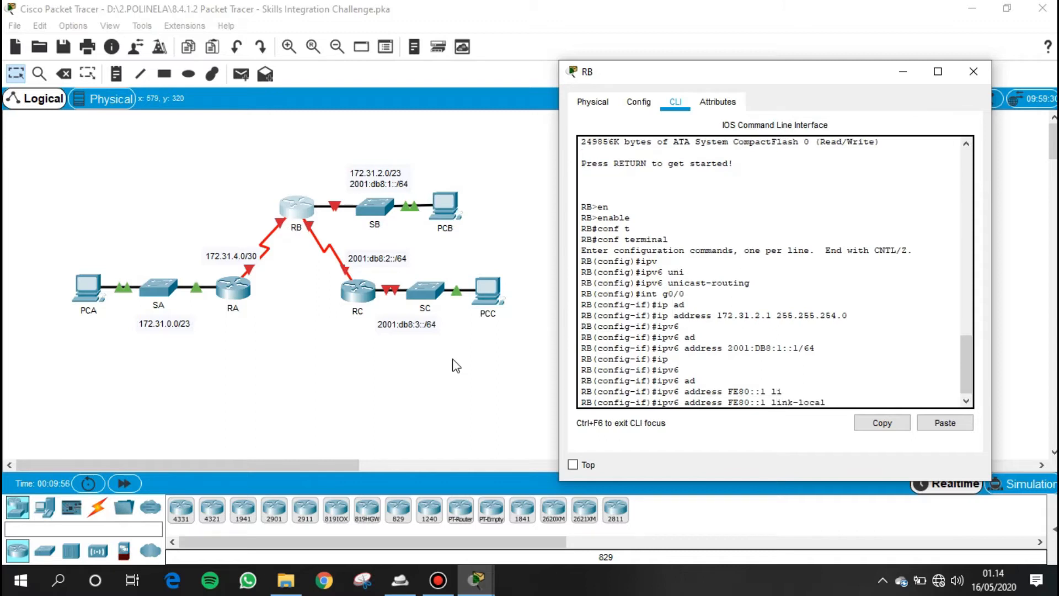
{"action": "key", "text": "Return"}
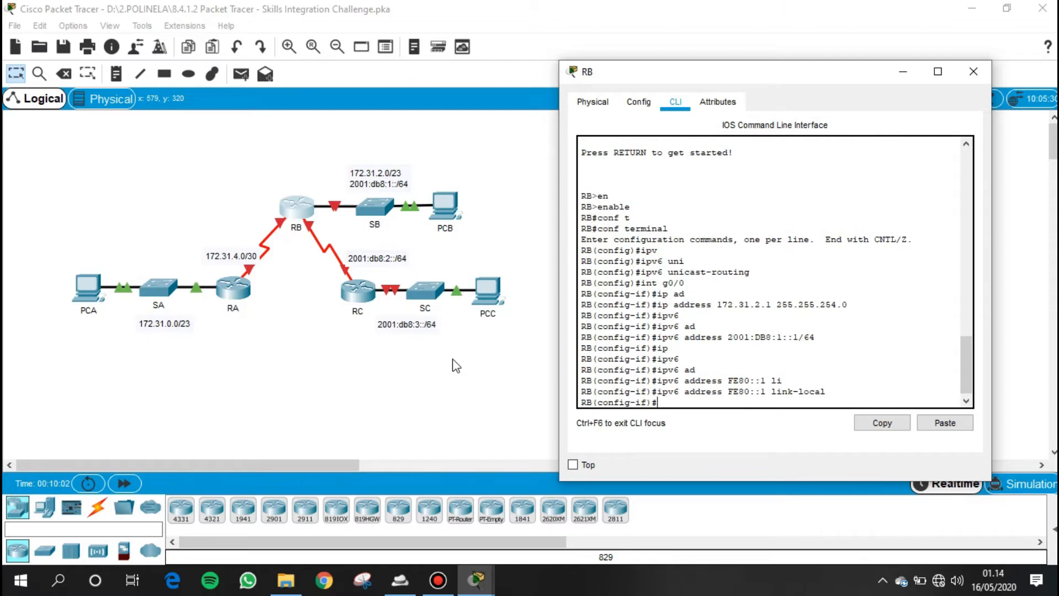
- Enable OSPFv3 process 1 in area 0 on RB's GigabitEthernet 0/0 interface
{"action": "type", "text": "ipv6"}
{"action": "key", "text": "Tab"}
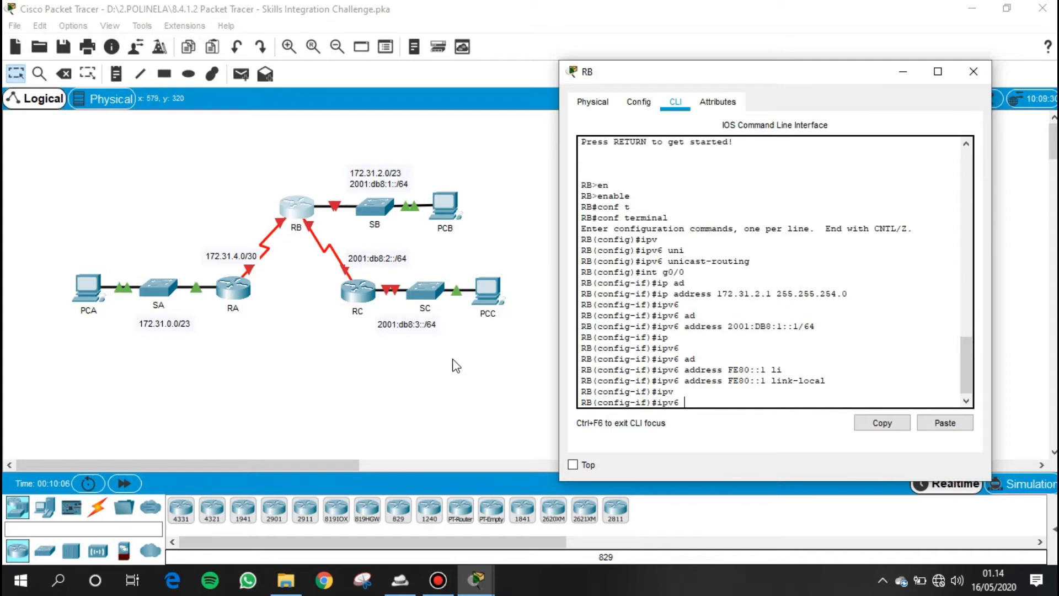
{"action": "type", "text": "osp"}
{"action": "key", "text": "Tab"}
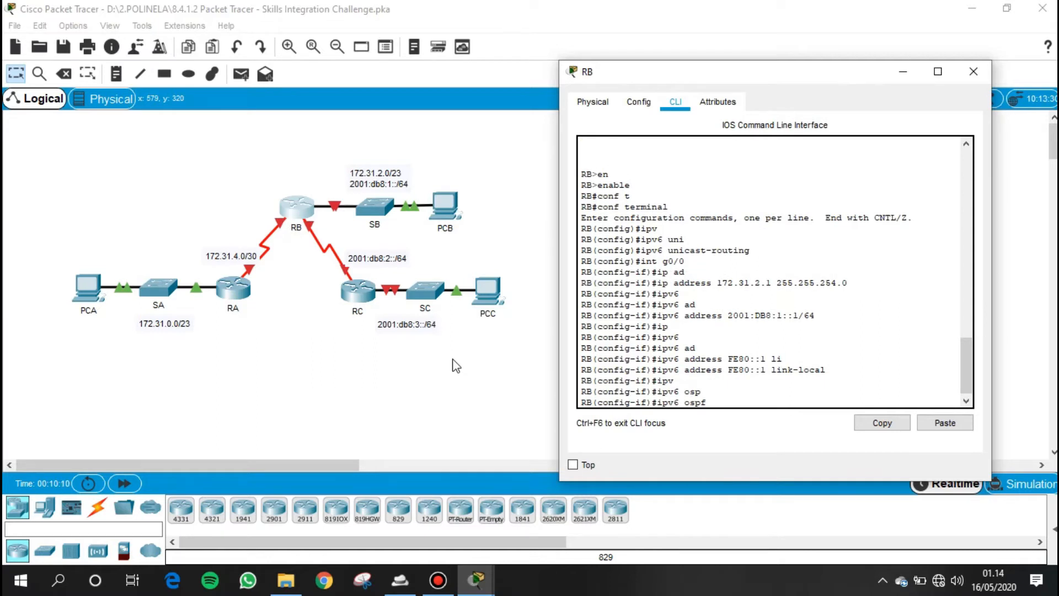
{"action": "type", "text": "1 are"}
{"action": "key", "text": "Tab"}
{"action": "type", "text": "0"}
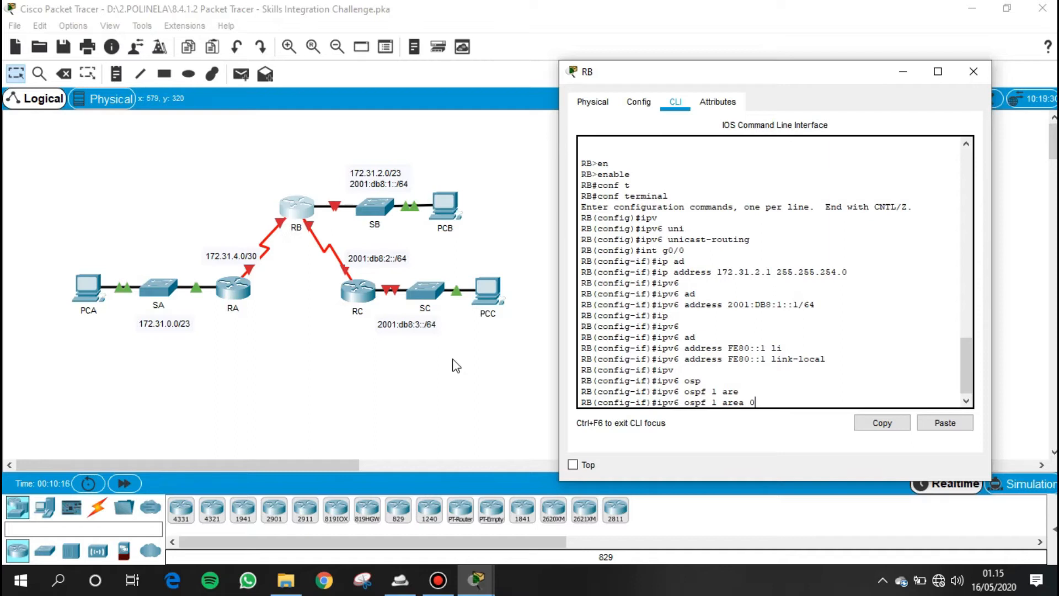
{"action": "key", "text": "Return"}
- Activate RB's GigabitEthernet 0/0 interface with no shutdown
{"action": "key", "text": "Return"}
{"action": "type", "text": "no shu"}
{"action": "key", "text": "Tab"}
{"action": "key", "text": "Return"}
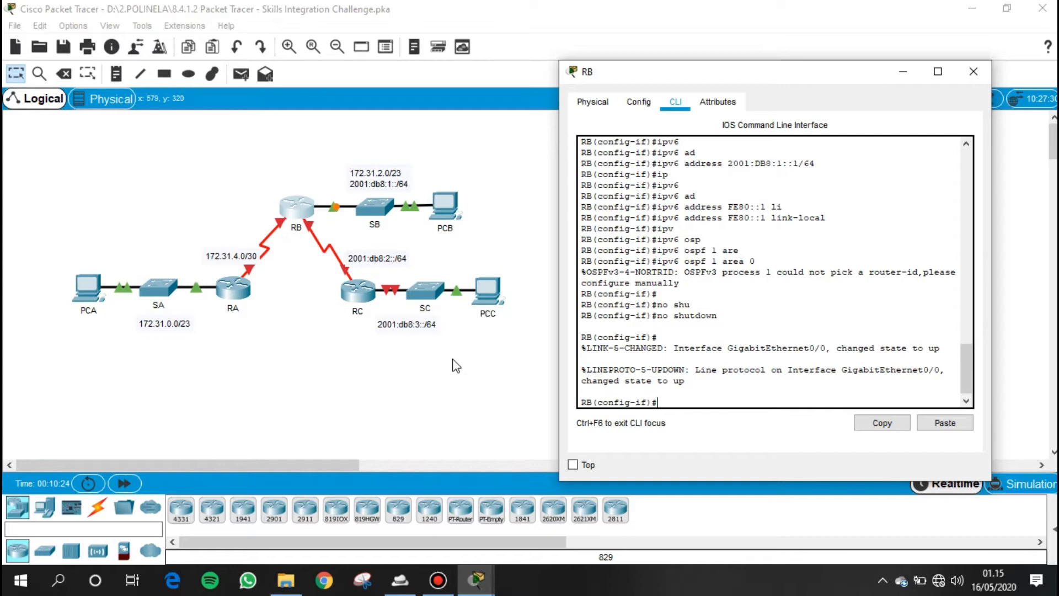
- Enter configuration of RB's Serial 0/0/1 interface and remove any IPv4 address from it
{"action": "type", "text": "int s0/0/1"}
{"action": "key", "text": "Return"}
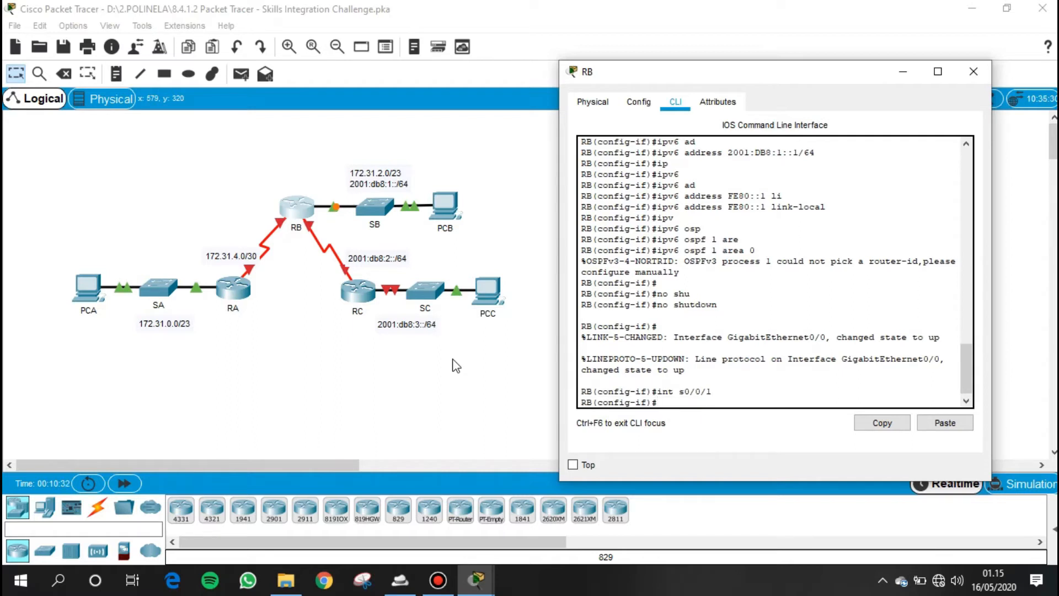
{"action": "type", "text": "no ip"}
{"action": "key", "text": "Tab"}
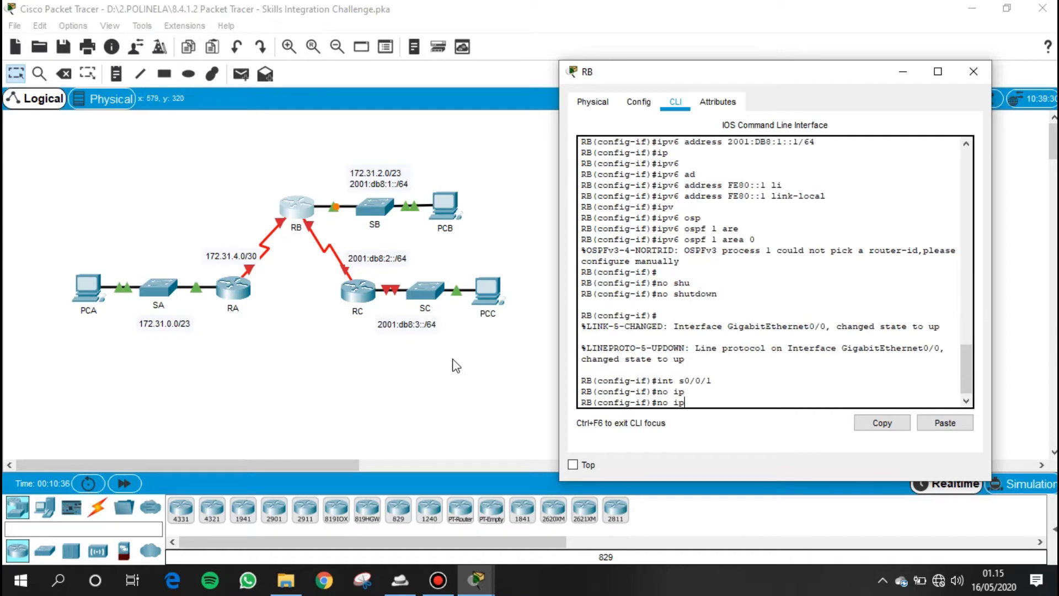
{"action": "type", "text": "ad"}
{"action": "key", "text": "Tab"}
{"action": "key", "text": "Return"}
{"action": "key", "text": "Return"}
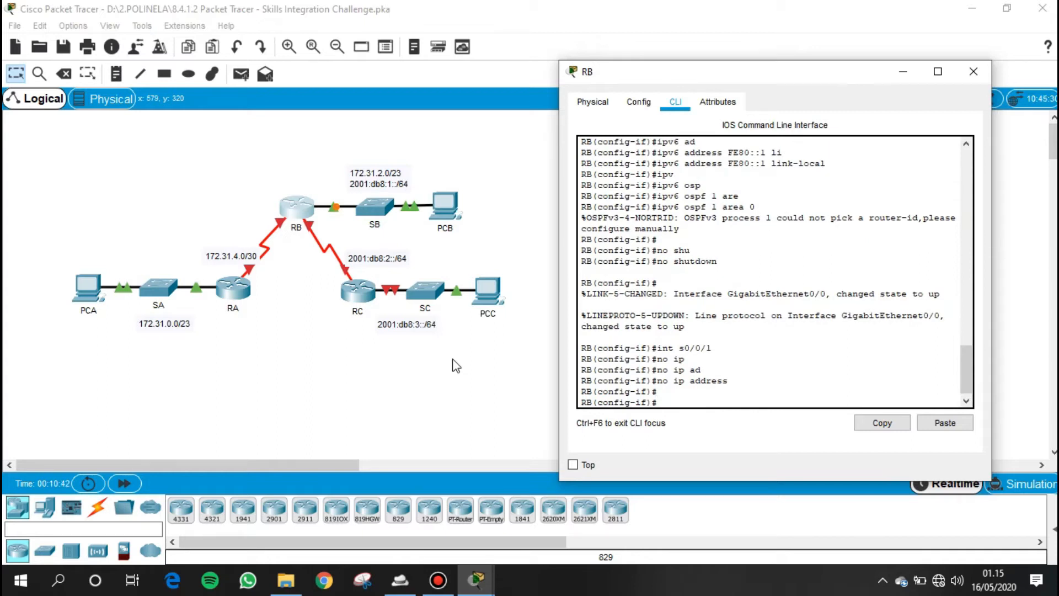
- Assign IPv6 address 2001:DB8:2::1/64 to RB's Serial 0/0/1 interface
{"action": "type", "text": "ipv"}
{"action": "key", "text": "Tab"}
{"action": "type", "text": "6 "}
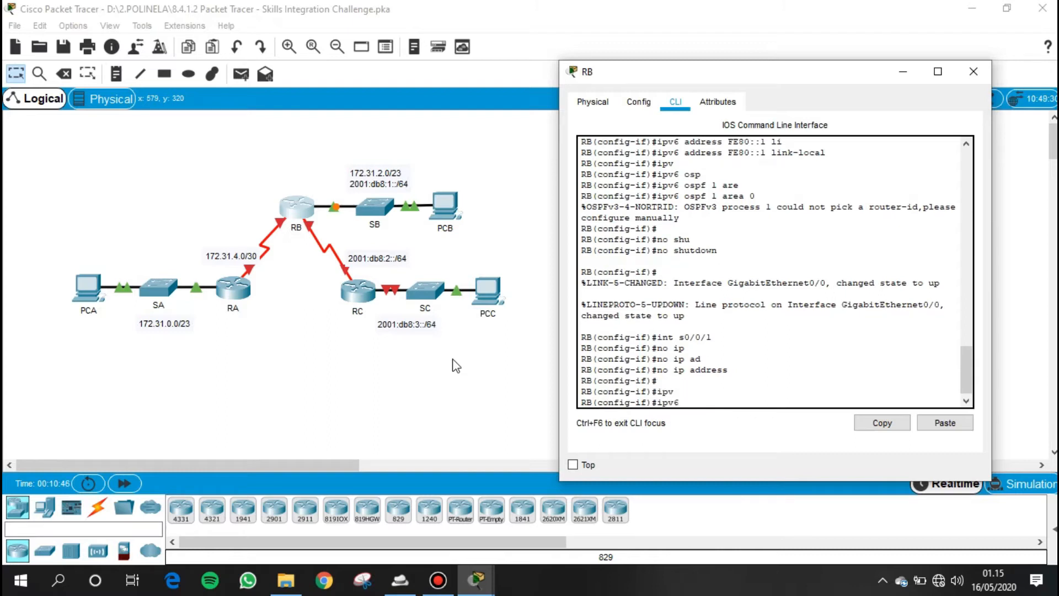
{"action": "type", "text": "ad"}
{"action": "key", "text": "Tab"}
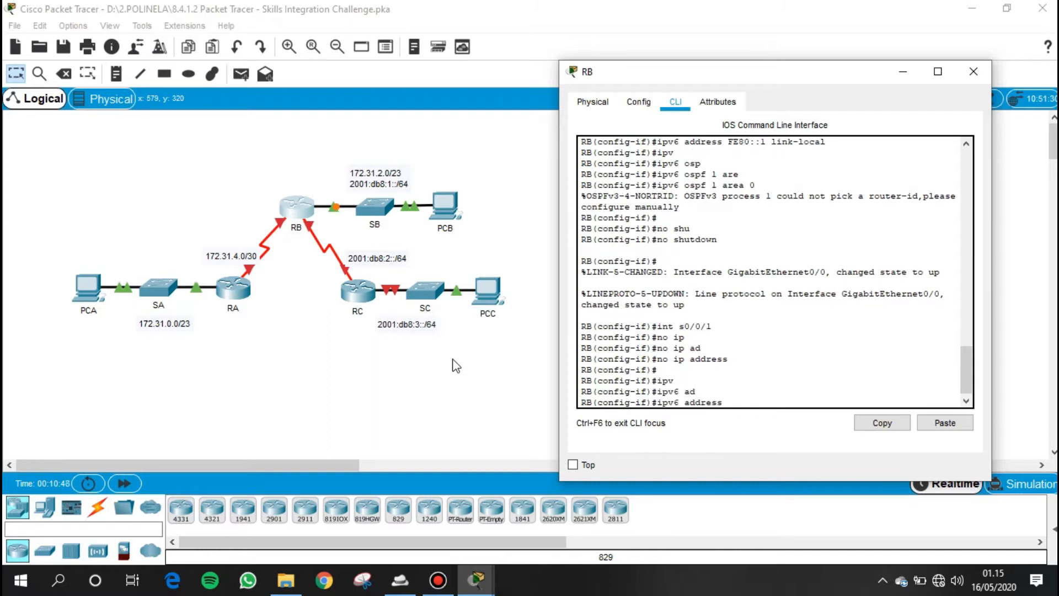
{"action": "type", "text": "2001:DB8:"}
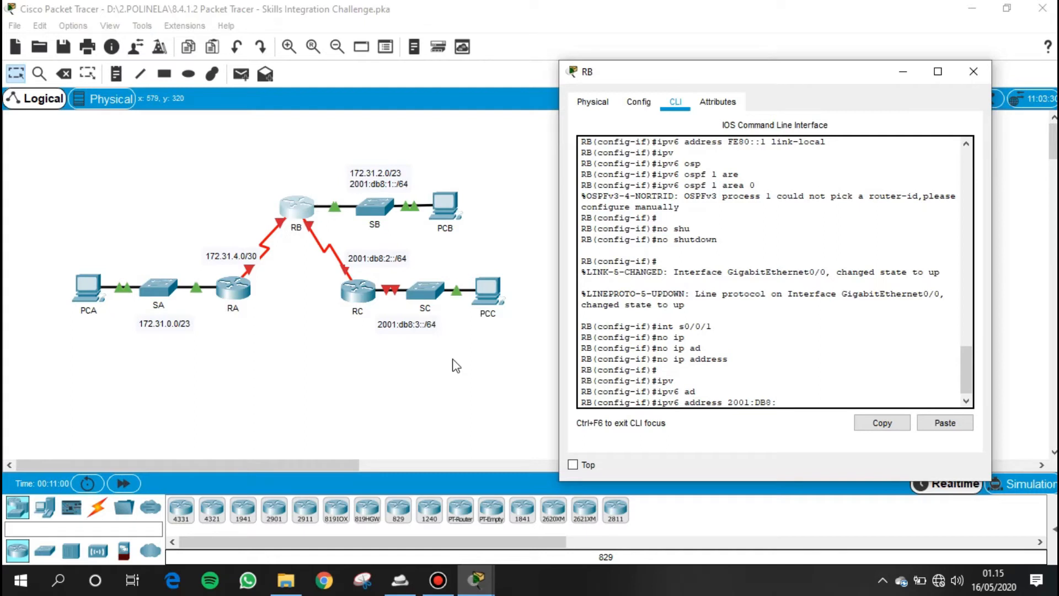
{"action": "type", "text": "2::1/64"}
{"action": "key", "text": "Return"}
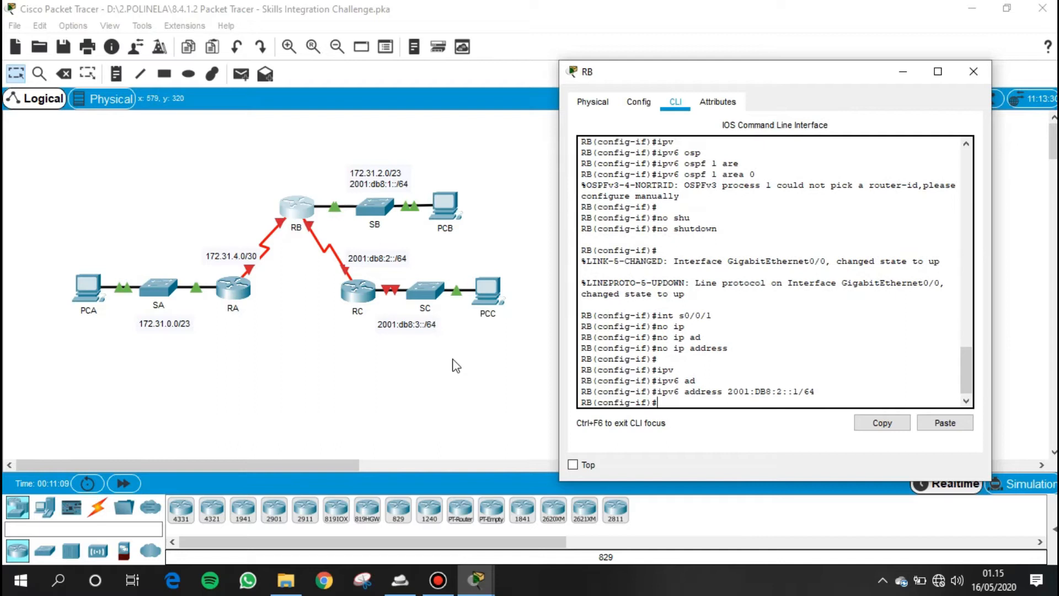
- Enable OSPFv3 process 1 in area 0 on RB's Serial 0/0/1 interface
{"action": "type", "text": "ipv"}
{"action": "key", "text": "Tab"}
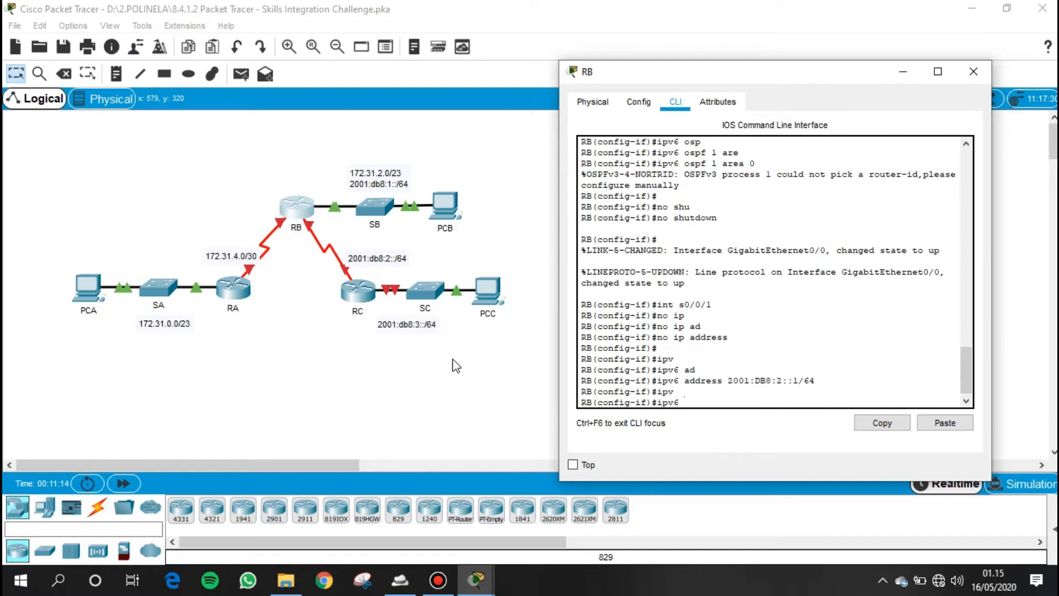
{"action": "type", "text": "os"}
{"action": "key", "text": "Tab"}
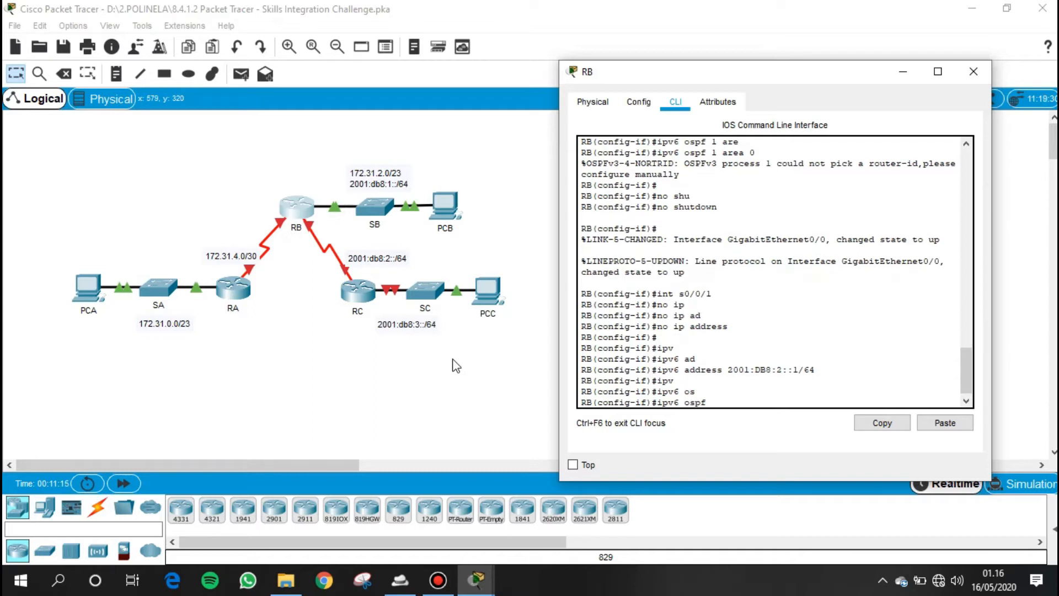
{"action": "type", "text": "1 are"}
{"action": "key", "text": "Tab"}
{"action": "type", "text": "0"}
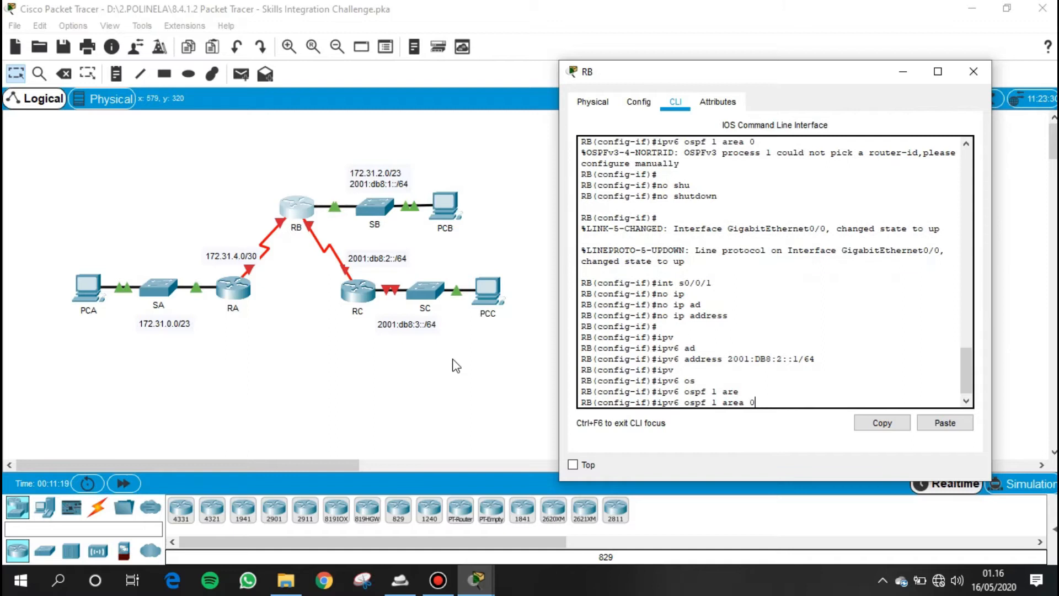
{"action": "key", "text": "Return"}
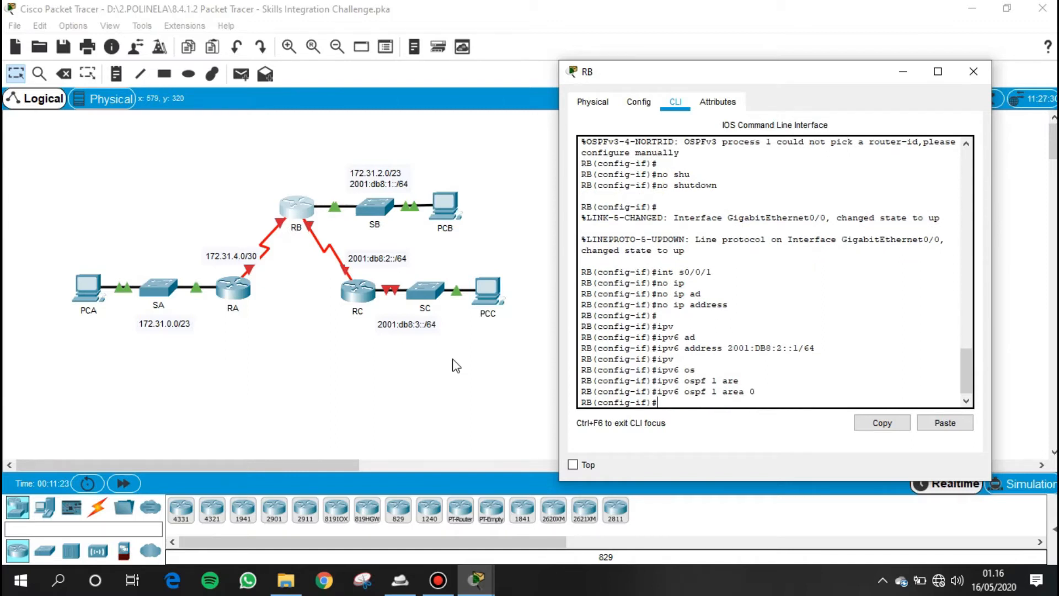
- Activate RB's Serial 0/0/1 interface with no shutdown
{"action": "type", "text": "no shut"}
{"action": "key", "text": "Tab"}
{"action": "key", "text": "Return"}
{"action": "key", "text": "Return"}
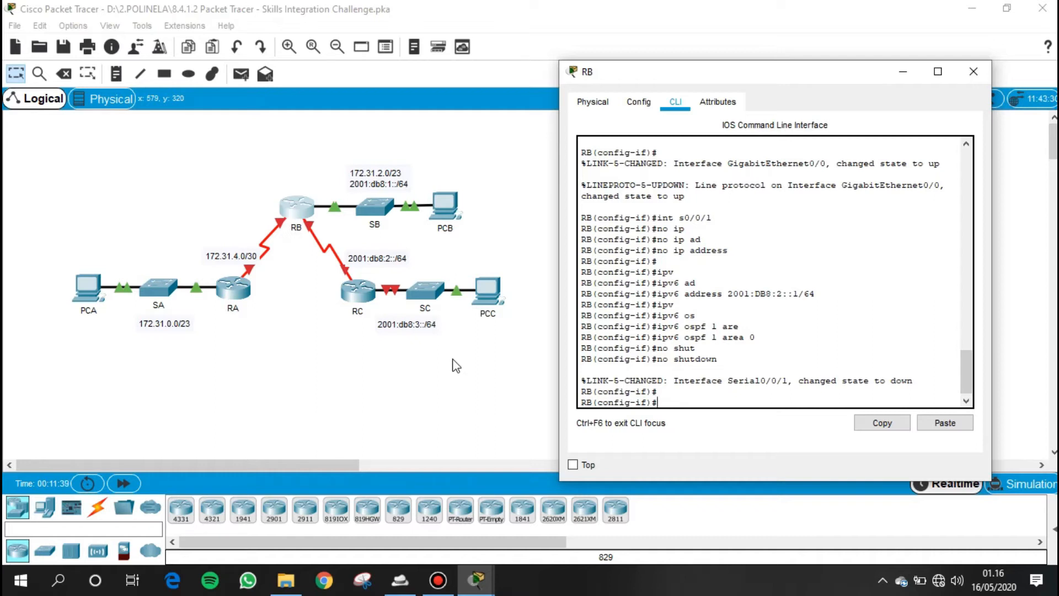
- Assign IPv4 address 172.31.4.2 with subnet mask 255.255.255.252 to RB's Serial 0/0/0 interface
{"action": "type", "text": "int s0/0/0"}
{"action": "key", "text": "Return"}
{"action": "type", "text": "ip ad"}
{"action": "key", "text": "Tab"}
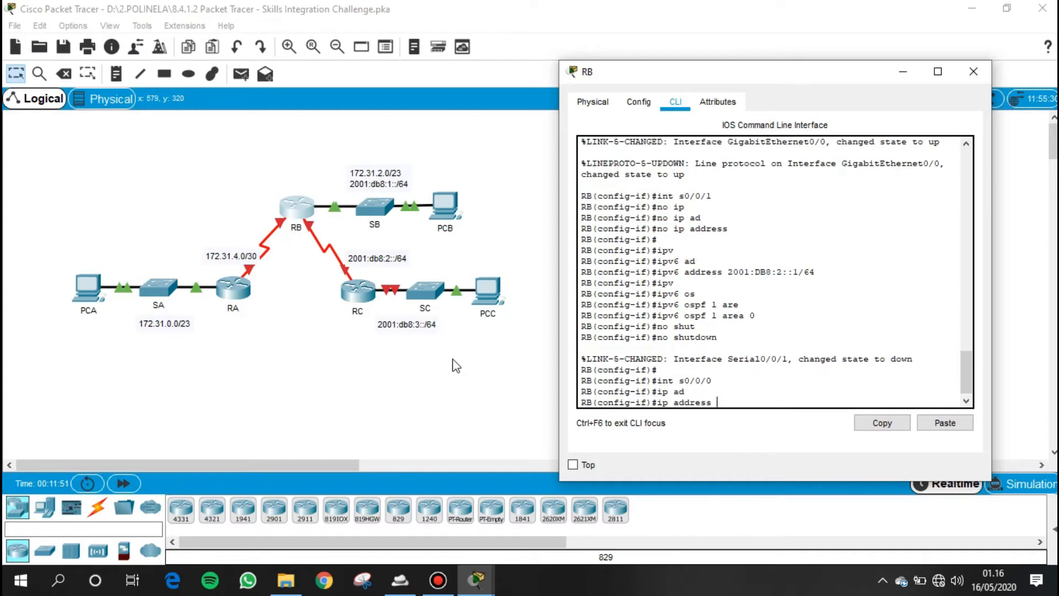
{"action": "type", "text": "172.31.4.2"}
{"action": "key", "text": "BackSpace"}
{"action": "type", "text": "255.255"}
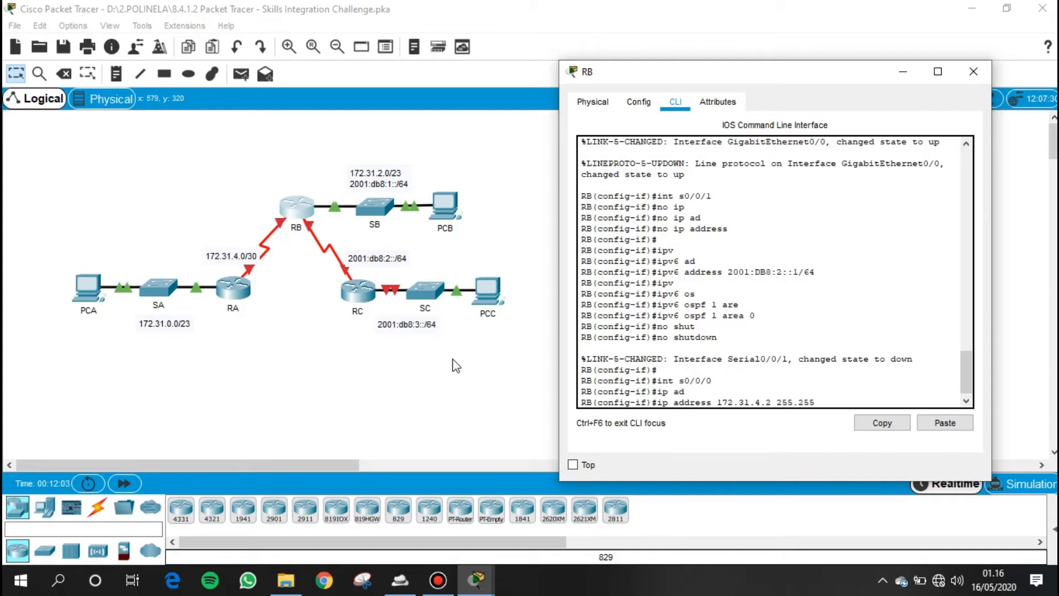
{"action": "type", "text": ".255.252"}
{"action": "key", "text": "Return"}
- Activate RB's Serial 0/0/0 interface with no shutdown
{"action": "type", "text": "no shu"}
{"action": "key", "text": "Tab"}
{"action": "key", "text": "Return"}
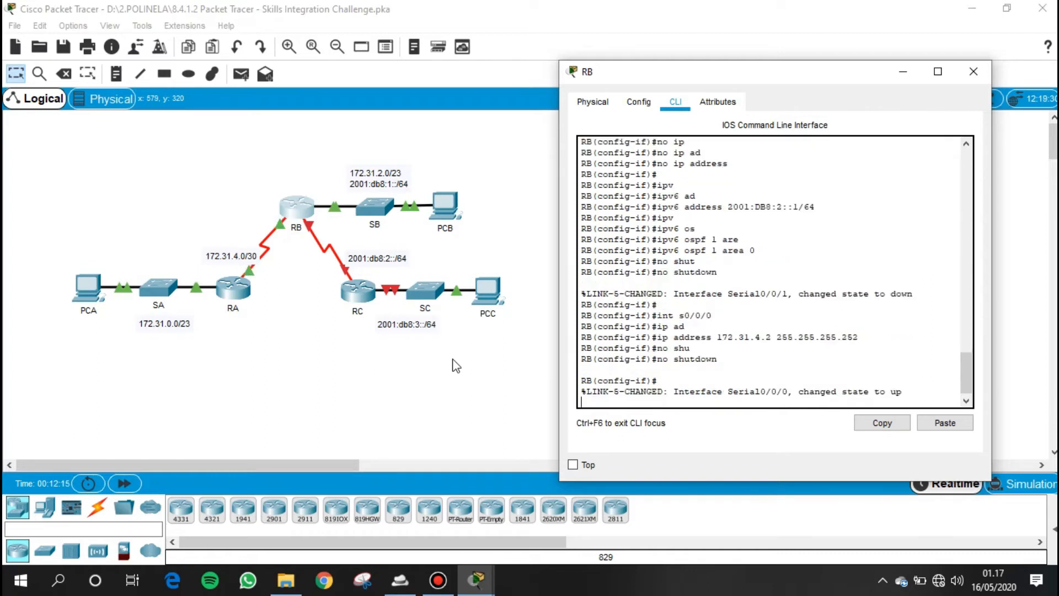
{"action": "key", "text": "Return"}
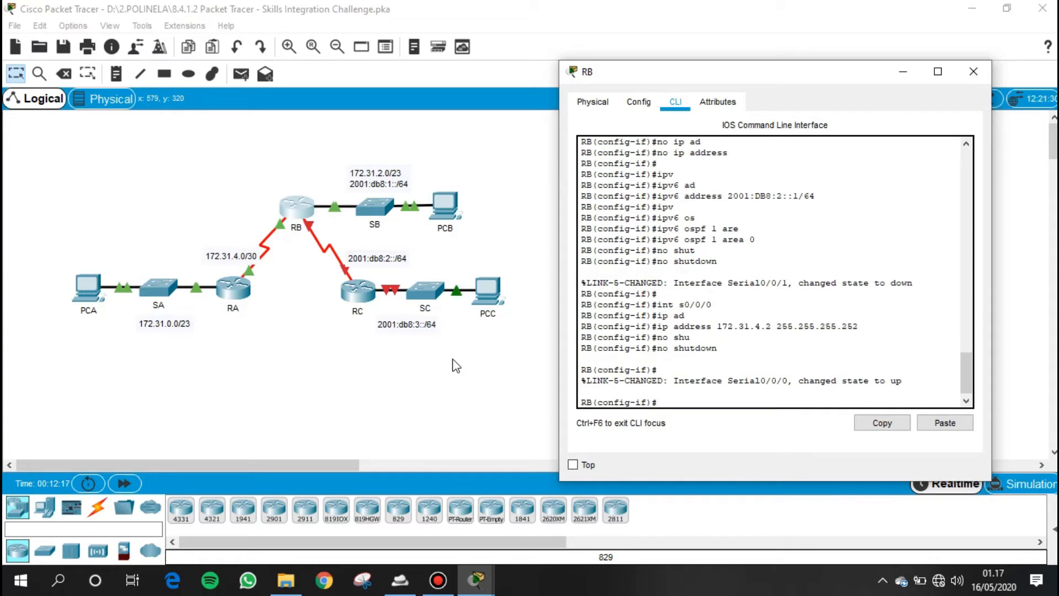
{"action": "type", "text": "rou"}
{"action": "key", "text": "Tab"}
{"action": "type", "text": "ter"}
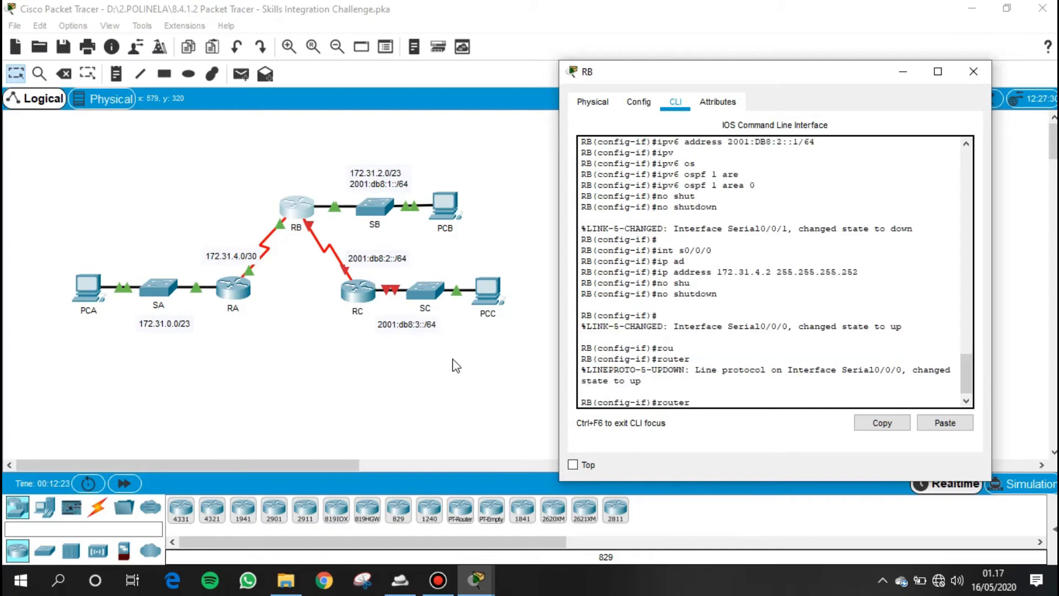
{"action": "key", "text": "BackSpace"}
{"action": "key", "text": "BackSpace"}
{"action": "key", "text": "BackSpace"}
{"action": "key", "text": "BackSpace"}
{"action": "key", "text": "BackSpace"}
{"action": "key", "text": "BackSpace"}
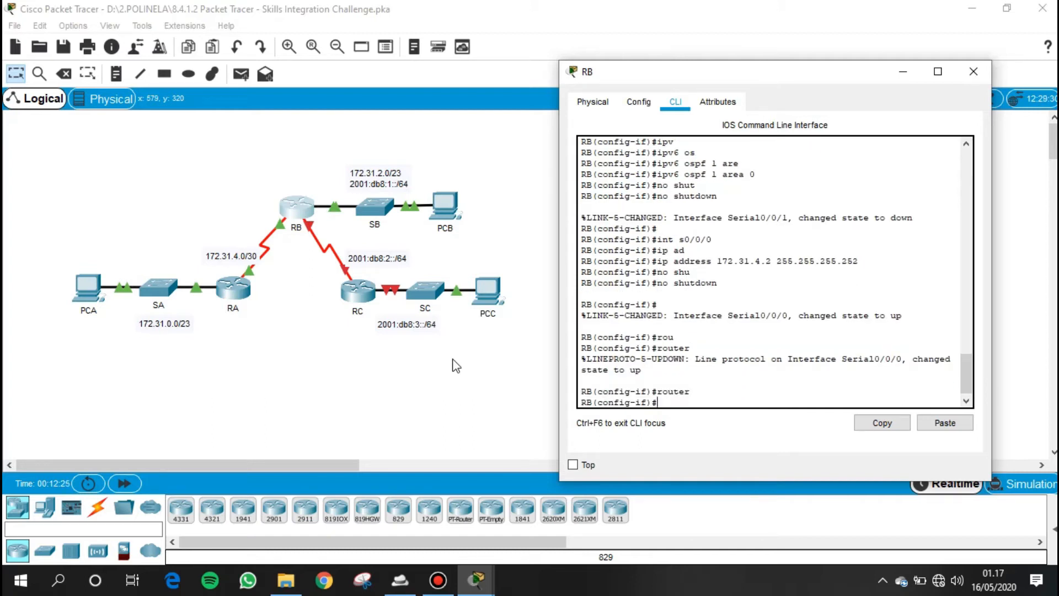
{"action": "type", "text": "router os"}
{"action": "key", "text": "Tab"}
{"action": "key", "text": "BackSpace"}
{"action": "key", "text": "BackSpace"}
{"action": "key", "text": "BackSpace"}
{"action": "key", "text": "BackSpace"}
{"action": "key", "text": "BackSpace"}
{"action": "key", "text": "BackSpace"}
{"action": "key", "text": "BackSpace"}
{"action": "key", "text": "BackSpace"}
{"action": "key", "text": "BackSpace"}
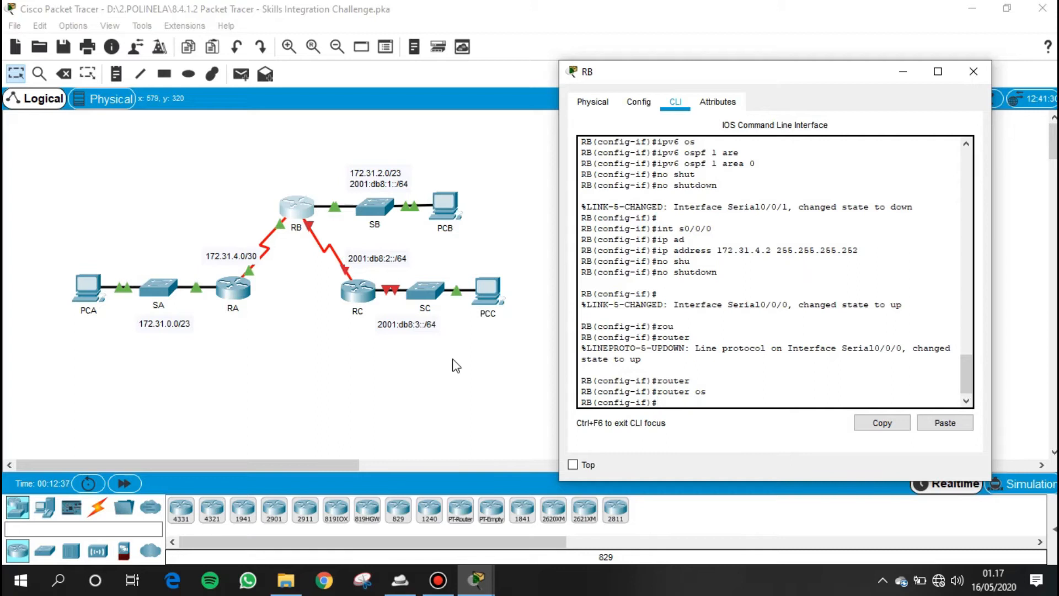
{"action": "type", "text": "router ospf 1"}
- Start OSPFv2 process 1 on RB and set its router ID to 2.2.2.2
{"action": "key", "text": "Return"}
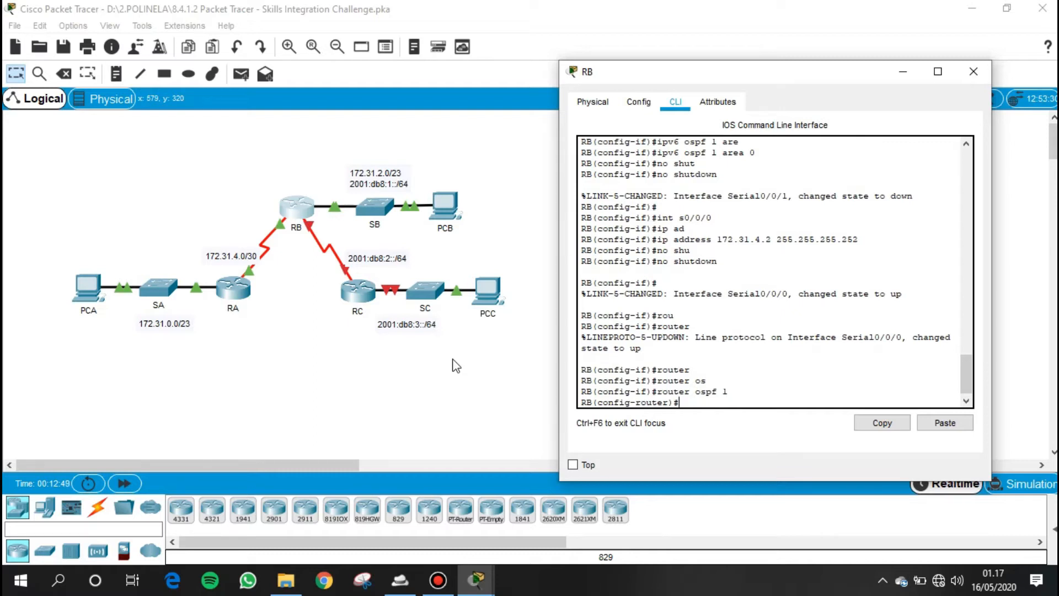
{"action": "type", "text": "rou"}
{"action": "key", "text": "Tab"}
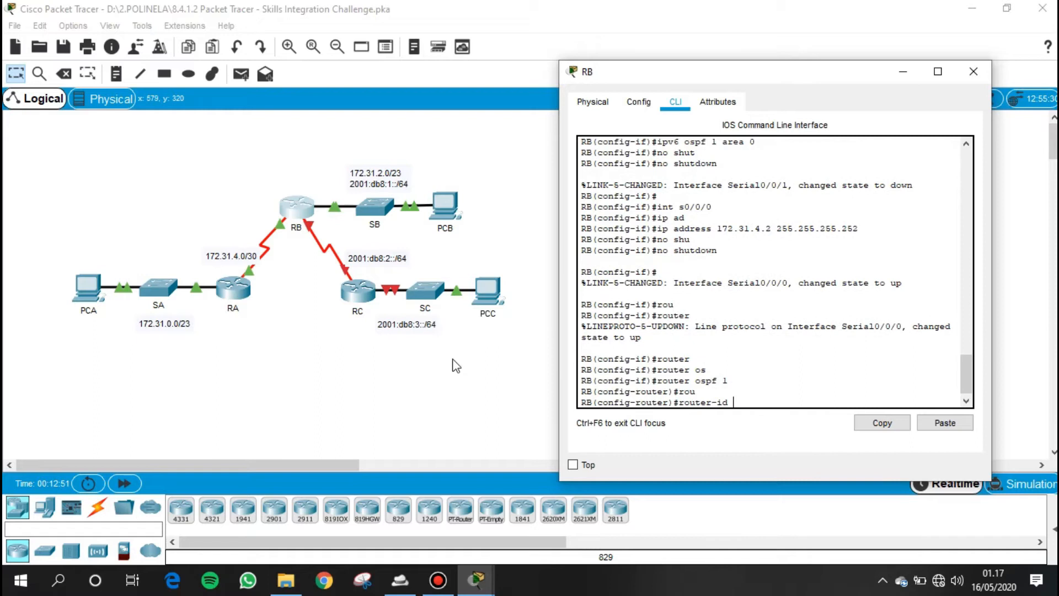
{"action": "type", "text": "2.2.2.2"}
{"action": "key", "text": "Return"}
- Make GigabitEthernet 0/0 a passive interface in RB's OSPFv2 process 1
{"action": "type", "text": "pas"}
{"action": "key", "text": "Tab"}
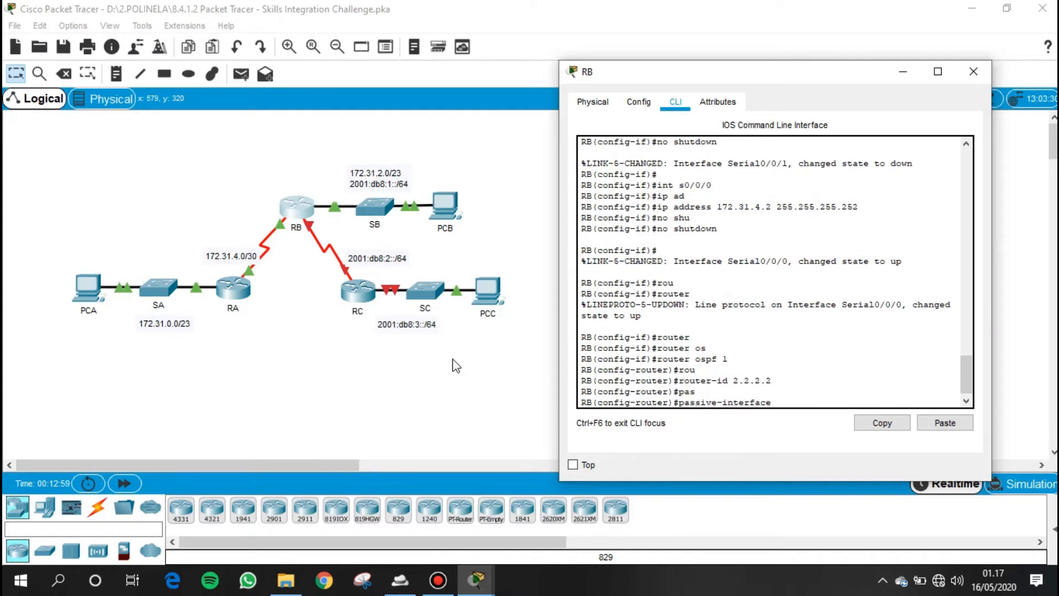
{"action": "type", "text": "g"}
{"action": "type", "text": "i"}
{"action": "key", "text": "Tab"}
{"action": "type", "text": "0"}
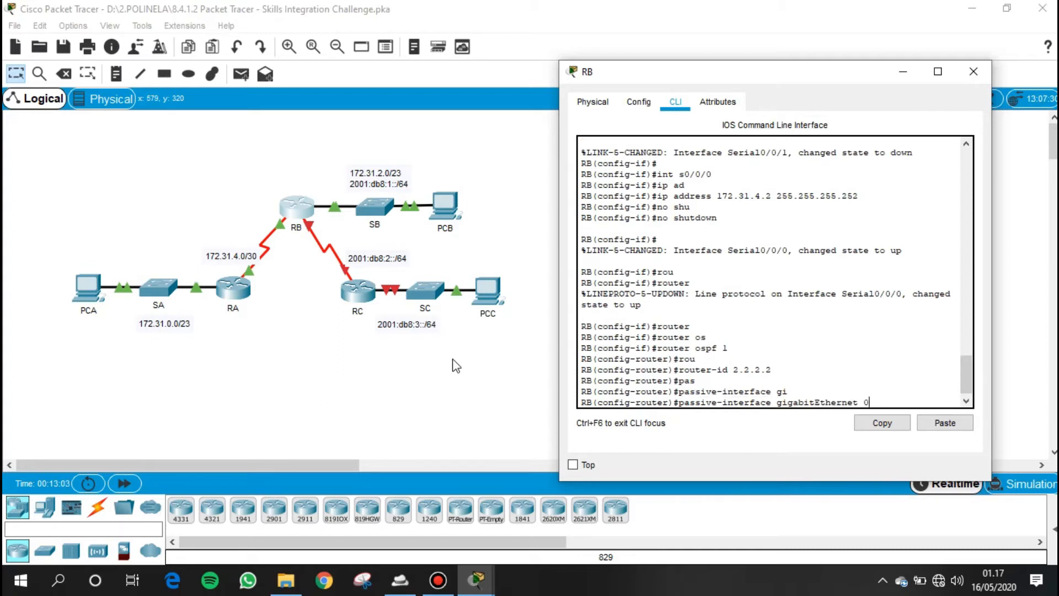
{"action": "type", "text": "/0"}
{"action": "key", "text": "Return"}
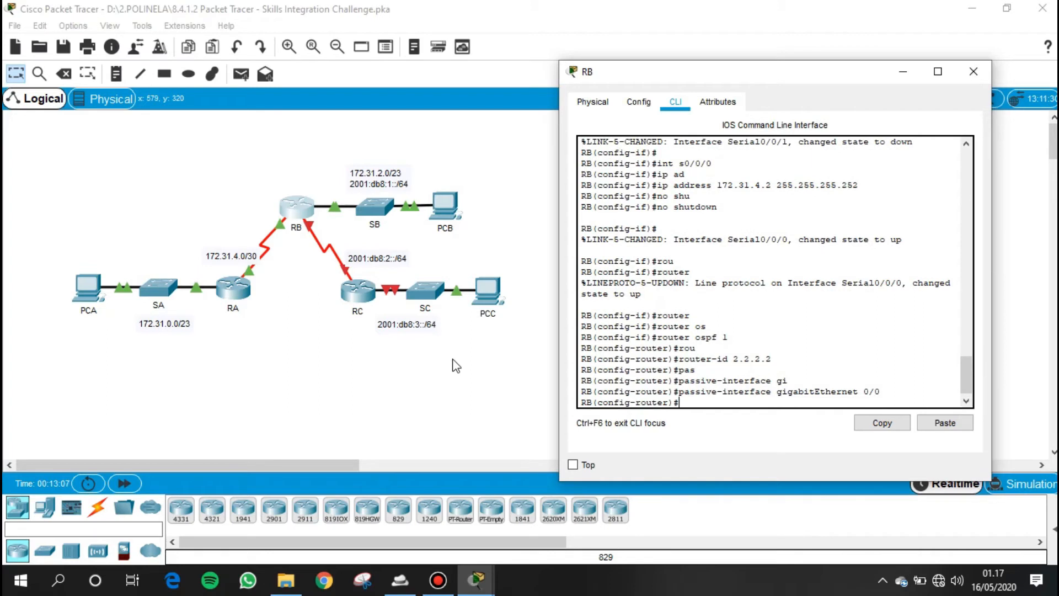
- Advertise network 172.31.2.0 with wildcard mask 0.0.1.255 in area 0 of RB's OSPFv2 process
{"action": "type", "text": "net"}
{"action": "key", "text": "Tab"}
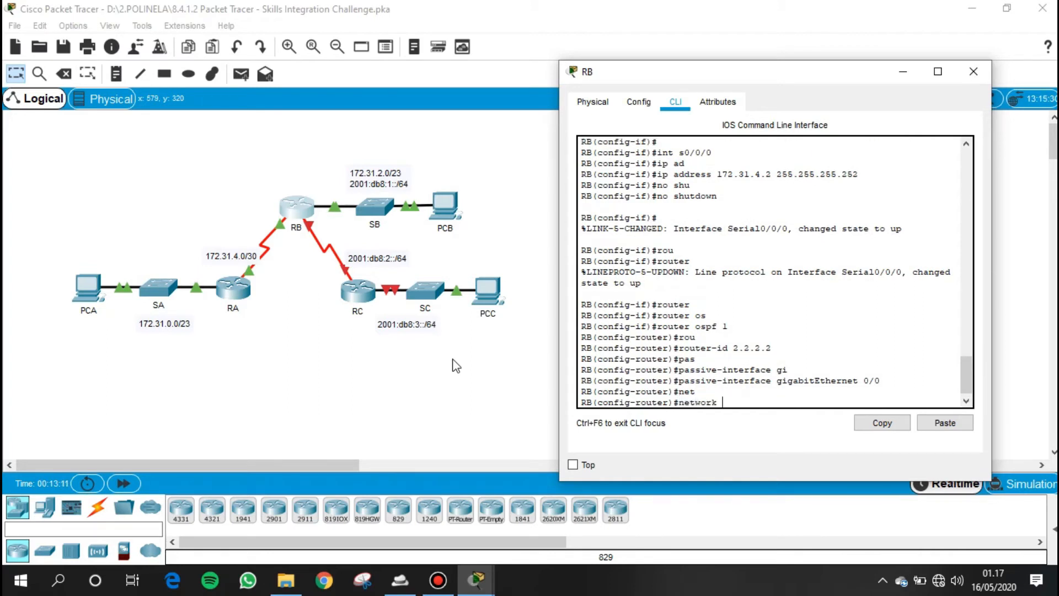
{"action": "type", "text": "172.31.2.0 0.0.0"}
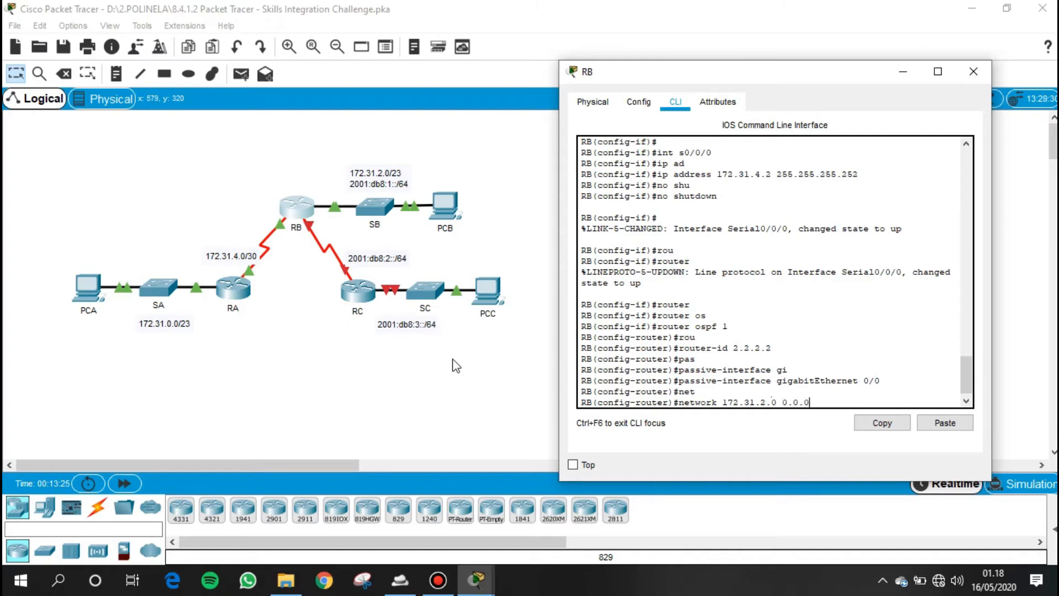
{"action": "type", "text": "."}
{"action": "key", "text": "BackSpace"}
{"action": "key", "text": "BackSpace"}
{"action": "type", "text": "255 are"}
{"action": "key", "text": "Tab"}
{"action": "type", "text": "0"}
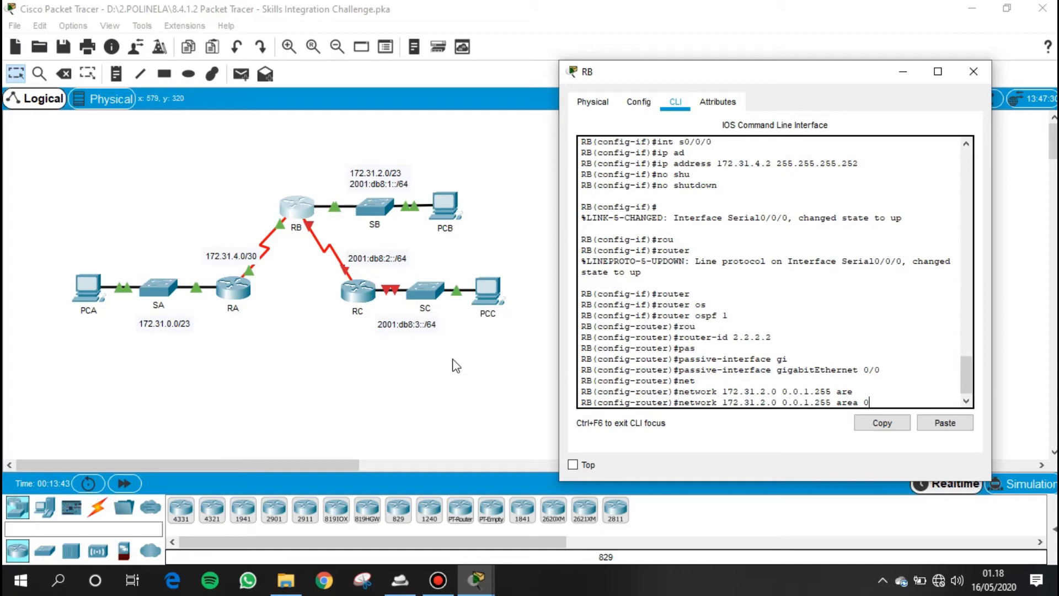
{"action": "key", "text": "Return"}
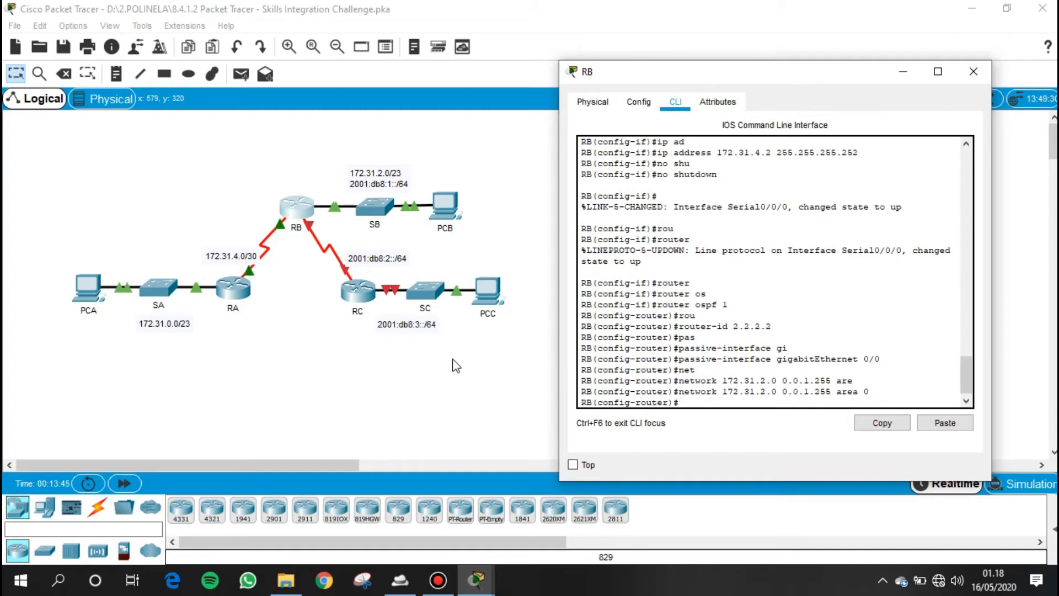
- Advertise network 172.31.4.0 with wildcard mask 0.0.0.3 in area 0 of RB's OSPFv2 process
{"action": "type", "text": "net"}
{"action": "key", "text": "Tab"}
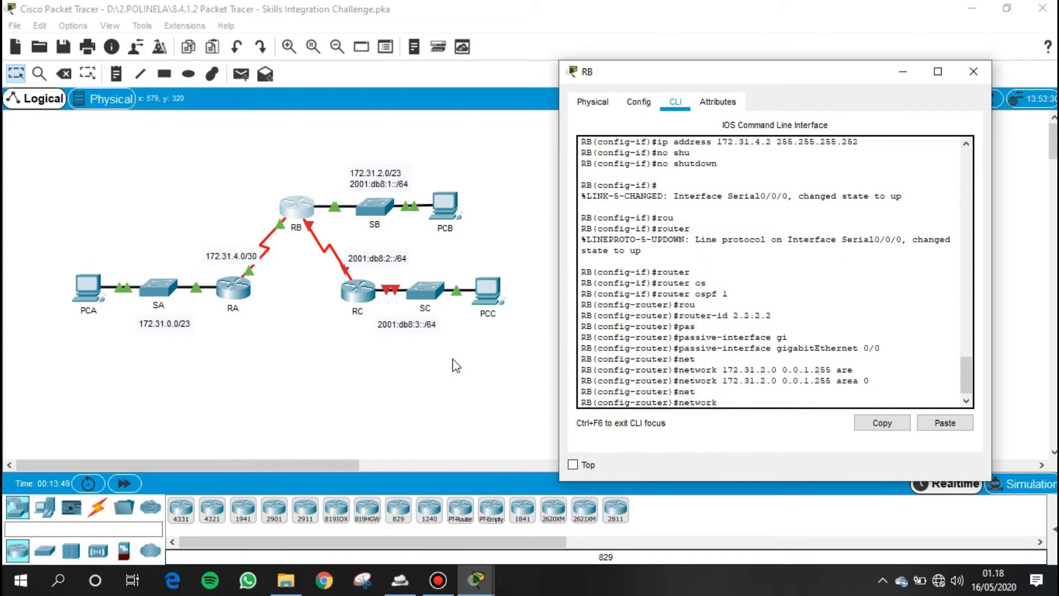
{"action": "type", "text": "172.31.4.0 0.0.0.3 ar"}
{"action": "key", "text": "Tab"}
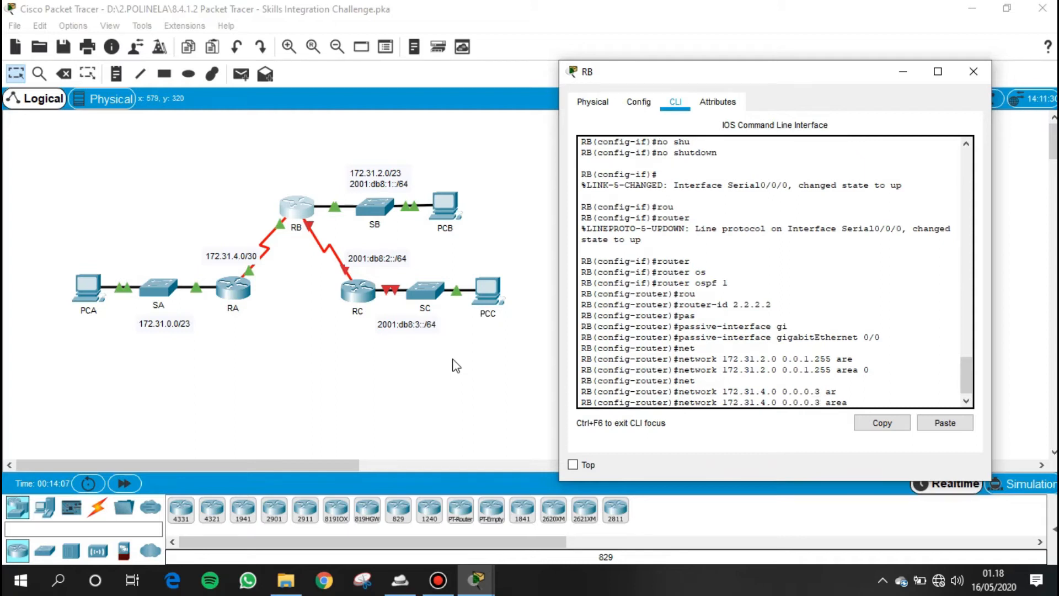
{"action": "type", "text": "0"}
{"action": "key", "text": "Return"}
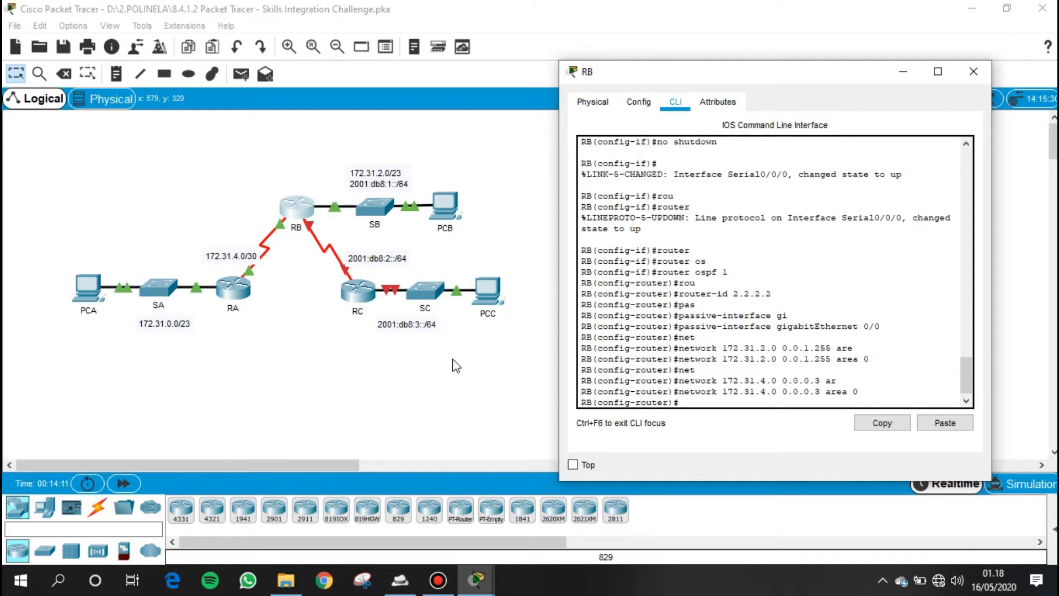
{"action": "type", "text": "rou"}
{"action": "key", "text": "Tab"}
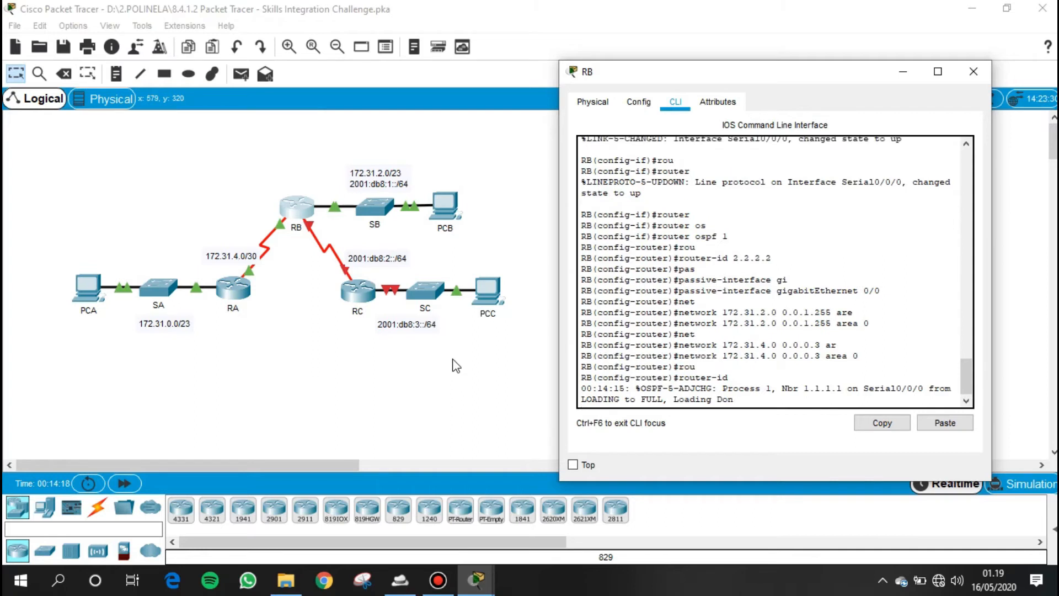
{"action": "key", "text": "BackSpace"}
{"action": "key", "text": "BackSpace"}
{"action": "key", "text": "BackSpace"}
{"action": "key", "text": "BackSpace"}
{"action": "key", "text": "BackSpace"}
{"action": "key", "text": "BackSpace"}
{"action": "key", "text": "BackSpace"}
{"action": "key", "text": "BackSpace"}
{"action": "key", "text": "Return"}
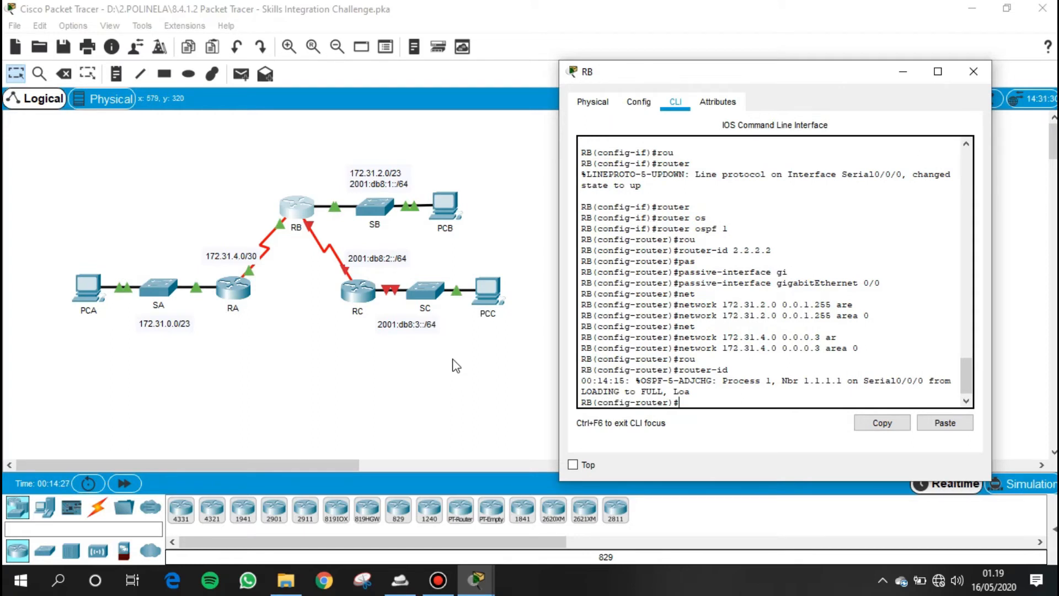
- Start OSPFv3 process 1 on RB with ipv6 router ospf and set its router ID to 2.2.2.2
{"action": "type", "text": "ipv6 router ospf 1"}
{"action": "key", "text": "Return"}
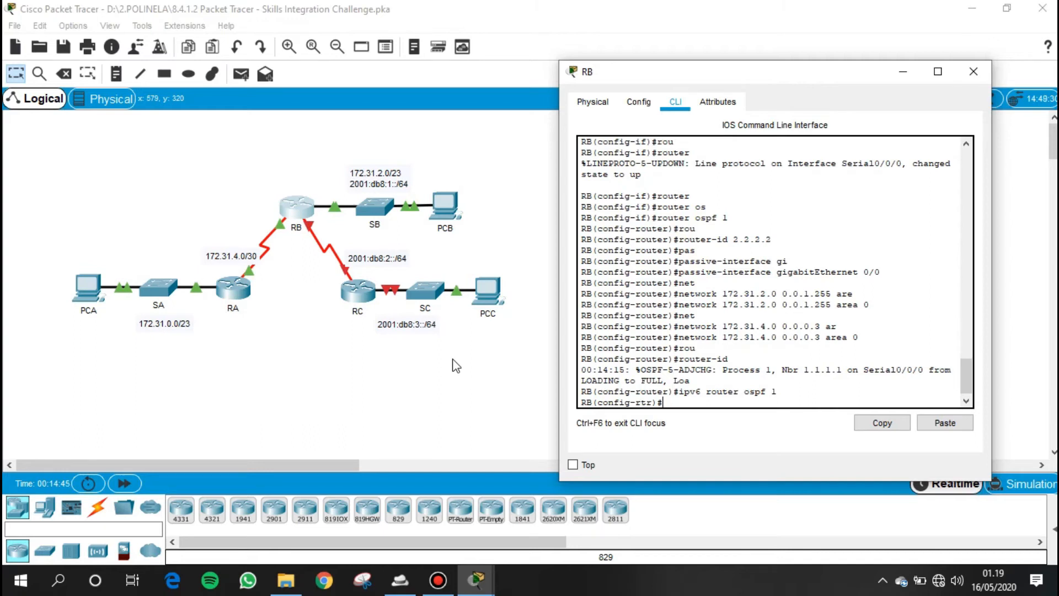
{"action": "type", "text": "rou"}
{"action": "key", "text": "Tab"}
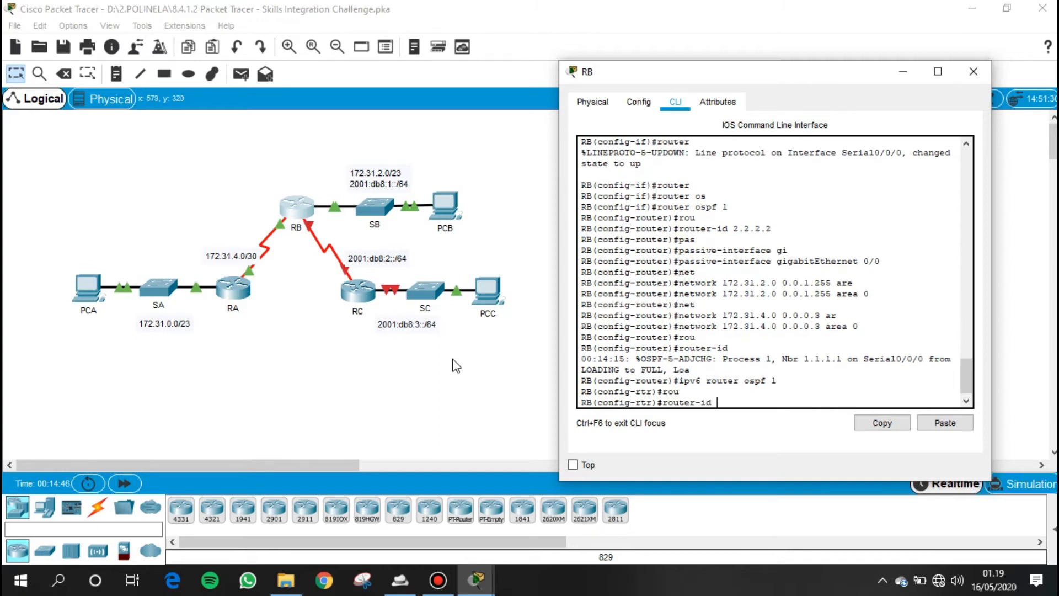
{"action": "type", "text": "2.2.2.2"}
{"action": "key", "text": "Return"}
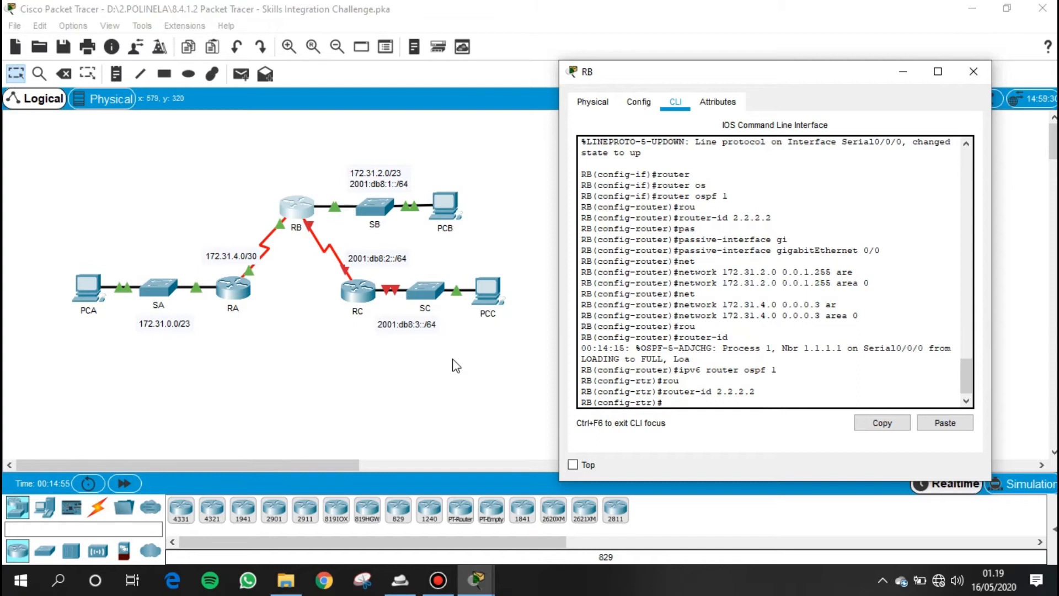
- Leave RB's configuration mode and reset all its IPv6 OSPF processes with clear ipv6 ospf process
{"action": "type", "text": "er-i"}
{"action": "type", "text": "d"}
{"action": "key", "text": "Return"}
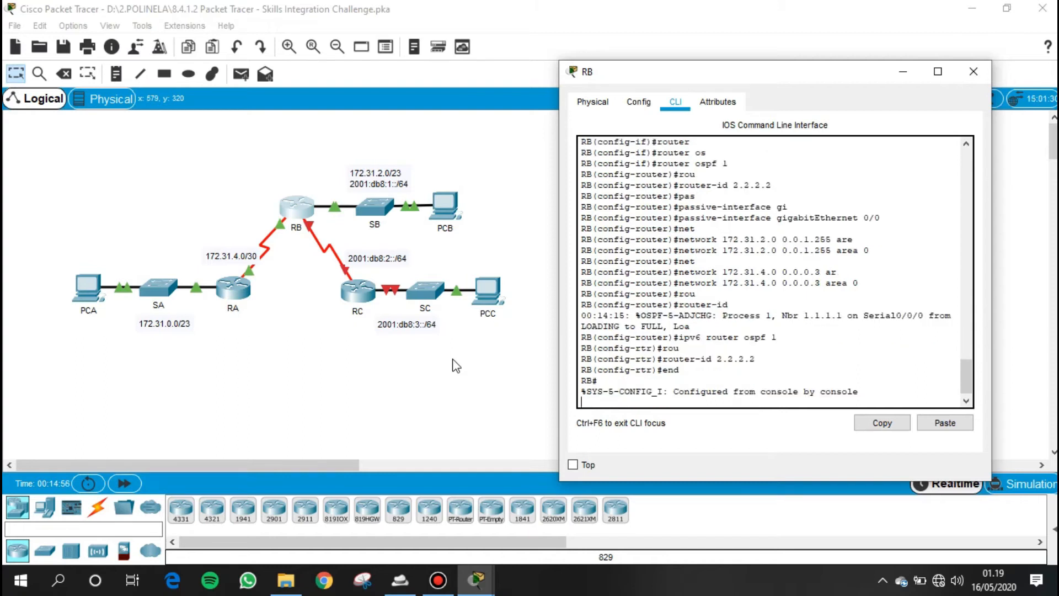
{"action": "key", "text": "Return"}
{"action": "type", "text": "cle"}
{"action": "key", "text": "Tab"}
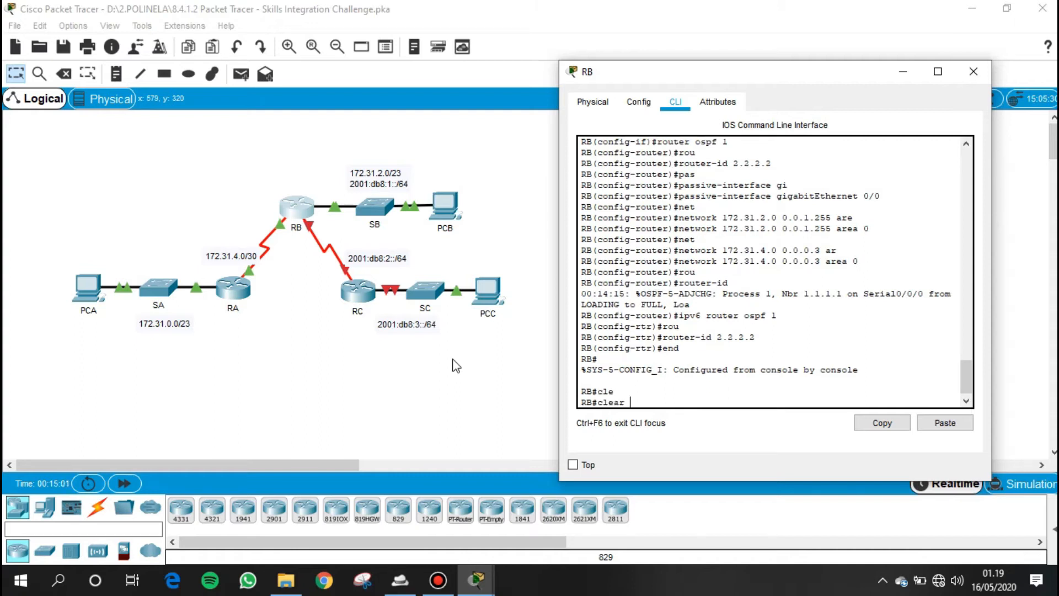
{"action": "type", "text": "ipv"}
{"action": "key", "text": "Tab"}
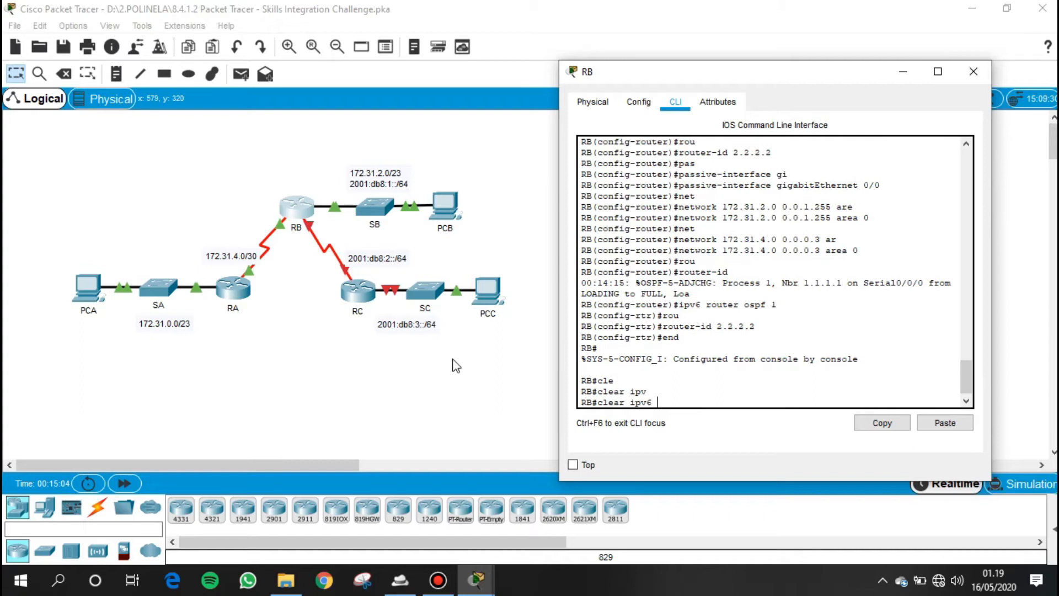
{"action": "type", "text": "os"}
{"action": "key", "text": "Tab"}
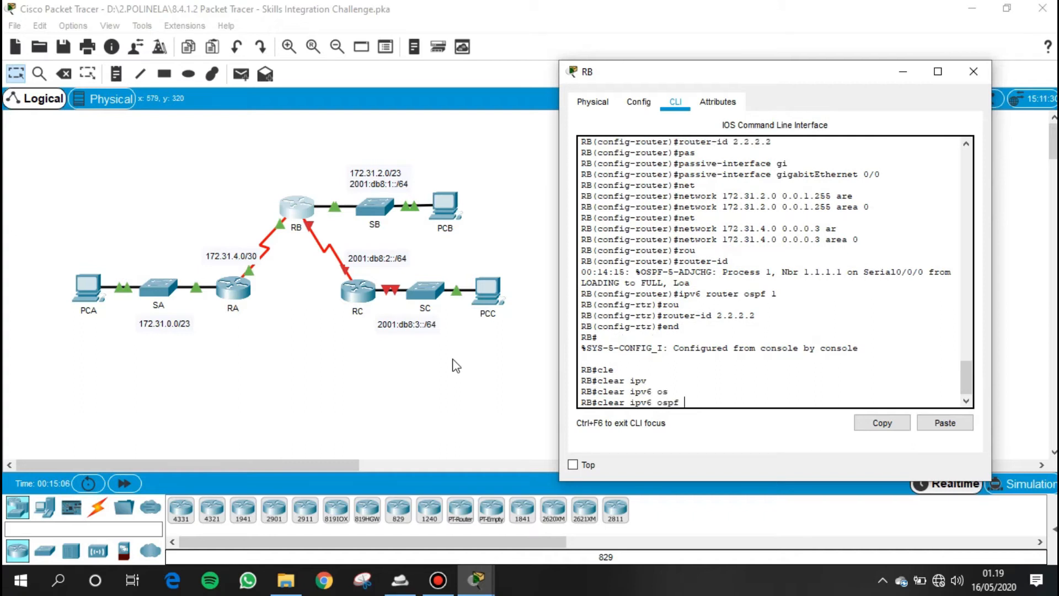
{"action": "type", "text": "pro"}
{"action": "key", "text": "Tab"}
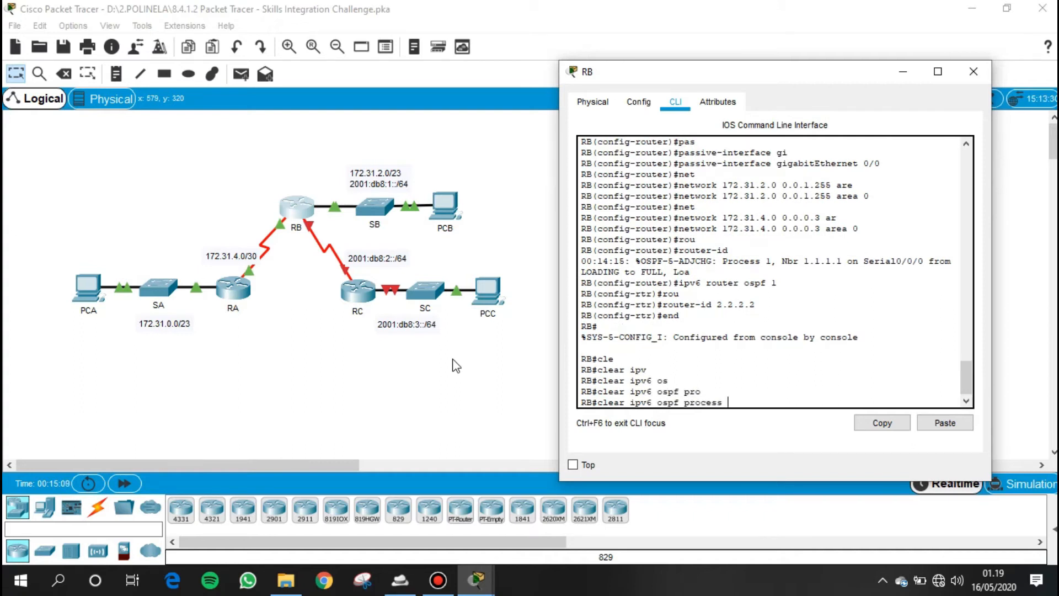
{"action": "key", "text": "Return"}
{"action": "type", "text": "y"}
{"action": "key", "text": "Return"}
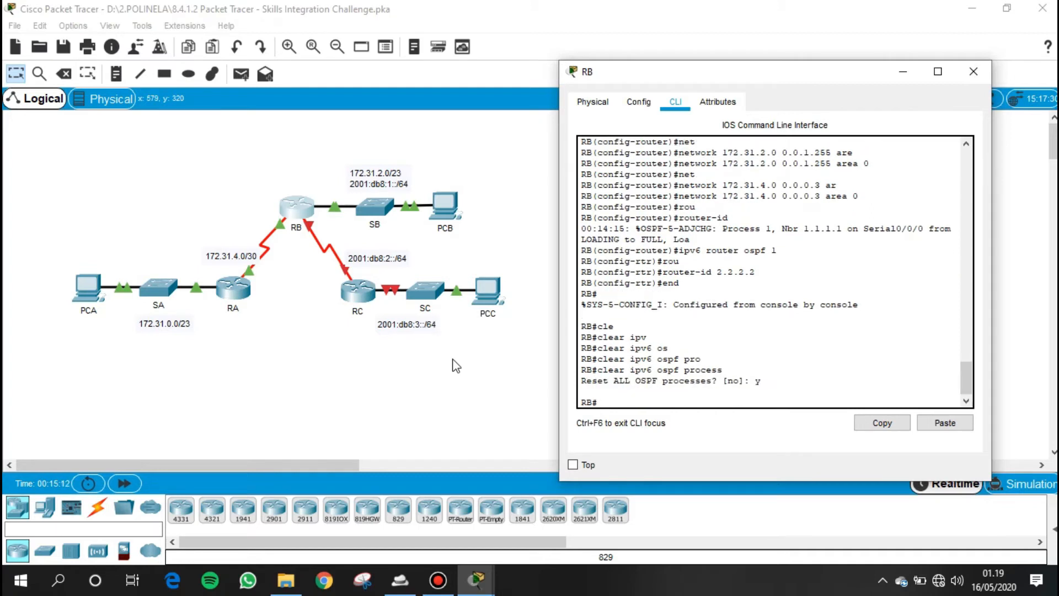
{"action": "key", "text": "Return"}
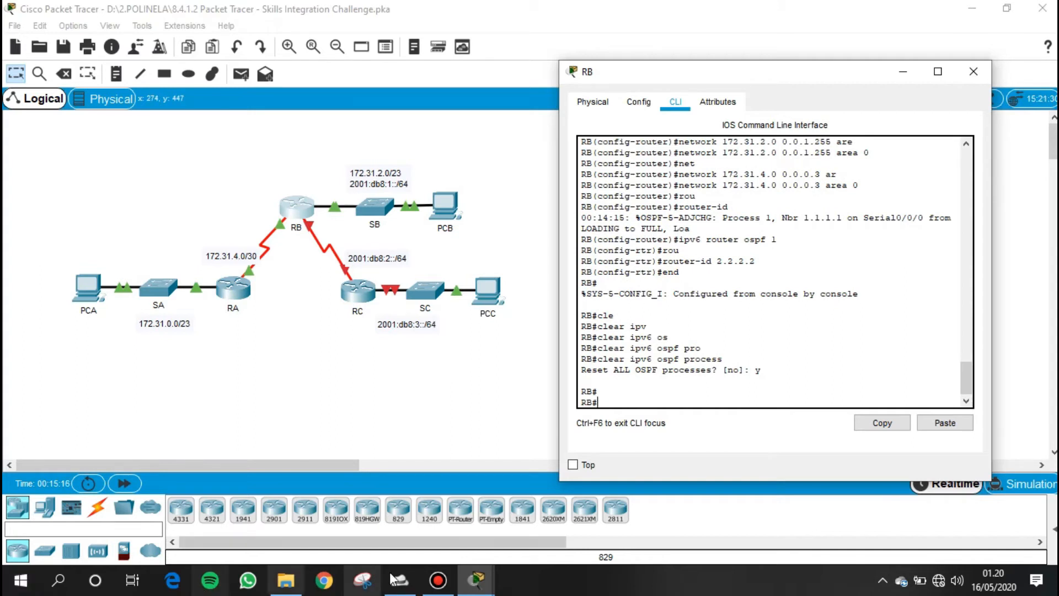
- Review the activity's requirements for RC's IPv6 addressing, link-local address and OSPFv3 routing
{"action": "left_click", "coordinate": [476, 579]}
{"action": "left_click", "coordinate": [310, 510]}
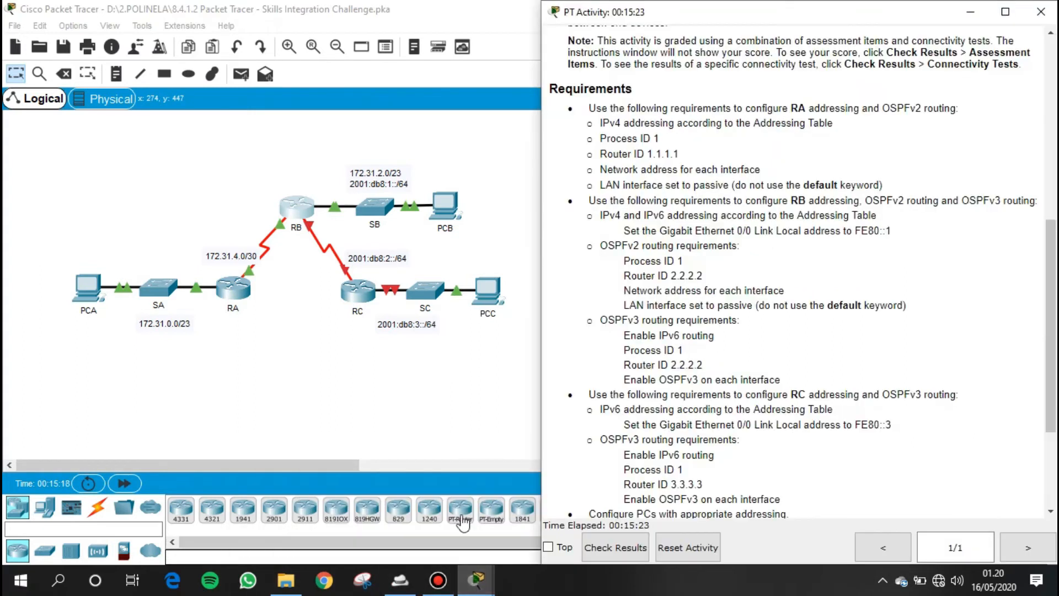
{"action": "scroll", "coordinate": [626, 338], "scroll_direction": "down", "scroll_amount": 2}
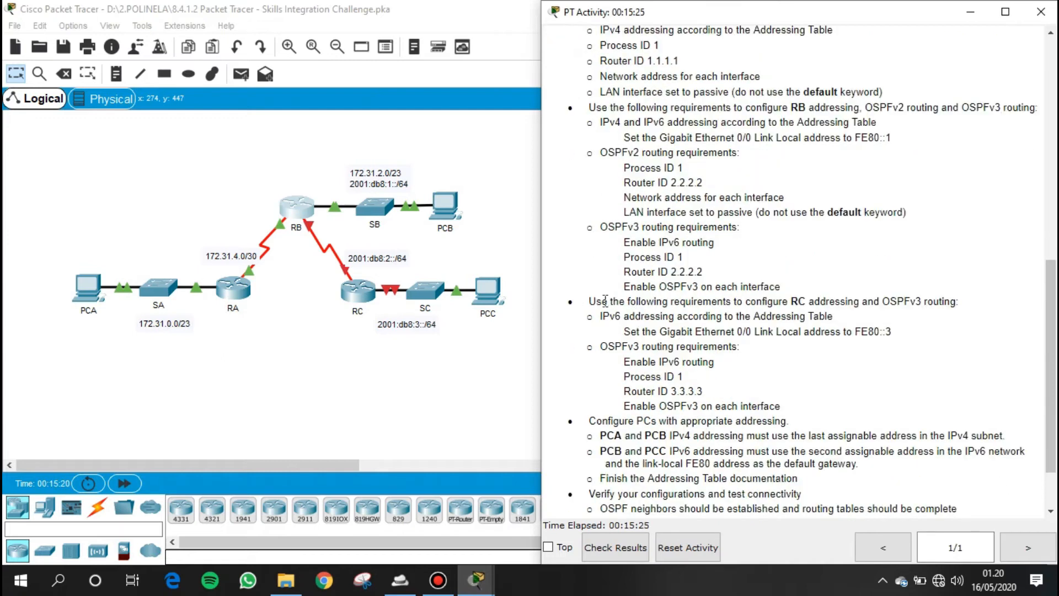
{"action": "left_click_drag", "start_coordinate": [588, 301], "coordinate": [963, 303]}
{"action": "left_click_drag", "start_coordinate": [601, 315], "coordinate": [857, 319]}
{"action": "left_click_drag", "start_coordinate": [626, 331], "coordinate": [892, 332]}
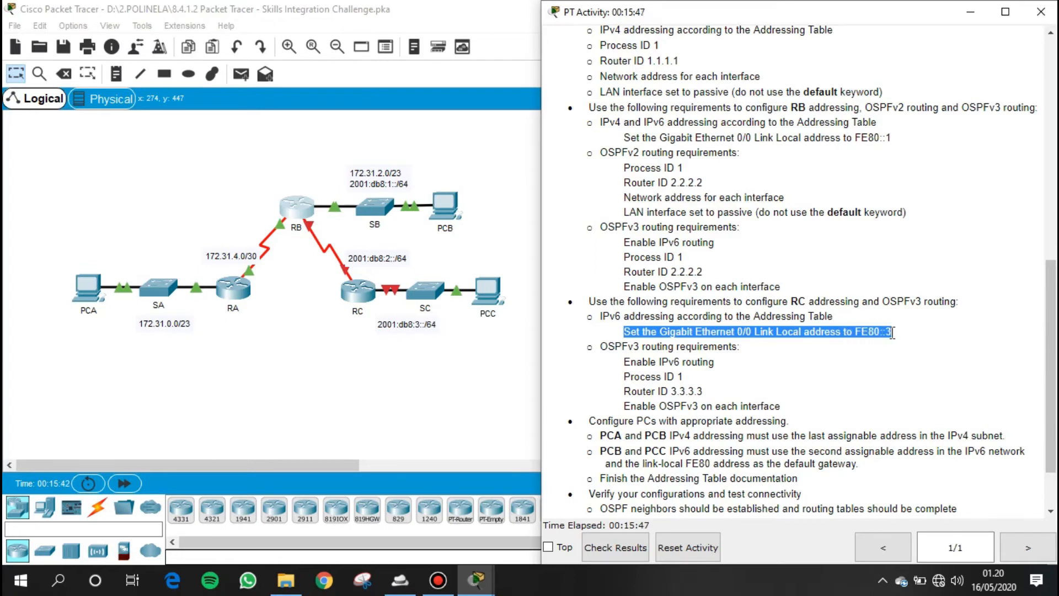
{"action": "left_click_drag", "start_coordinate": [602, 347], "coordinate": [762, 353]}
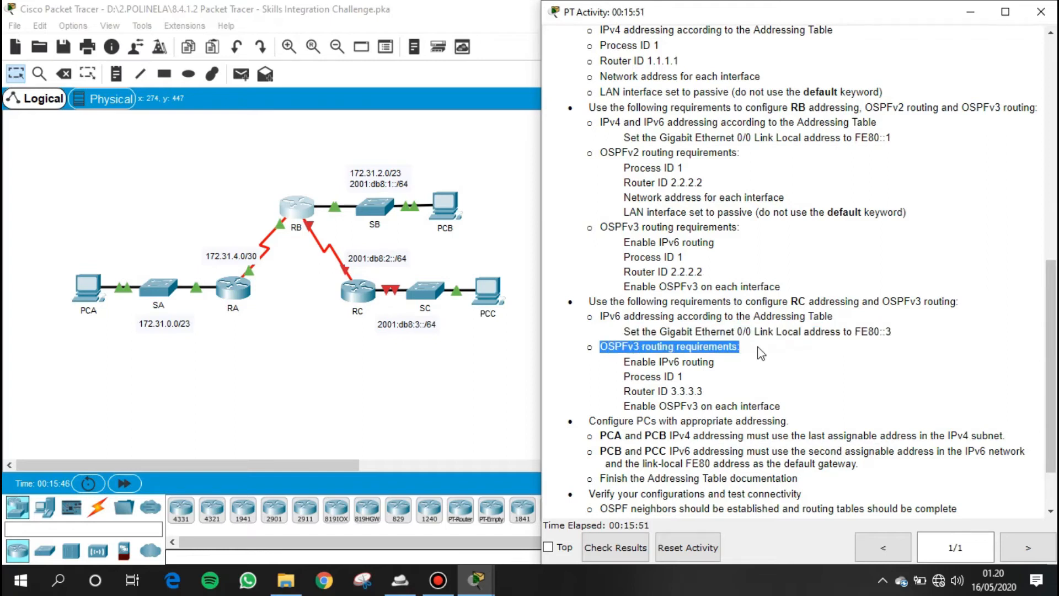
{"action": "left_click_drag", "start_coordinate": [625, 363], "coordinate": [716, 364]}
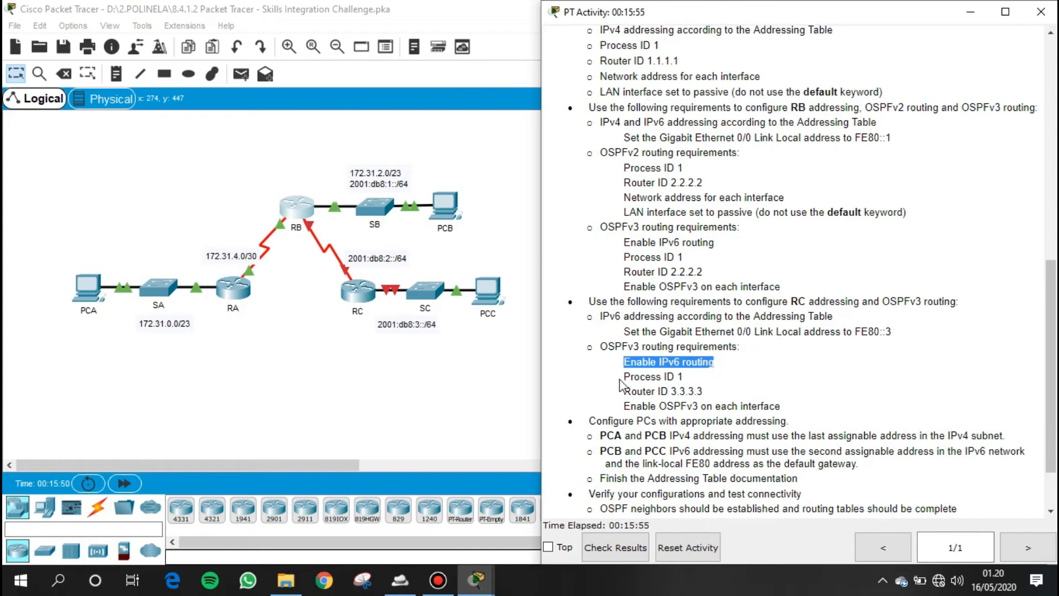
{"action": "left_click_drag", "start_coordinate": [631, 377], "coordinate": [703, 378]}
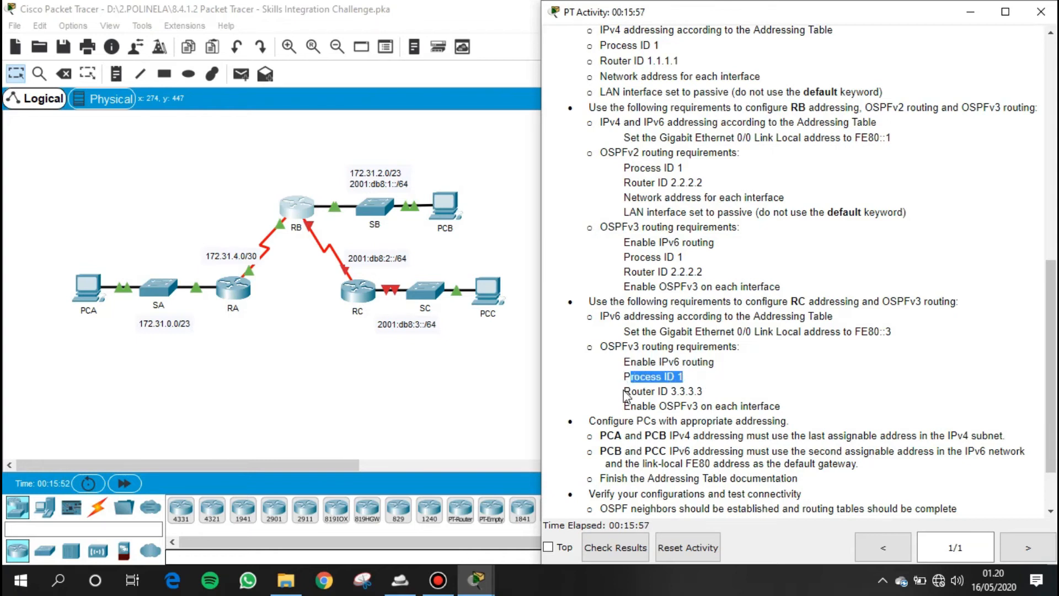
{"action": "left_click_drag", "start_coordinate": [624, 392], "coordinate": [720, 406]}
{"action": "left_click_drag", "start_coordinate": [629, 410], "coordinate": [789, 420]}
{"action": "left_click", "coordinate": [747, 404]}
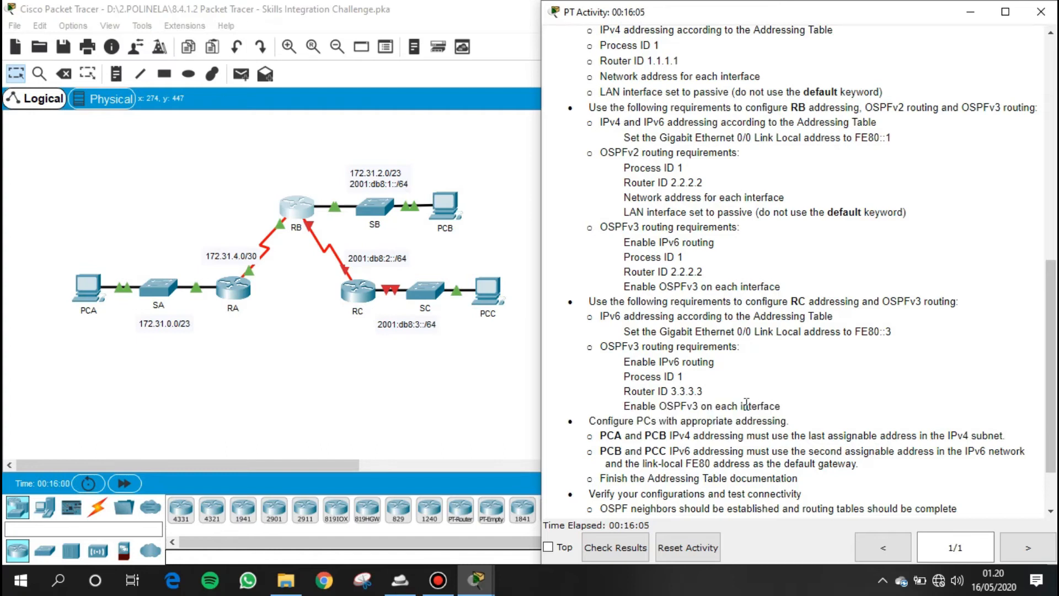
- Open router RC's command line and enter global configuration mode
{"action": "left_click", "coordinate": [312, 392]}
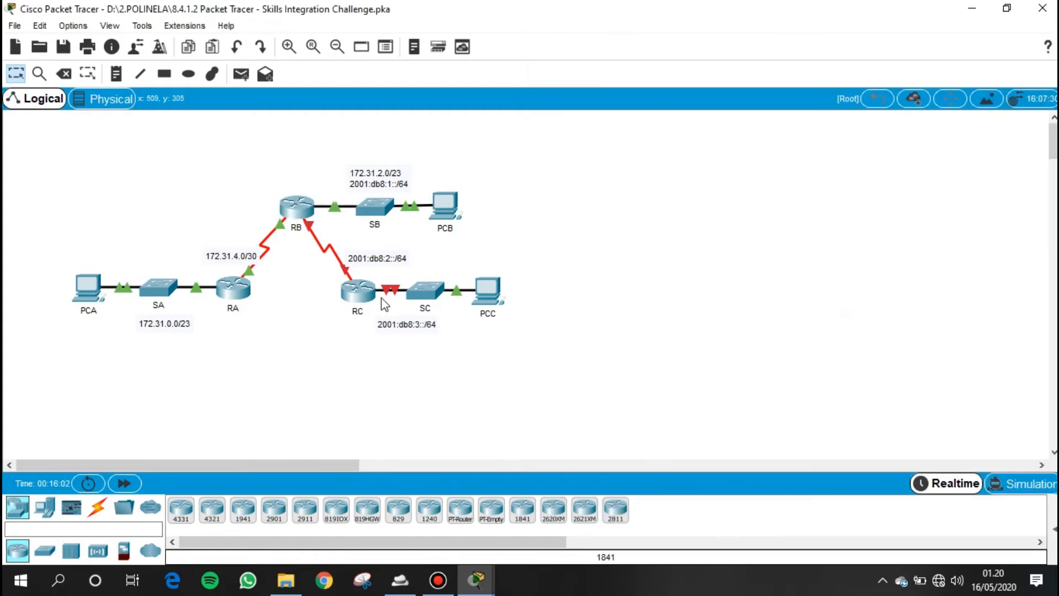
{"action": "left_click", "coordinate": [352, 293]}
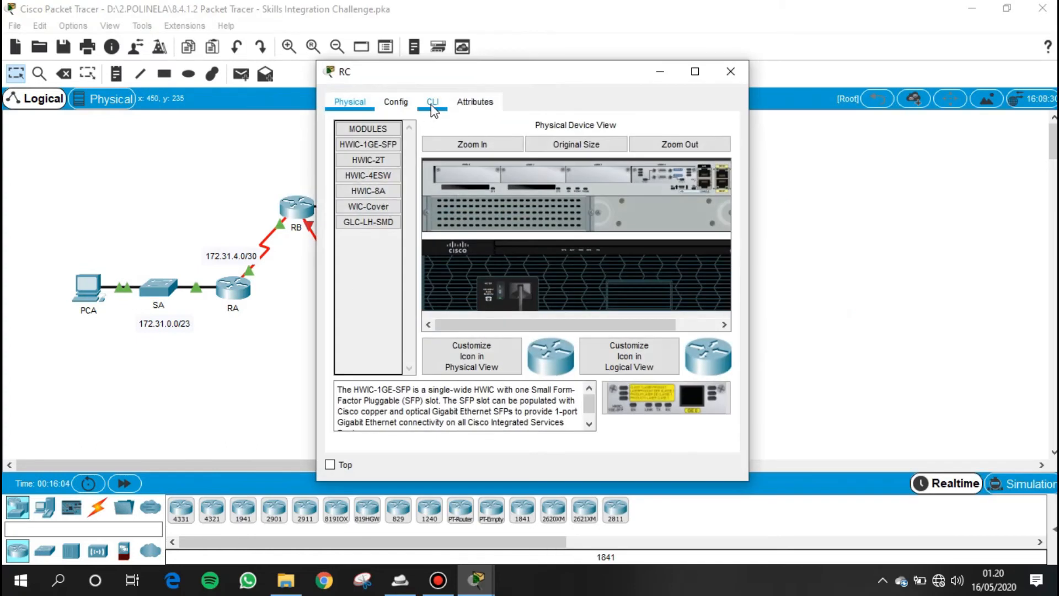
{"action": "left_click", "coordinate": [433, 105]}
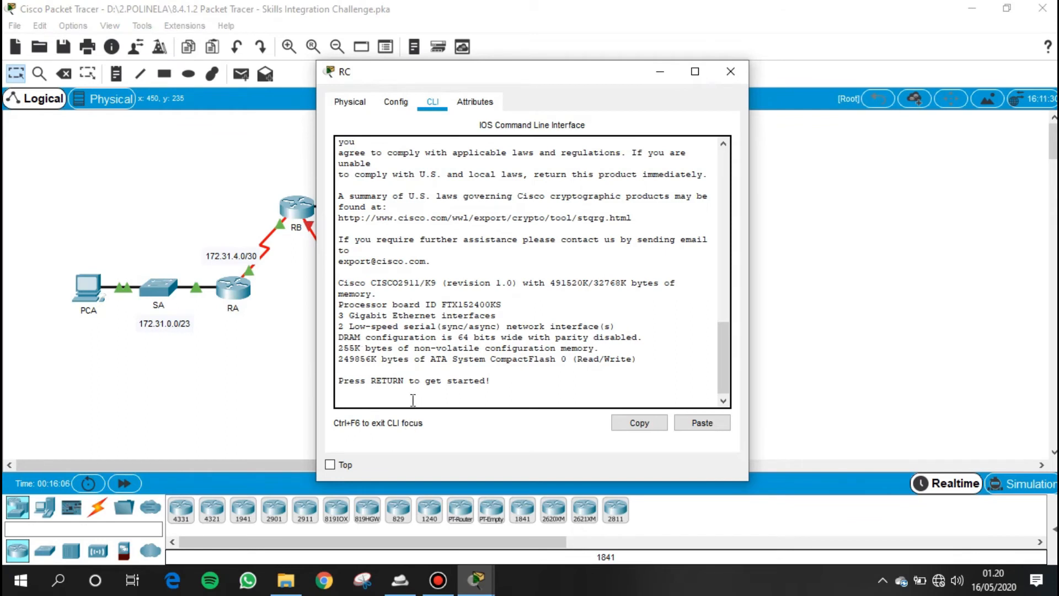
{"action": "key", "text": "Return"}
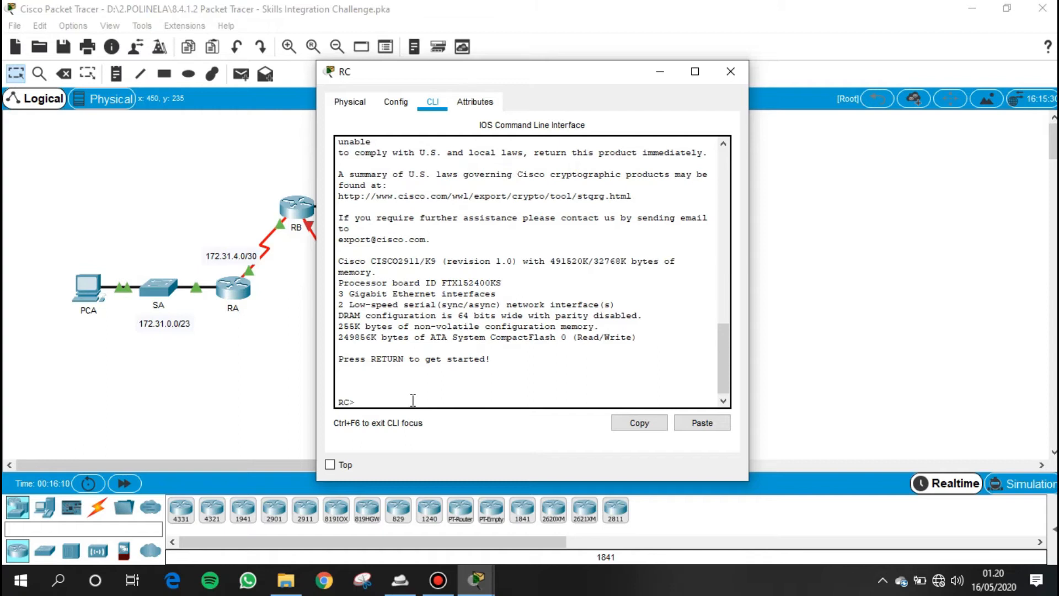
{"action": "type", "text": "en"}
{"action": "key", "text": "Tab"}
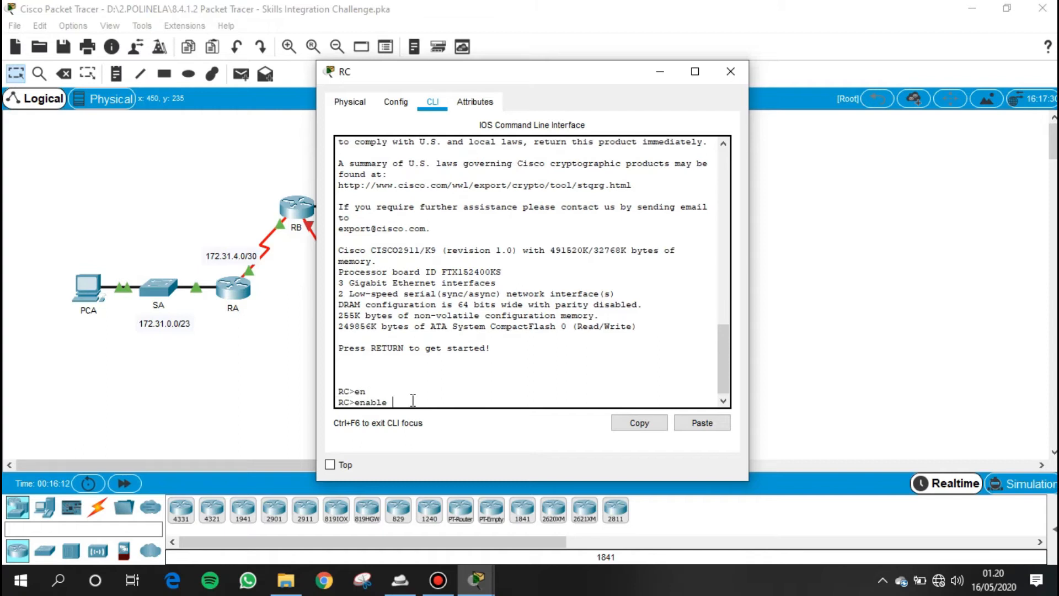
{"action": "key", "text": "Return"}
{"action": "type", "text": "conf terminal"}
{"action": "key", "text": "Tab"}
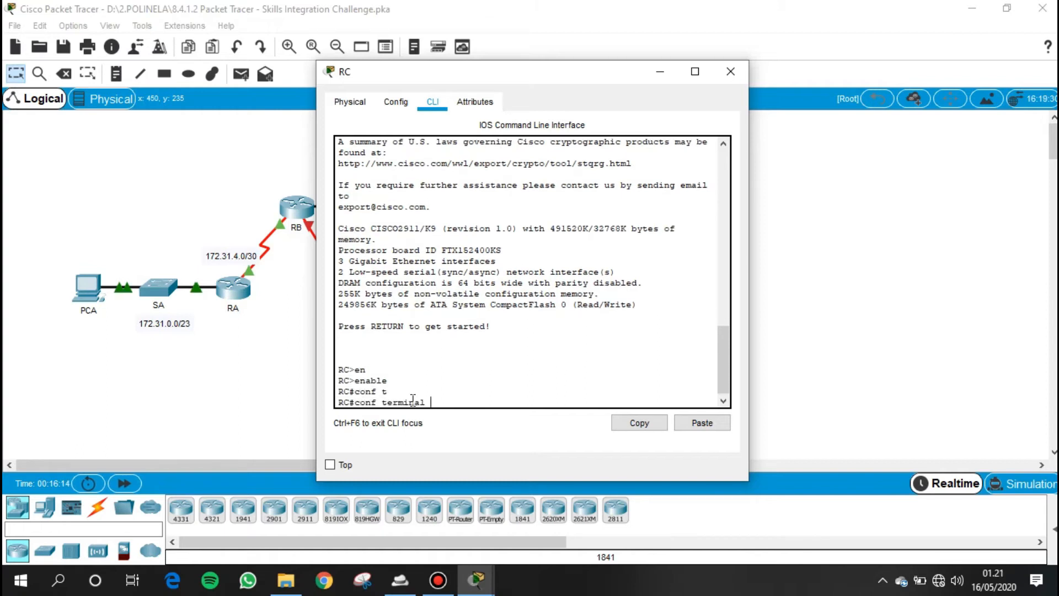
{"action": "key", "text": "Return"}
- Enable IPv6 unicast routing on RC
{"action": "key", "text": "Return"}
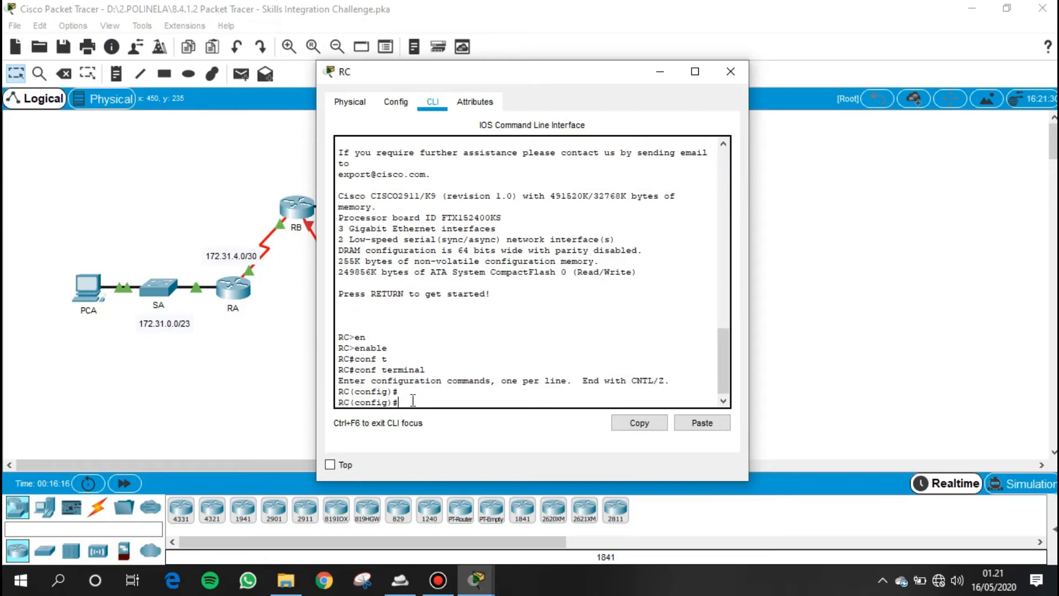
{"action": "type", "text": "ipv"}
{"action": "key", "text": "Tab"}
{"action": "type", "text": "un"}
{"action": "key", "text": "Tab"}
{"action": "key", "text": "Return"}
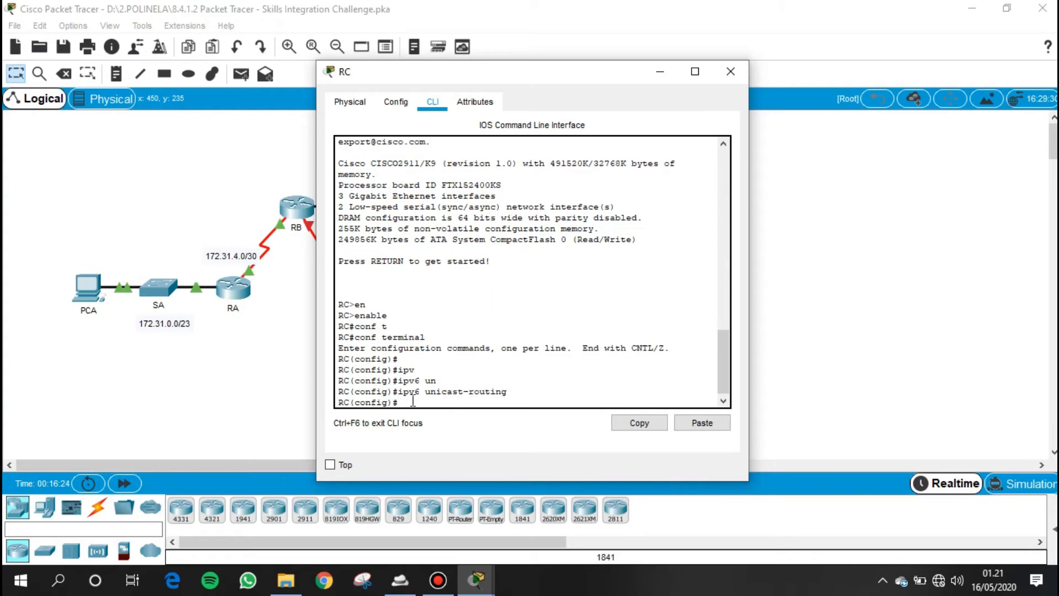
- Assign the IPv6 address 2001:DB8:3::1/64 to RC's GigabitEthernet 0/0 interface
{"action": "type", "text": "int g0/0"}
{"action": "key", "text": "Return"}
{"action": "type", "text": "ipv"}
{"action": "key", "text": "Tab"}
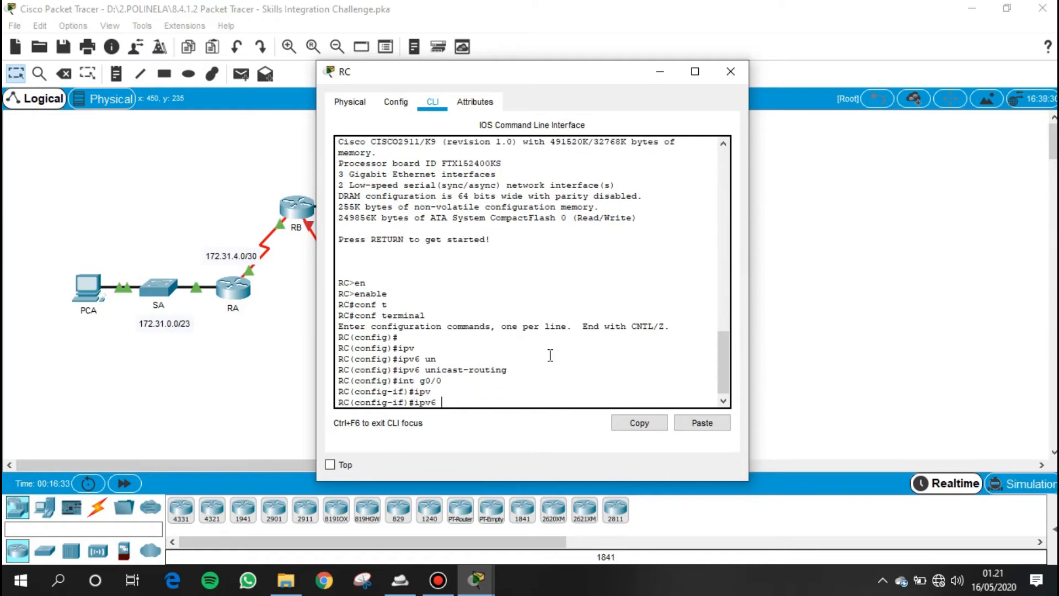
{"action": "type", "text": "ad"}
{"action": "key", "text": "Tab"}
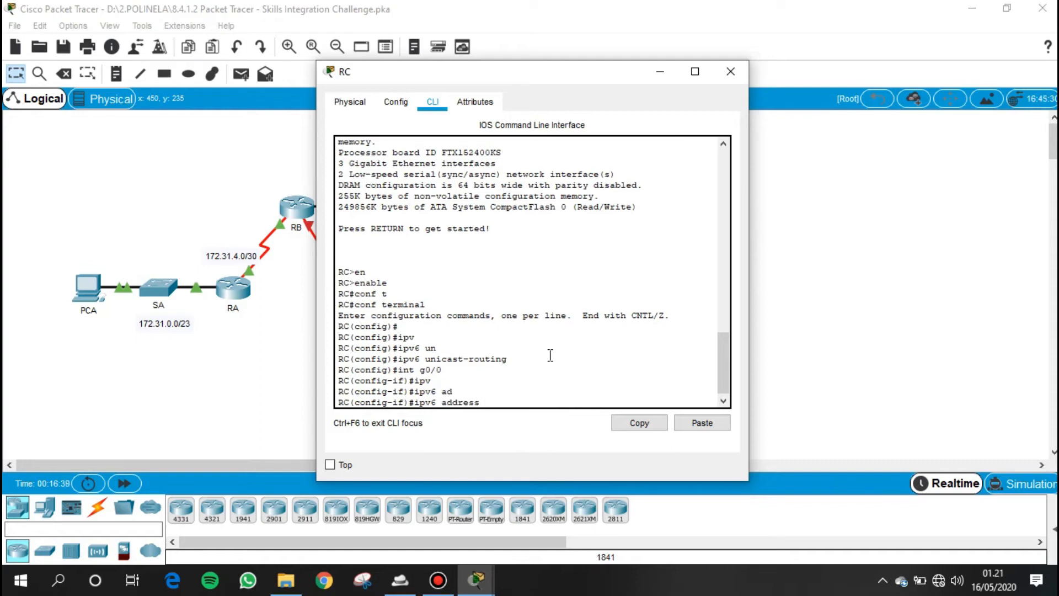
{"action": "type", "text": "2001:DB8"}
{"action": "key", "text": "BackSpace"}
{"action": "type", "text": ":3::1/64"}
{"action": "key", "text": "Return"}
- Assign FE80::3 as the link-local IPv6 address of RC's GigabitEthernet 0/0 interface
{"action": "type", "text": "ipv"}
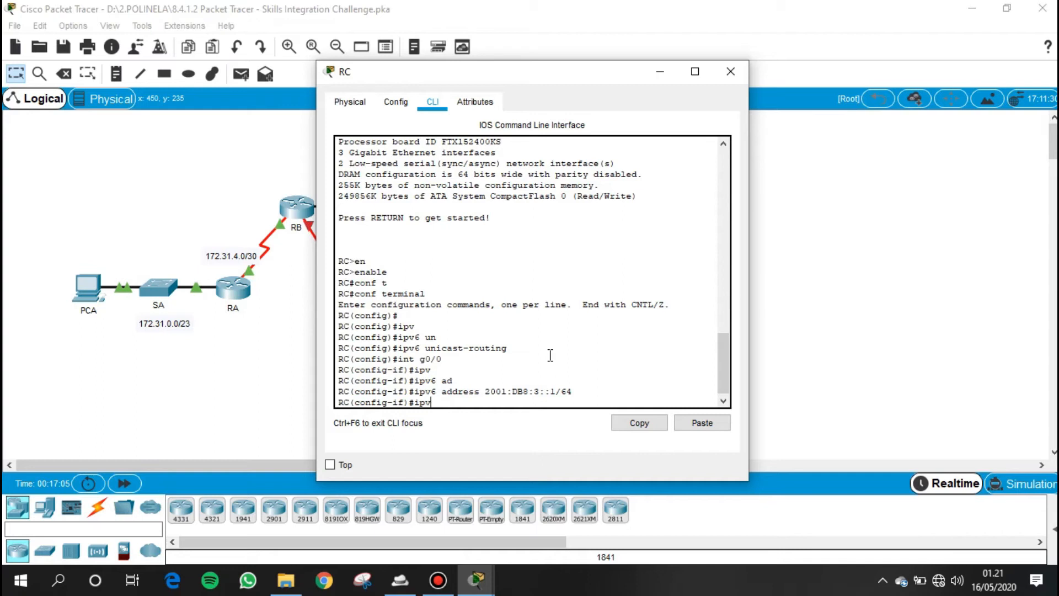
{"action": "key", "text": "Tab"}
{"action": "type", "text": "ad"}
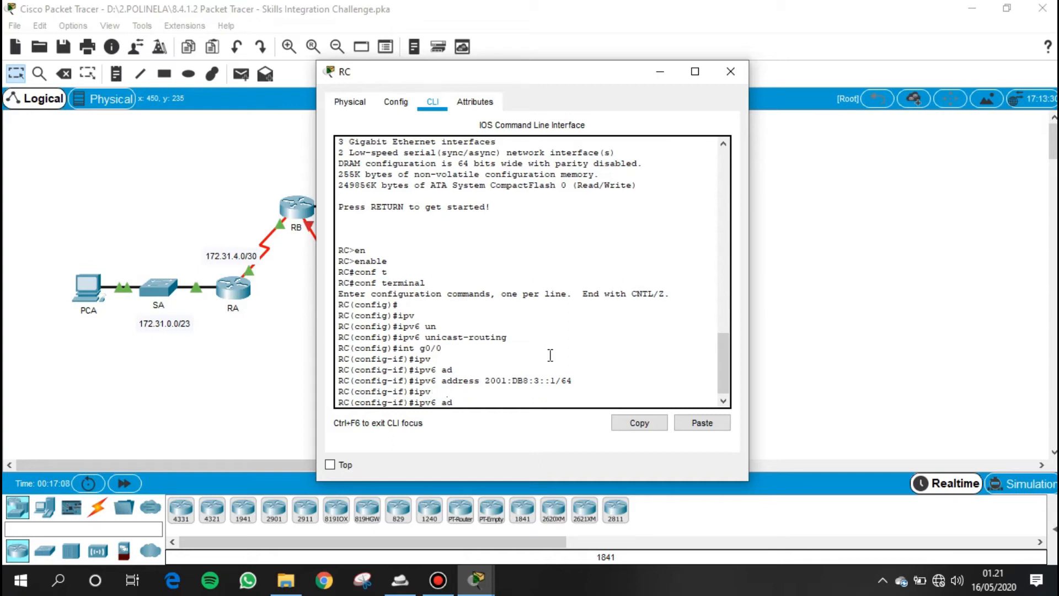
{"action": "key", "text": "Tab"}
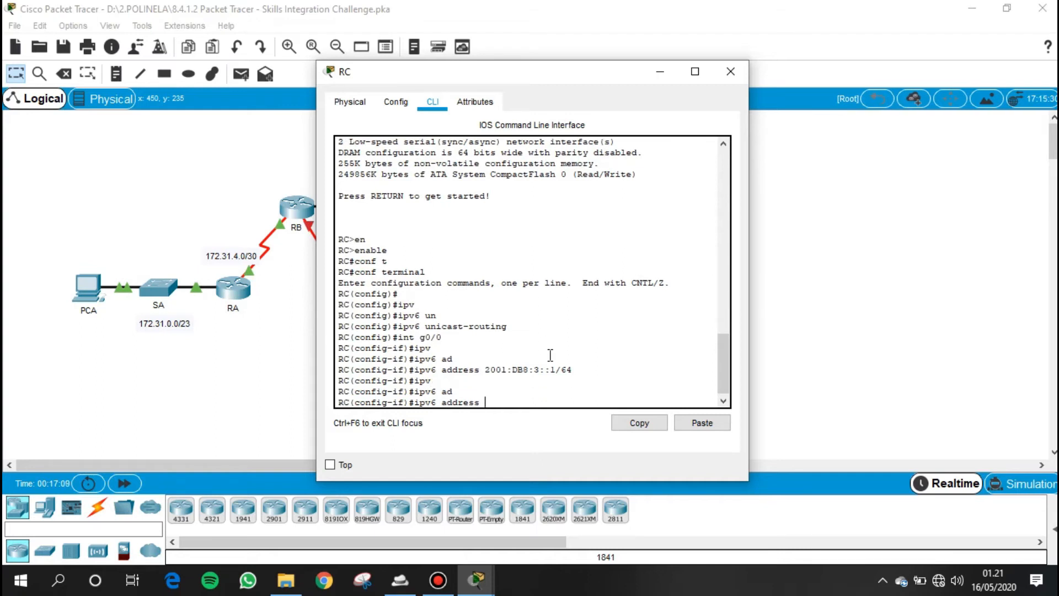
{"action": "type", "text": "FE80::3 lin"}
{"action": "key", "text": "Tab"}
{"action": "key", "text": "Return"}
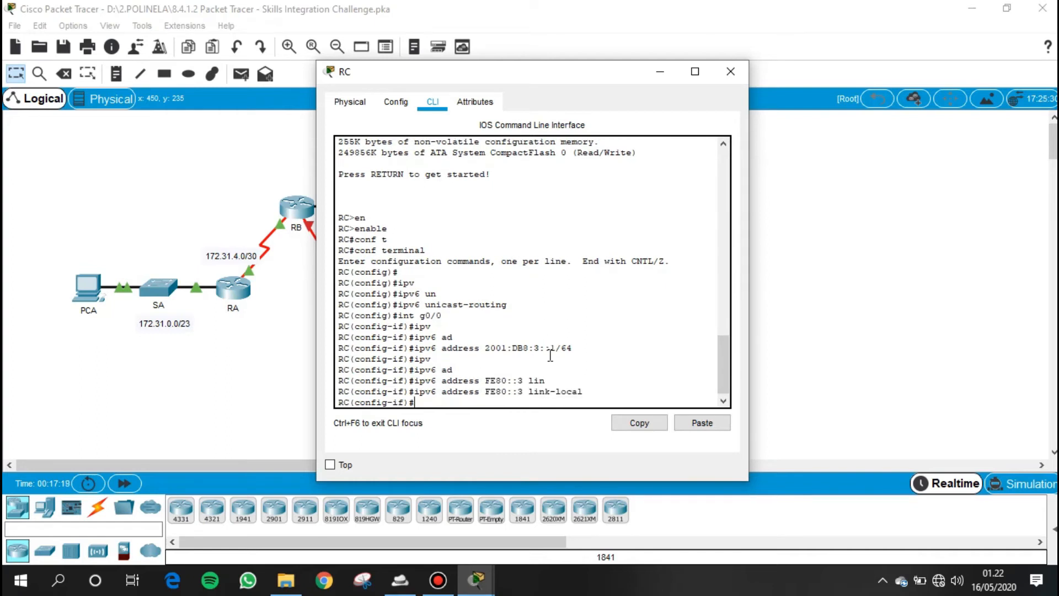
- Enable OSPFv3 process 1 in area 0 on RC's GigabitEthernet 0/0 interface
{"action": "type", "text": "ipv"}
{"action": "key", "text": "Tab"}
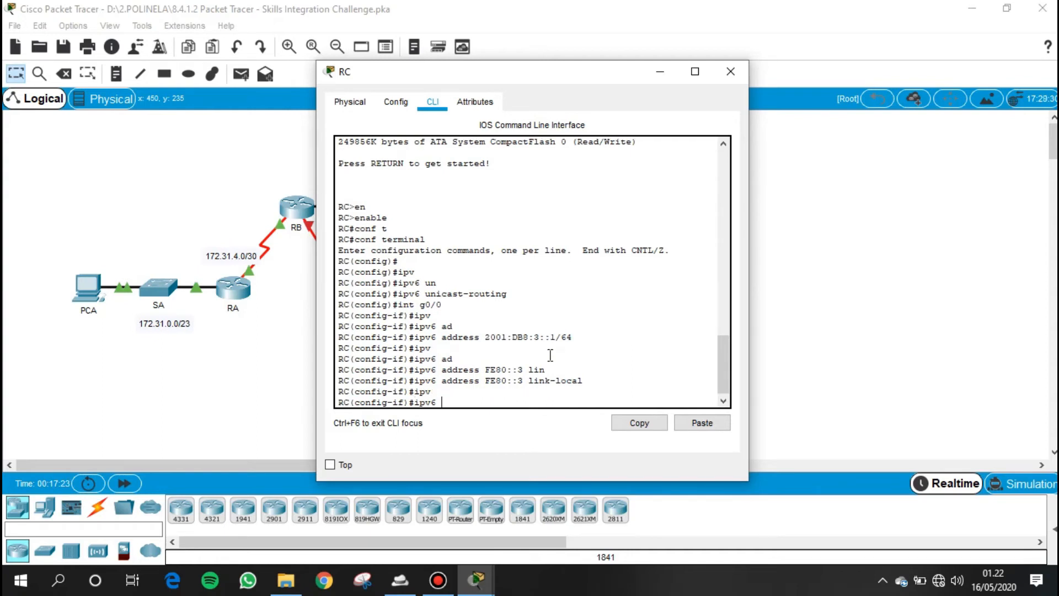
{"action": "type", "text": "os"}
{"action": "key", "text": "Tab"}
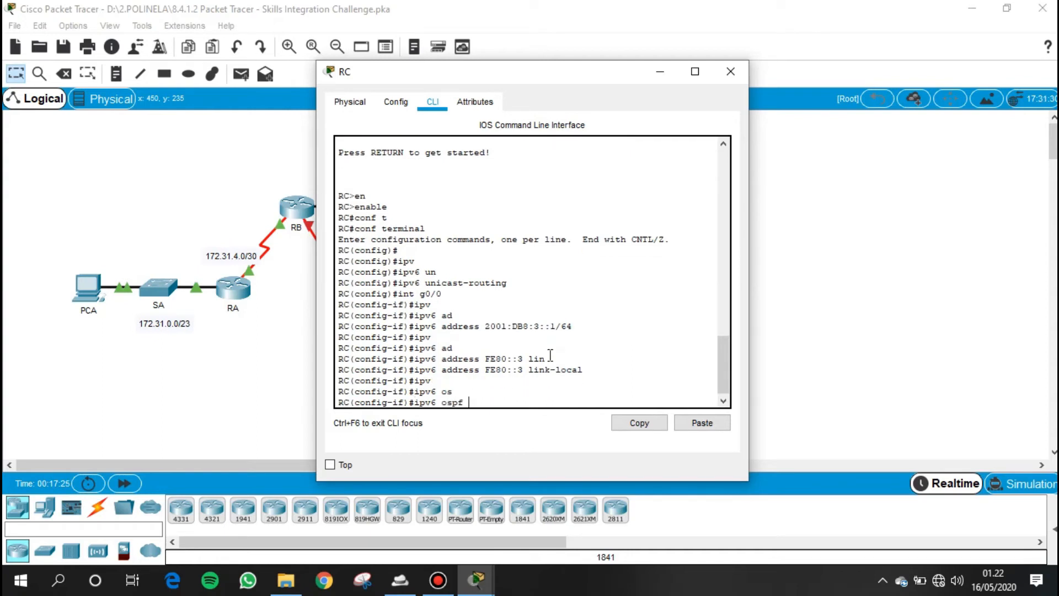
{"action": "type", "text": "1 are"}
{"action": "key", "text": "Tab"}
{"action": "type", "text": "0"}
{"action": "key", "text": "Return"}
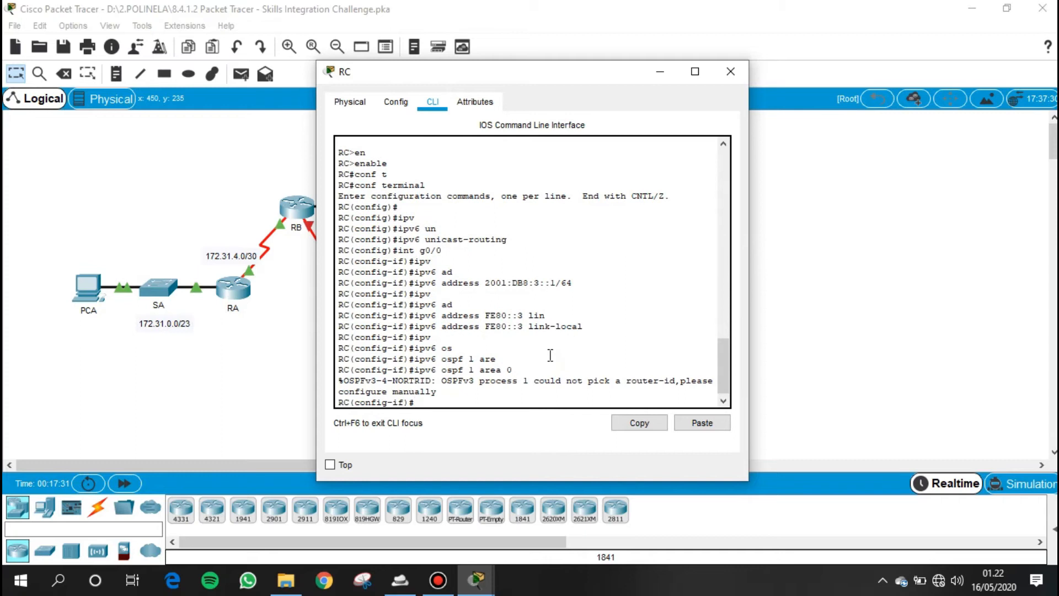
{"action": "key", "text": "Return"}
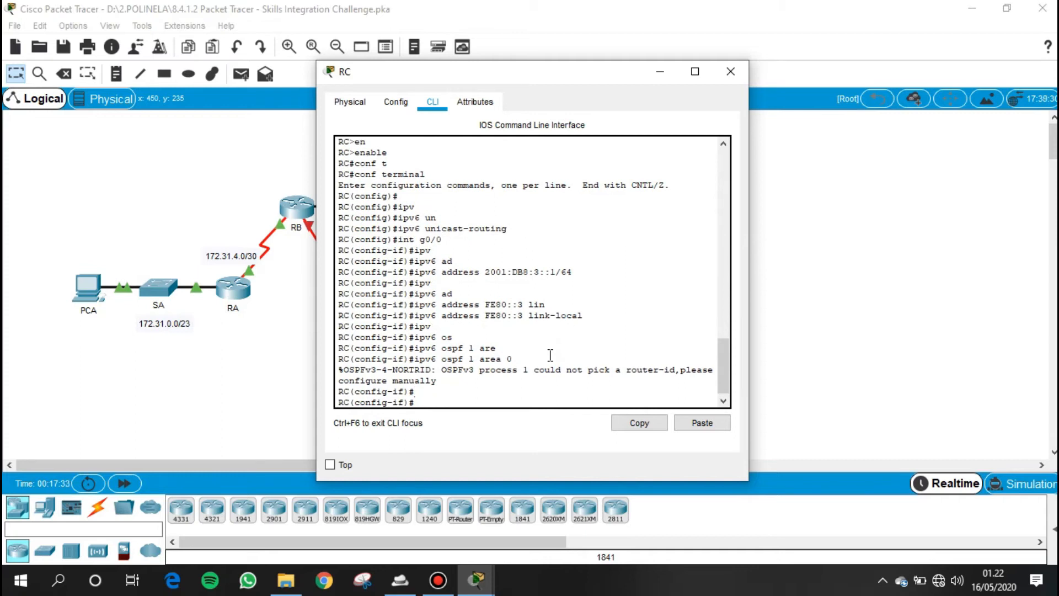
- Bring up RC's GigabitEthernet 0/0 interface with the no shutdown command
{"action": "type", "text": "no shu"}
{"action": "key", "text": "Tab"}
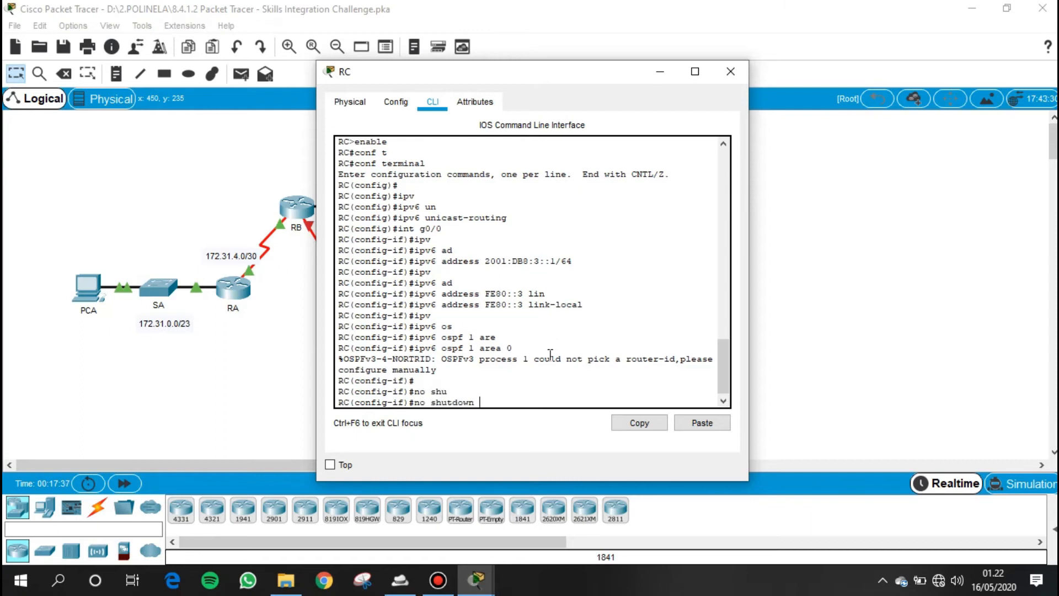
{"action": "key", "text": "Return"}
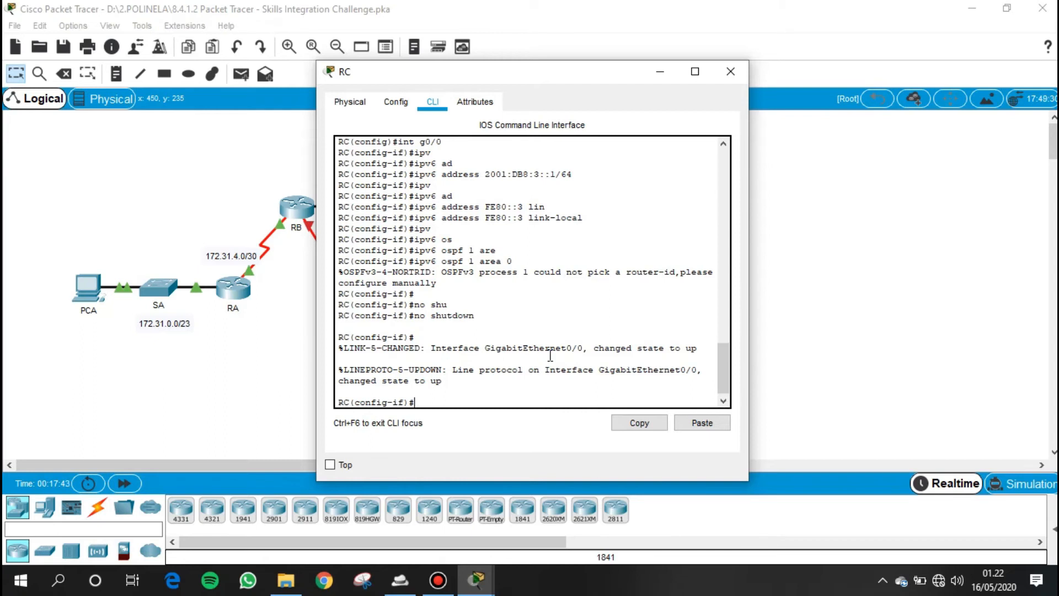
- Remove the IPv4 address from RC's Serial 0/0/0 interface with the no ip address command
{"action": "type", "text": "int s0/0/0"}
{"action": "key", "text": "Return"}
{"action": "type", "text": "no ip"}
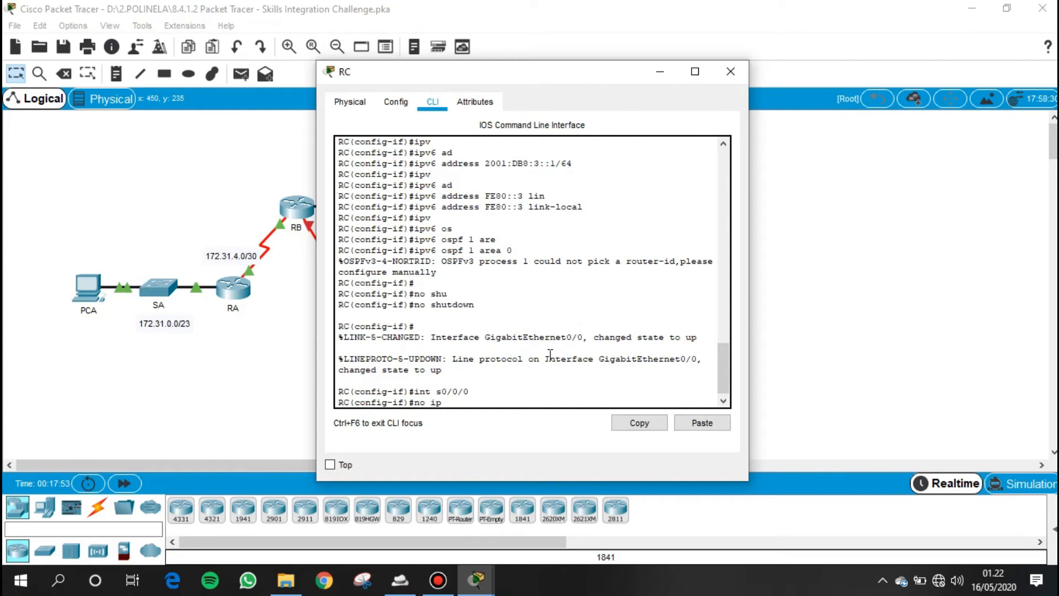
{"action": "type", "text": " ad"}
{"action": "key", "text": "Tab"}
{"action": "key", "text": "Return"}
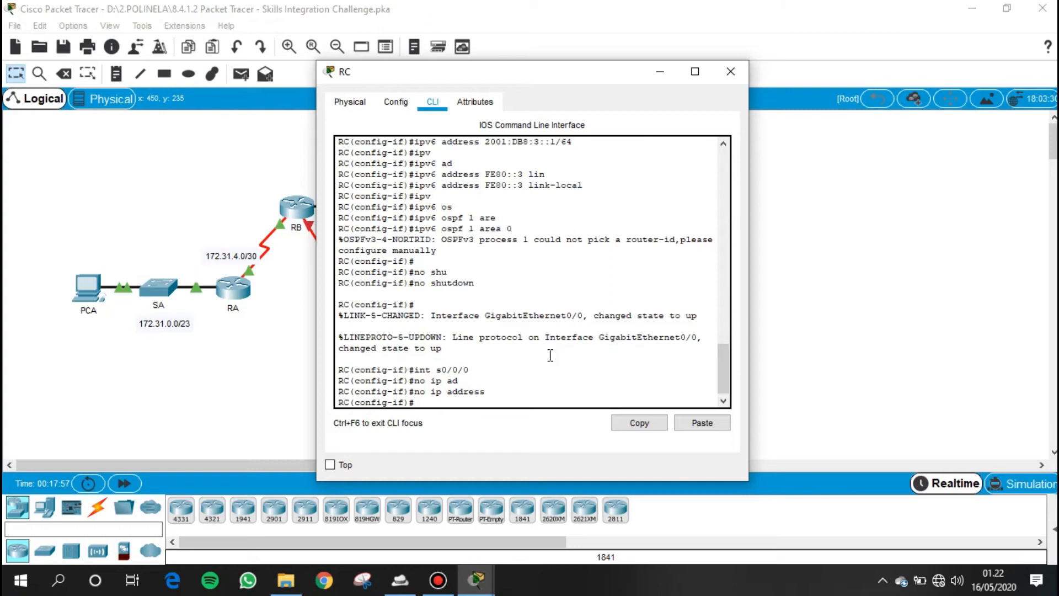
- Assign the IPv6 address 2001:DB8:2::2/64 to RC's Serial 0/0/0 interface
{"action": "type", "text": "ipvs"}
{"action": "key", "text": "BackSpace"}
{"action": "key", "text": "Tab"}
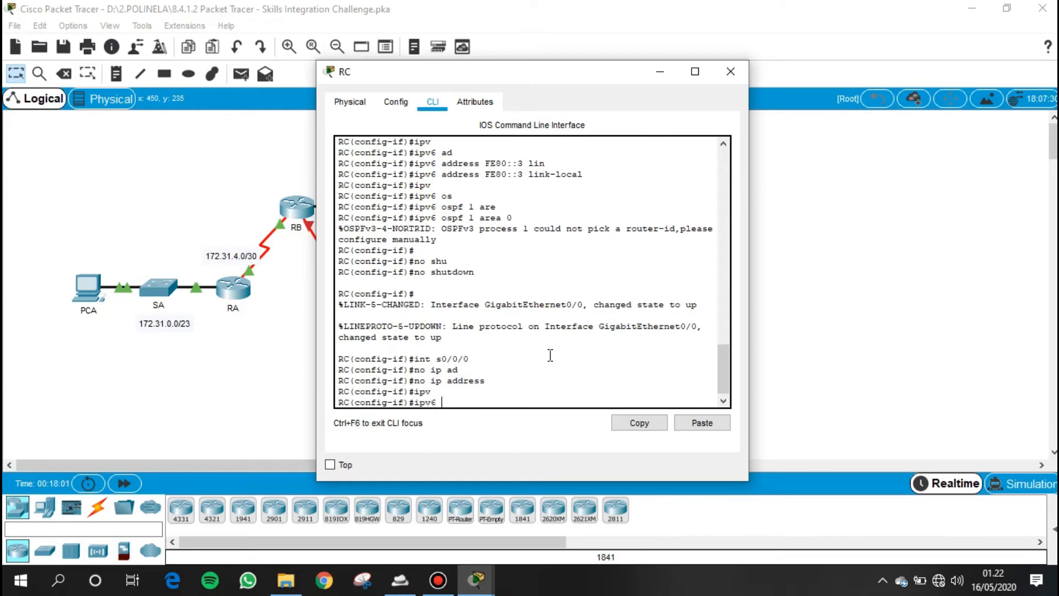
{"action": "type", "text": "ad"}
{"action": "key", "text": "Tab"}
{"action": "type", "text": "2001"}
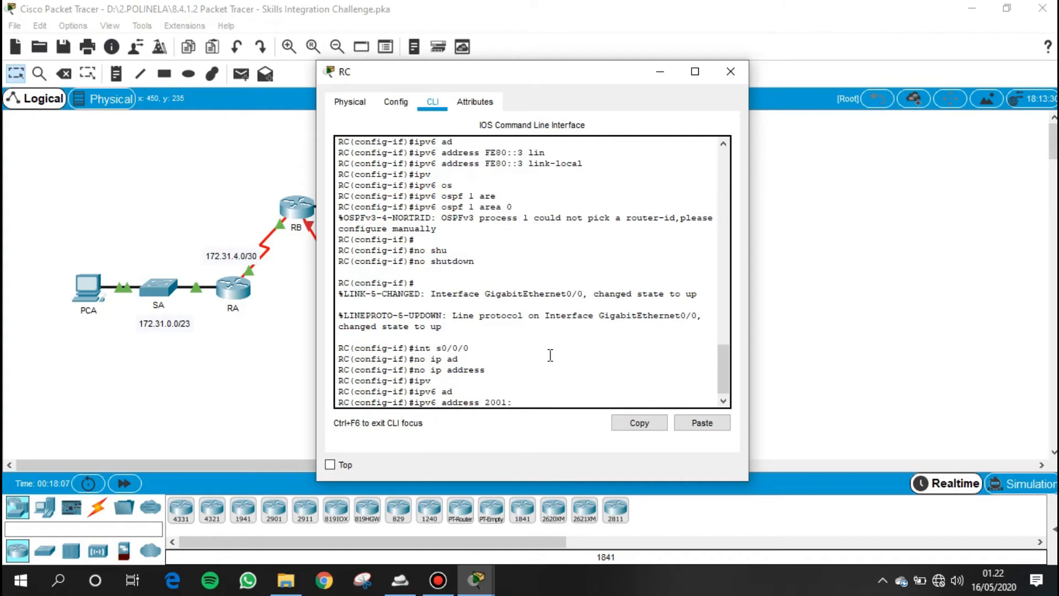
{"action": "type", "text": ":DB8:2::2/64"}
{"action": "key", "text": "Return"}
- Enable OSPFv3 process 1 in area 0 on RC's Serial 0/0/0 interface
{"action": "type", "text": "ipv"}
{"action": "key", "text": "Tab"}
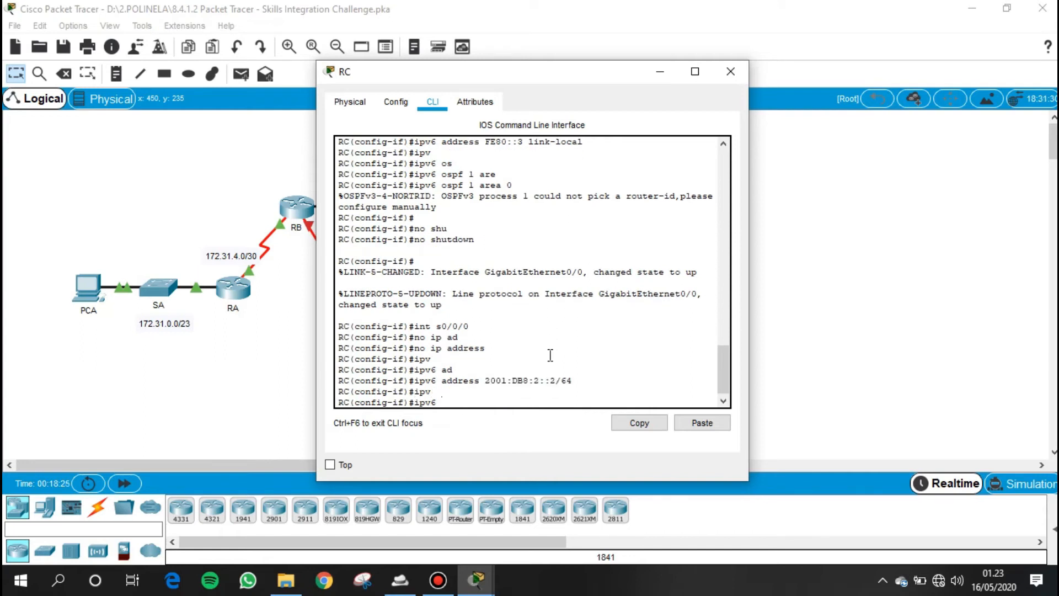
{"action": "type", "text": "os"}
{"action": "key", "text": "Tab"}
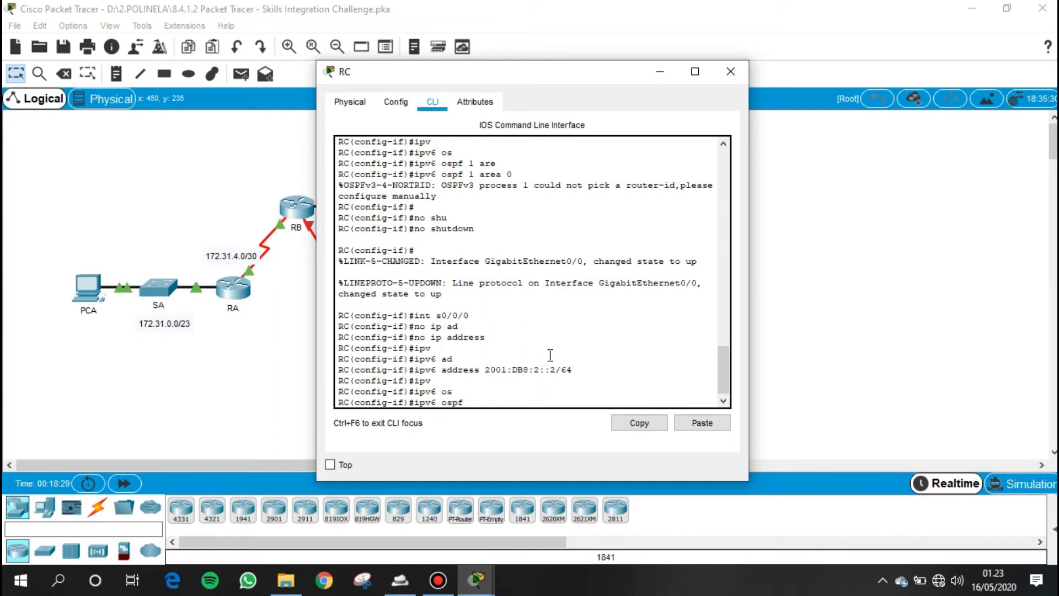
{"action": "type", "text": "1 are"}
{"action": "key", "text": "Tab"}
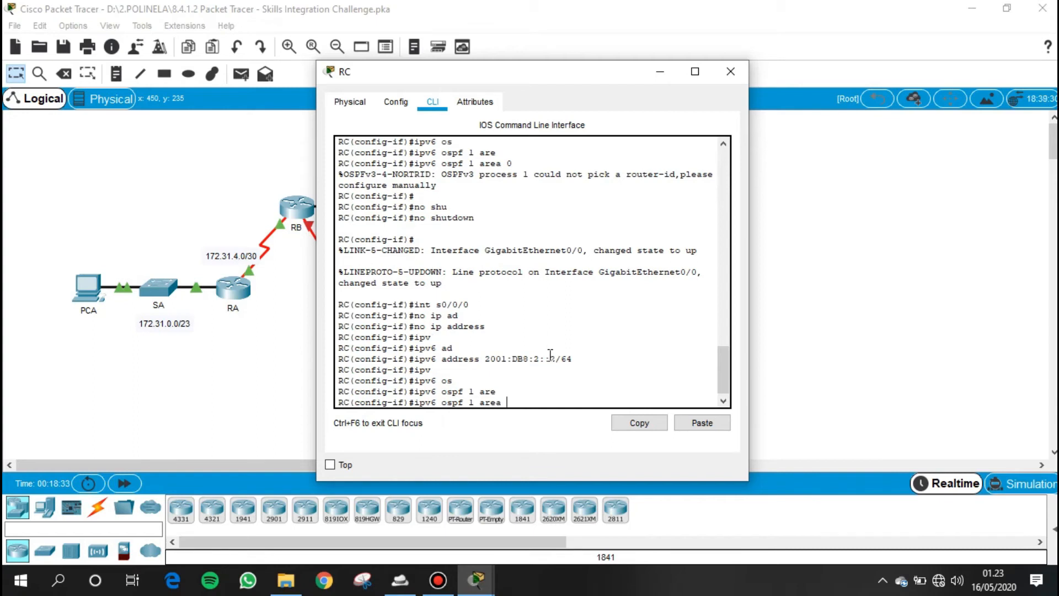
{"action": "type", "text": "0"}
{"action": "key", "text": "Return"}
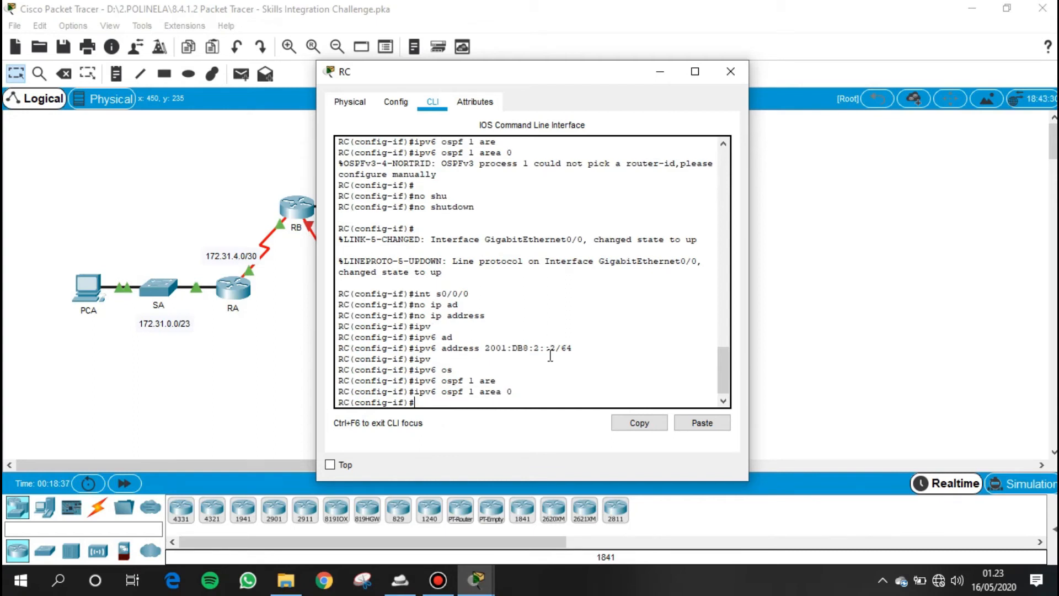
- Bring up RC's Serial 0/0/0 interface with the no shutdown command
{"action": "type", "text": "n"}
{"action": "type", "text": "o shut"}
{"action": "key", "text": "Tab"}
{"action": "key", "text": "Return"}
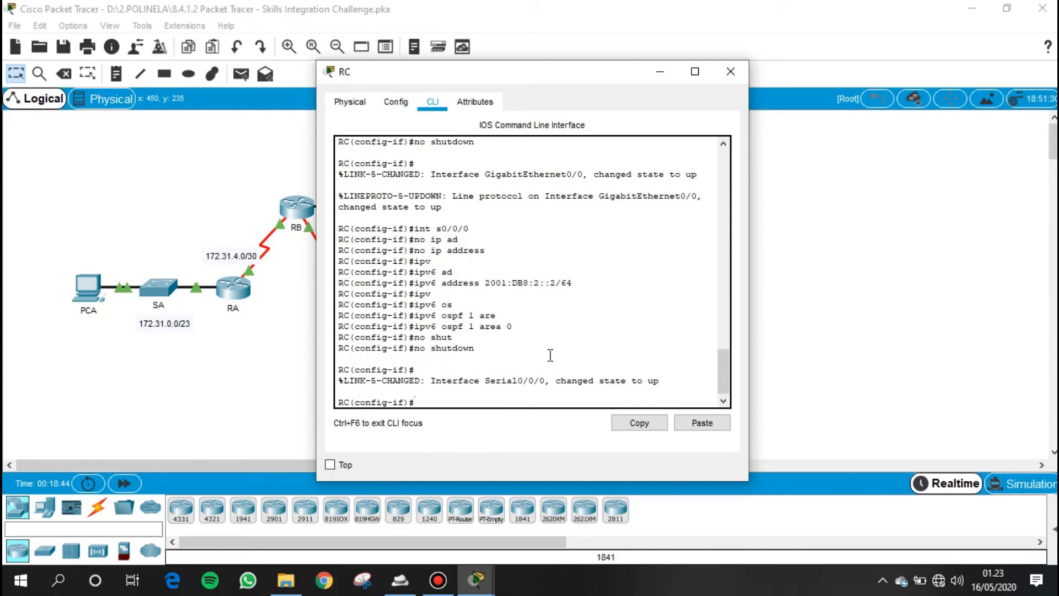
- Set the router ID of RC's OSPFv3 process 1 to 3.3.3.3 and return to privileged EXEC mode
{"action": "type", "text": "ipv"}
{"action": "key", "text": "Tab"}
{"action": "type", "text": "r"}
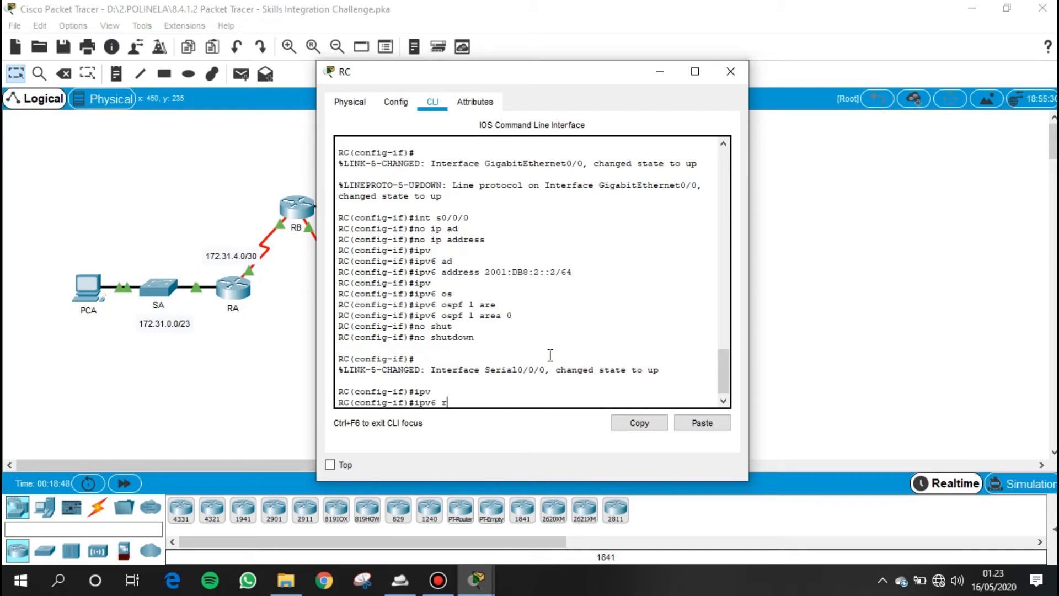
{"action": "type", "text": "outer"}
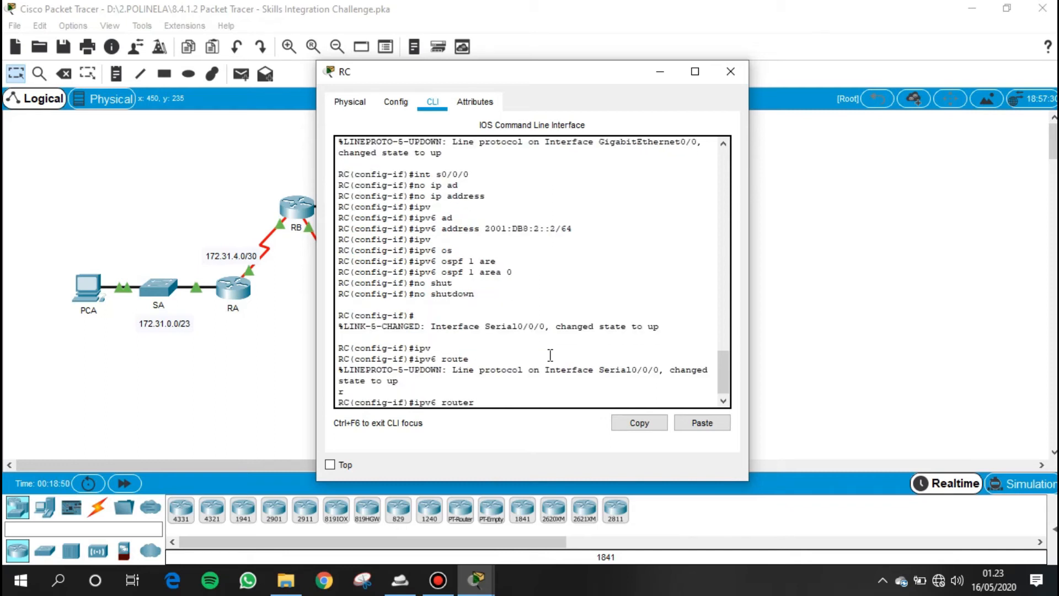
{"action": "type", "text": " eo"}
{"action": "key", "text": "BackSpace"}
{"action": "key", "text": "BackSpace"}
{"action": "type", "text": "o"}
{"action": "key", "text": "Tab"}
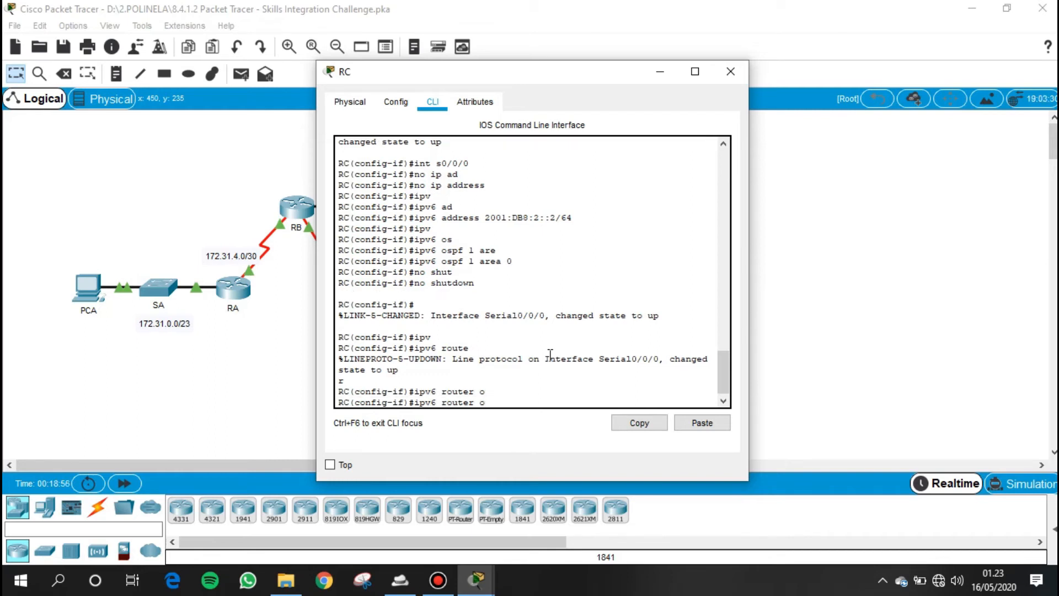
{"action": "type", "text": "s"}
{"action": "key", "text": "Tab"}
{"action": "type", "text": "1"}
{"action": "key", "text": "Return"}
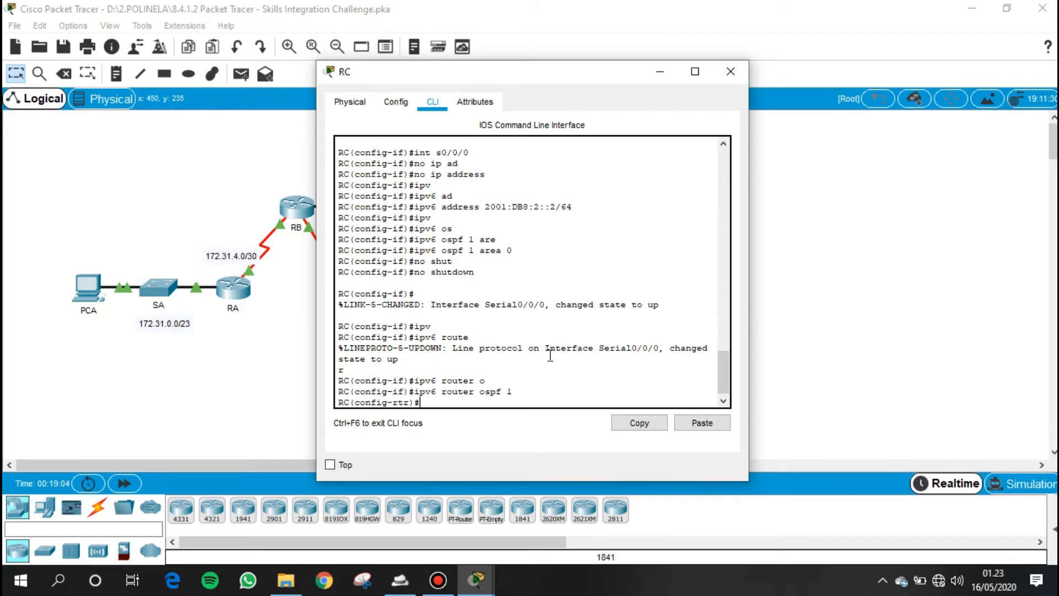
{"action": "type", "text": "rou"}
{"action": "key", "text": "Tab"}
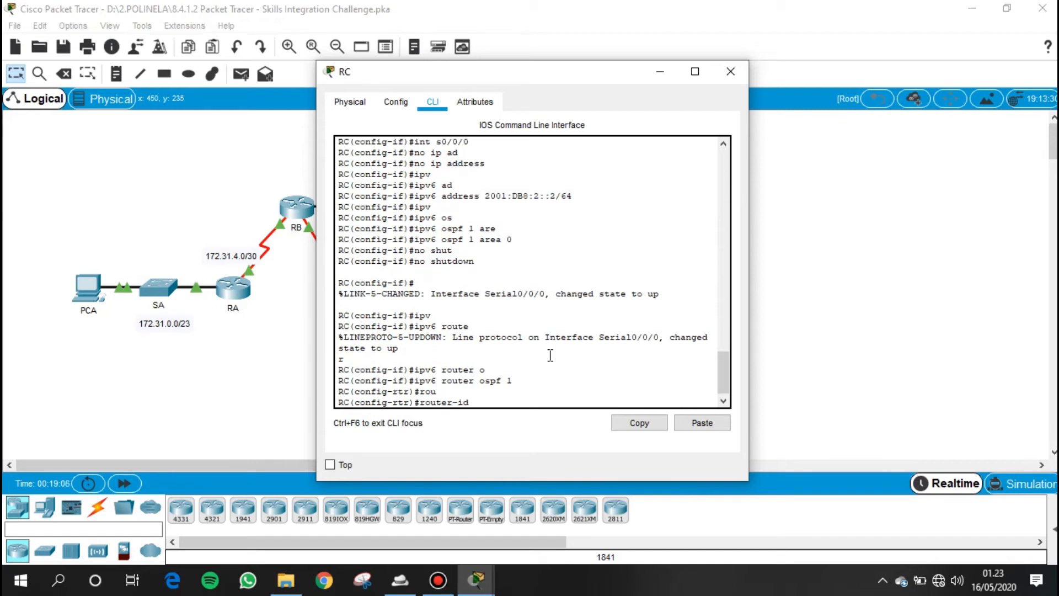
{"action": "type", "text": "3.3.3.3"}
{"action": "key", "text": "Return"}
{"action": "type", "text": "end"}
{"action": "key", "text": "Return"}
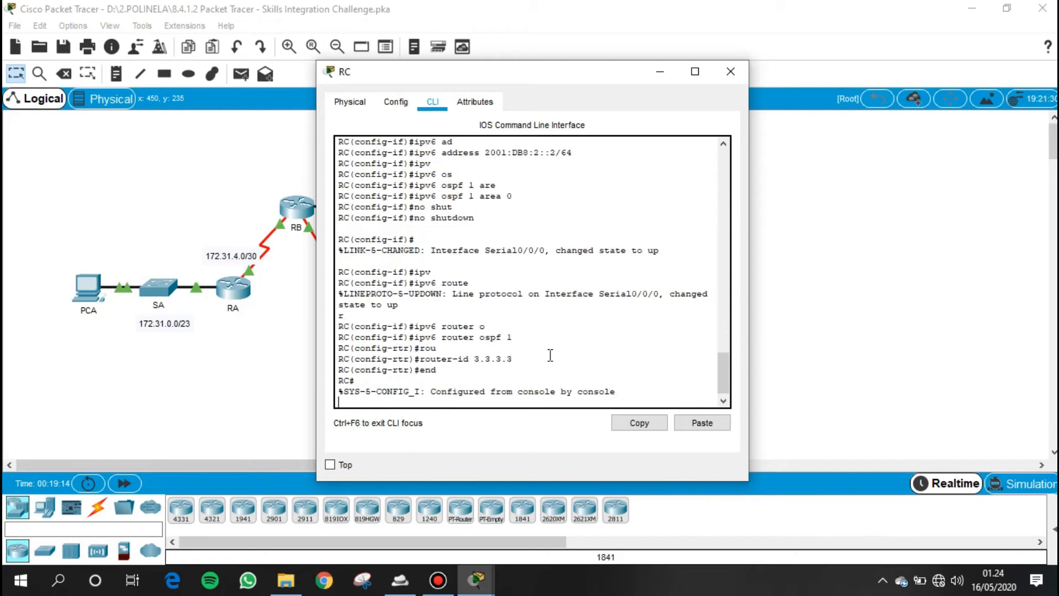
- Reset all of RC's OSPFv3 processes with clear ipv6 ospf process, and put RC's window away
{"action": "type", "text": "cle"}
{"action": "key", "text": "Tab"}
{"action": "type", "text": "ip"}
{"action": "key", "text": "Tab"}
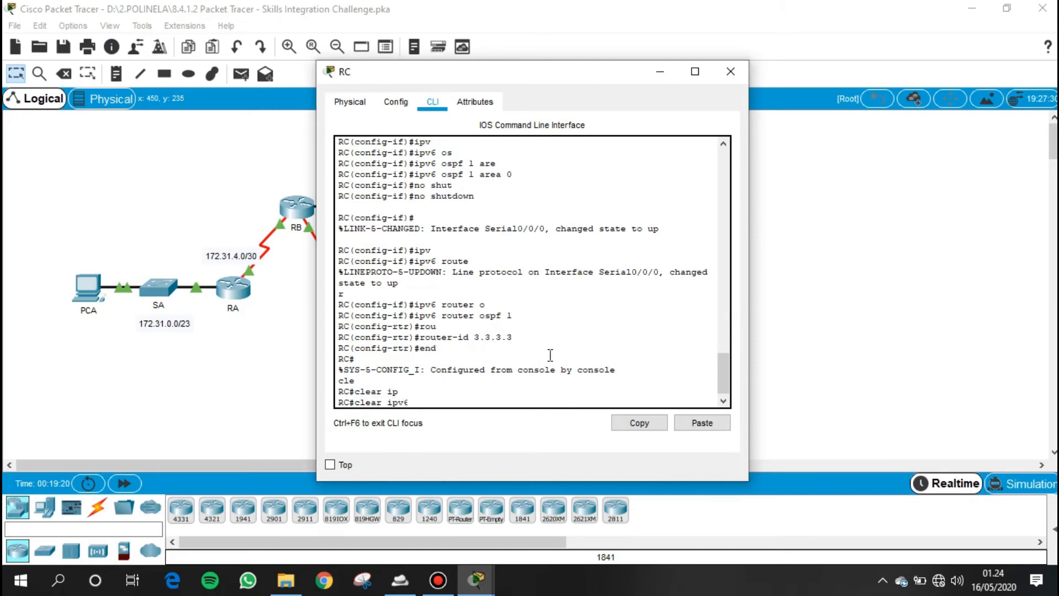
{"action": "type", "text": "os"}
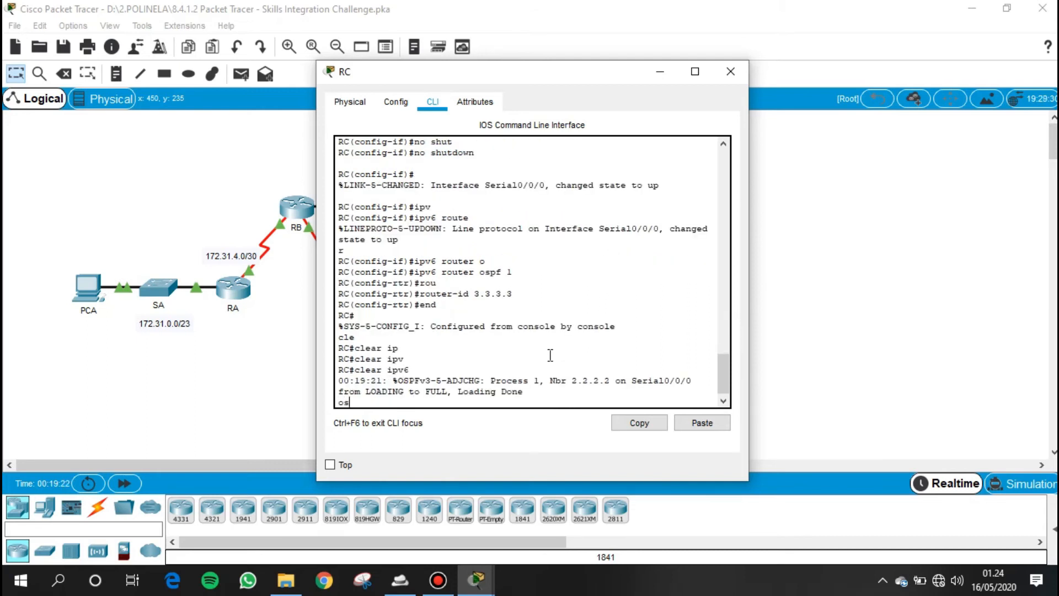
{"action": "key", "text": "Tab"}
{"action": "type", "text": "pro"}
{"action": "key", "text": "Tab"}
{"action": "key", "text": "Return"}
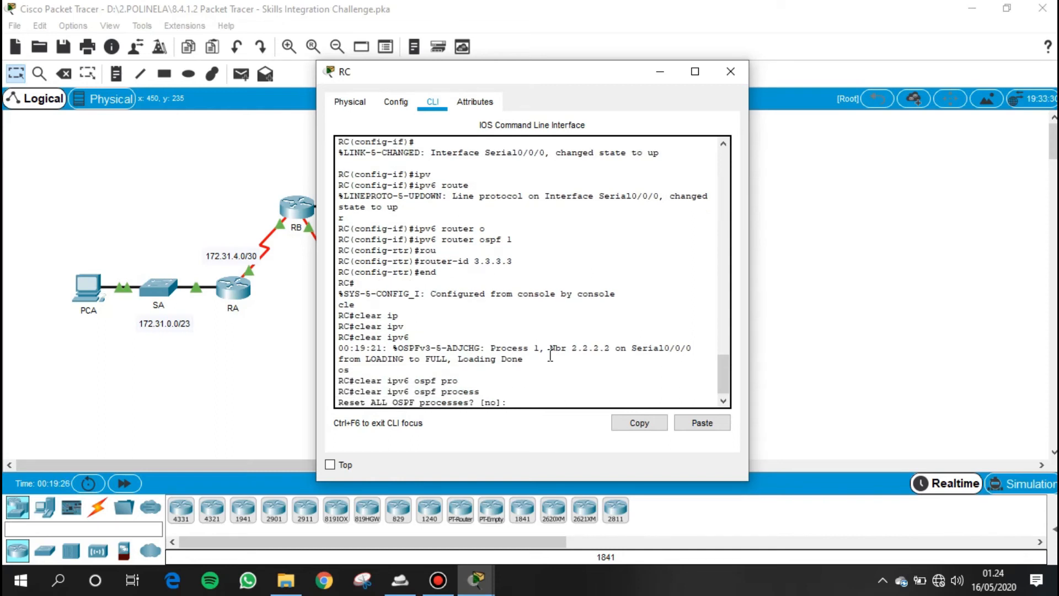
{"action": "type", "text": "y"}
{"action": "key", "text": "Return"}
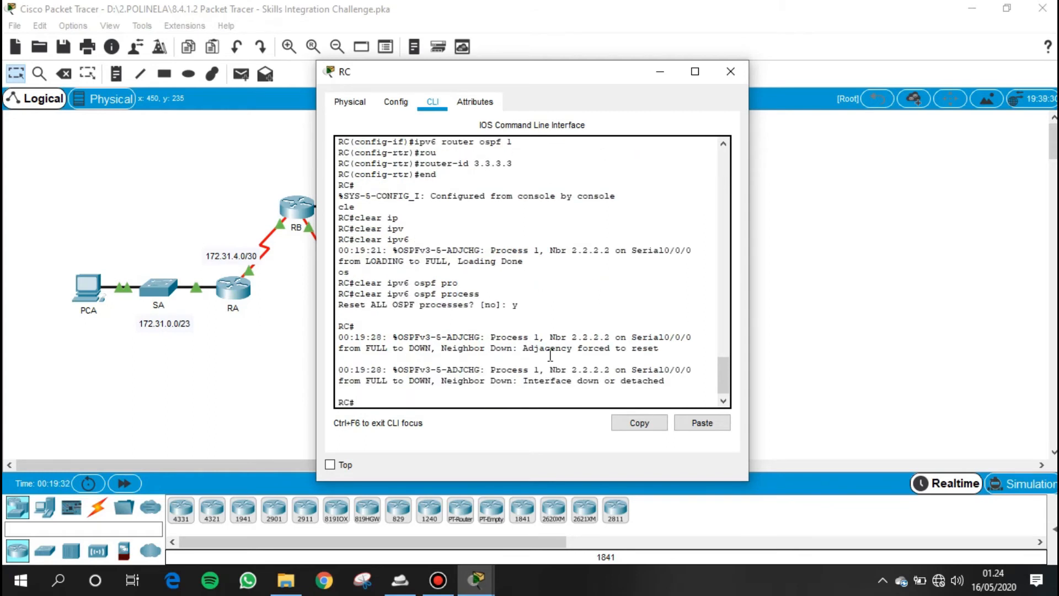
{"action": "left_click", "coordinate": [660, 71]}
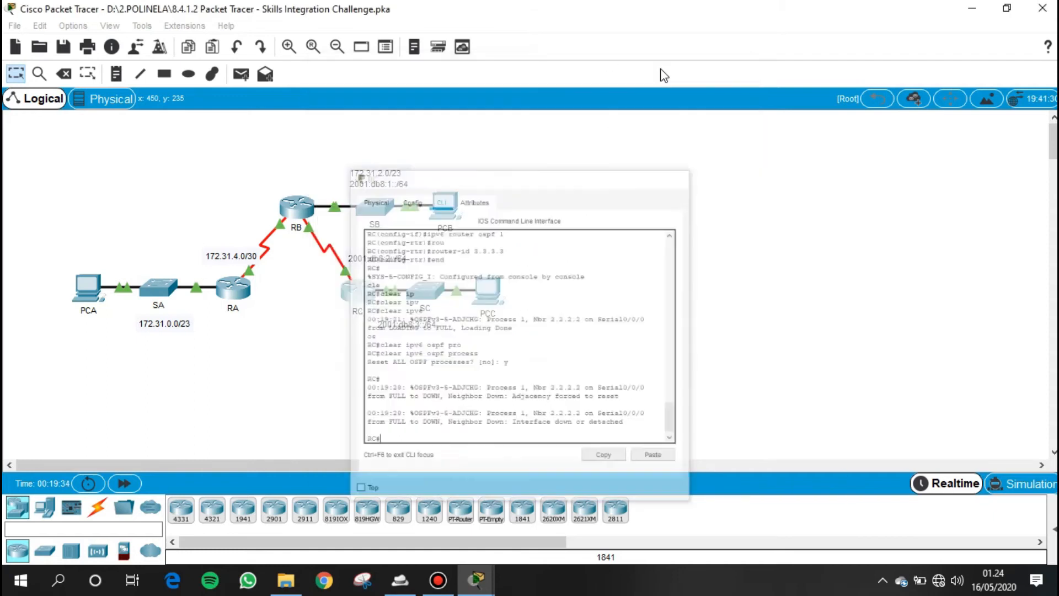
- Review the activity instructions for the IPv4 and IPv6 addressing and default gateways of PCA, PCB and PCC
{"action": "mouse_move", "coordinate": [475, 581]}
{"action": "left_click", "coordinate": [207, 502]}
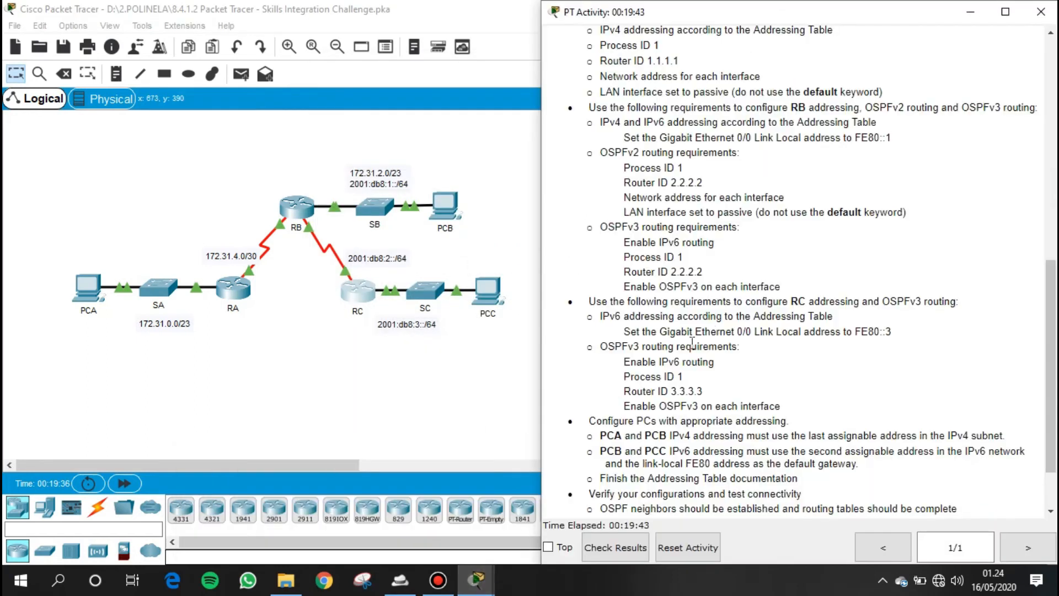
{"action": "scroll", "coordinate": [673, 400], "scroll_direction": "down", "scroll_amount": 2}
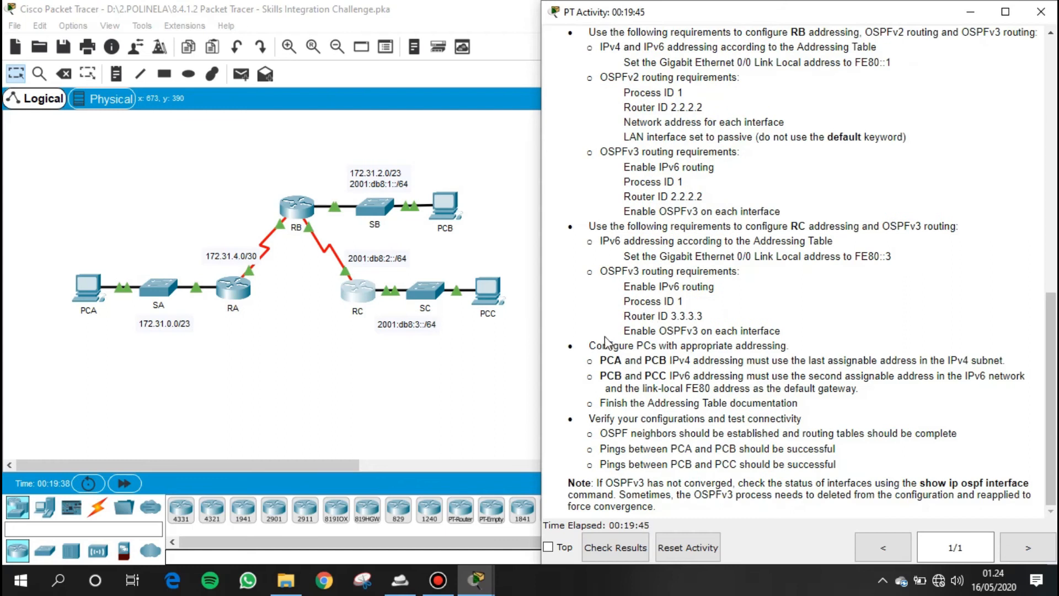
{"action": "left_click_drag", "start_coordinate": [591, 345], "coordinate": [782, 346]}
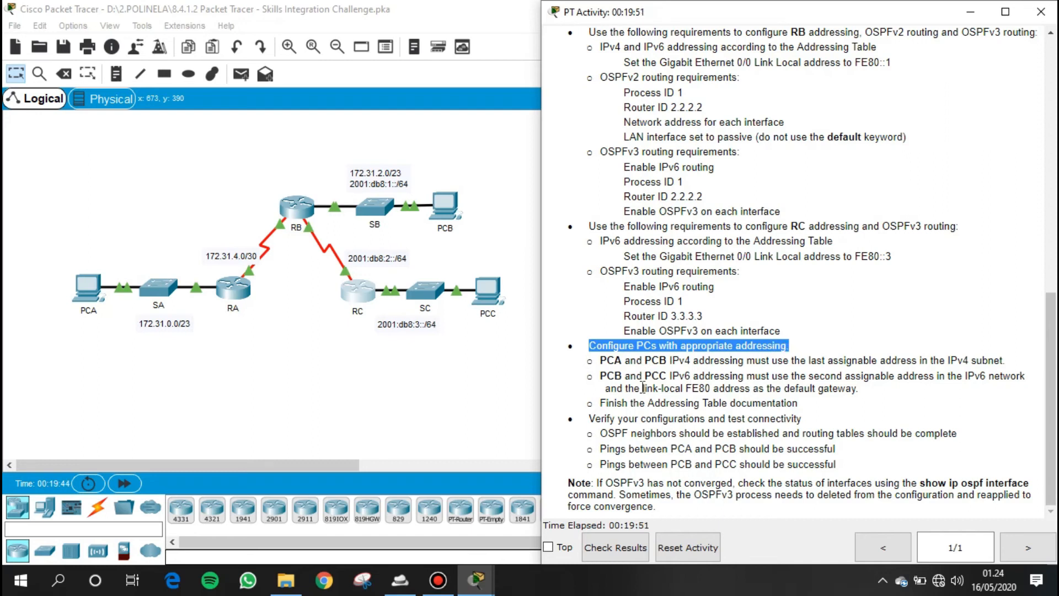
{"action": "left_click_drag", "start_coordinate": [602, 361], "coordinate": [1004, 362]}
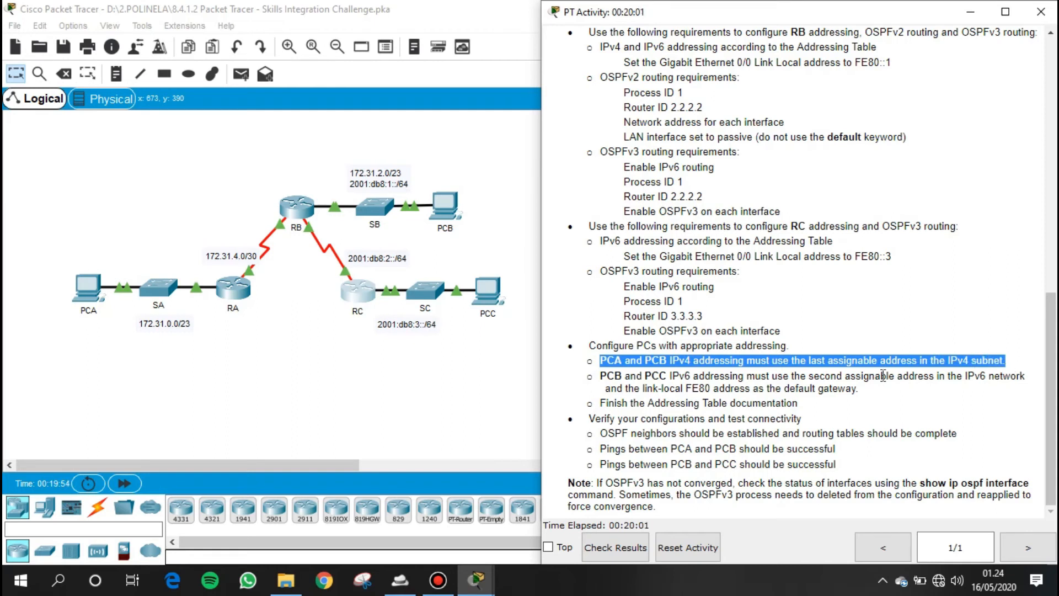
{"action": "left_click_drag", "start_coordinate": [599, 380], "coordinate": [1025, 380]}
{"action": "left_click_drag", "start_coordinate": [617, 393], "coordinate": [874, 393]}
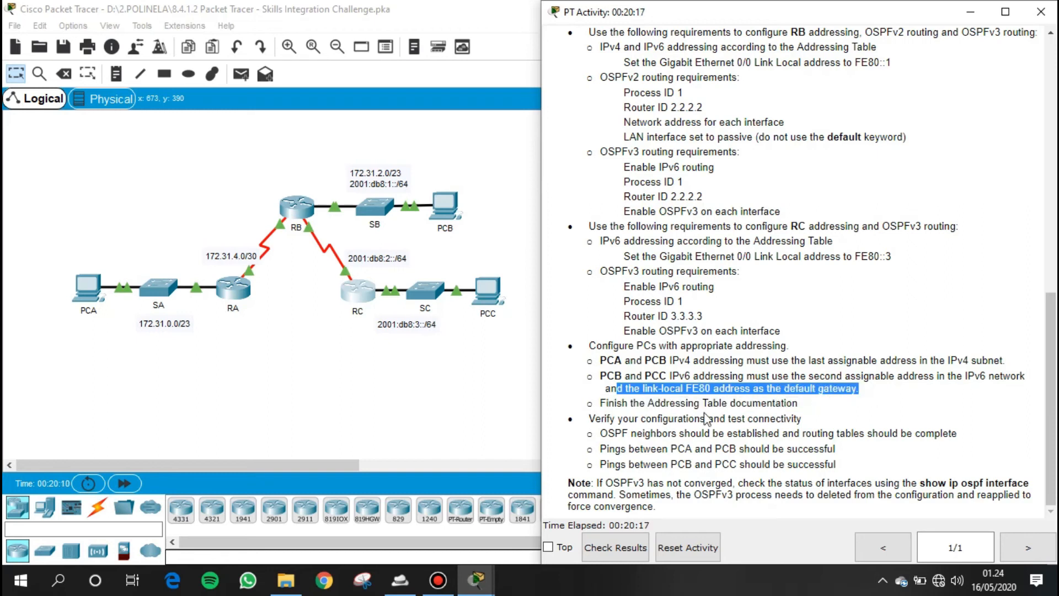
{"action": "left_click_drag", "start_coordinate": [607, 403], "coordinate": [810, 388]}
{"action": "left_click", "coordinate": [747, 392]}
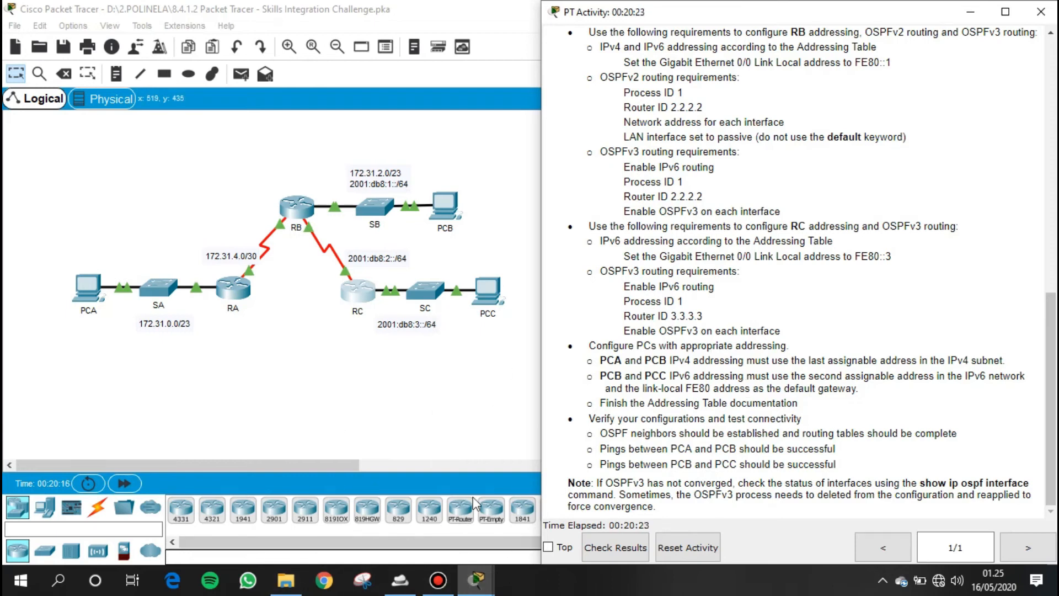
{"action": "left_click", "coordinate": [302, 360]}
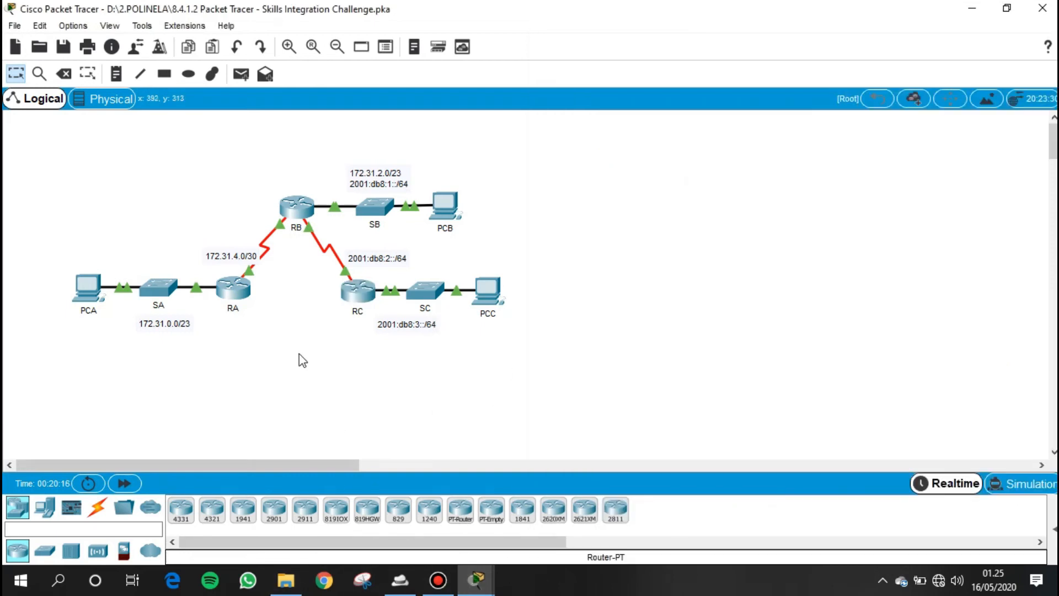
- Set PCA's static IPv4 address to 172.31.1.254 in its IP configuration
{"action": "left_click", "coordinate": [91, 291]}
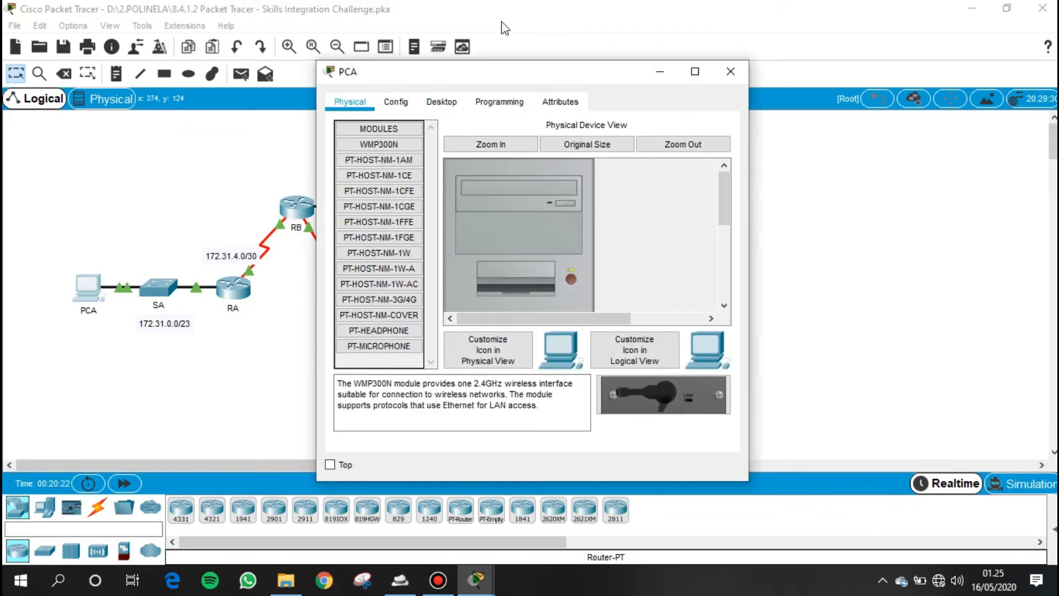
{"action": "left_click", "coordinate": [441, 102]}
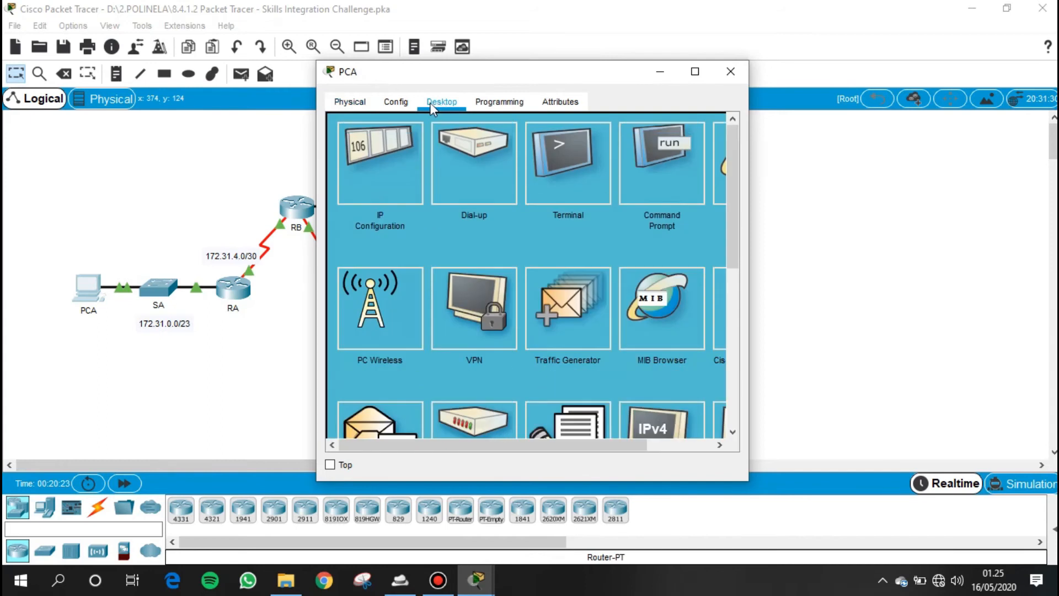
{"action": "left_click", "coordinate": [365, 171]}
{"action": "left_click", "coordinate": [490, 209]}
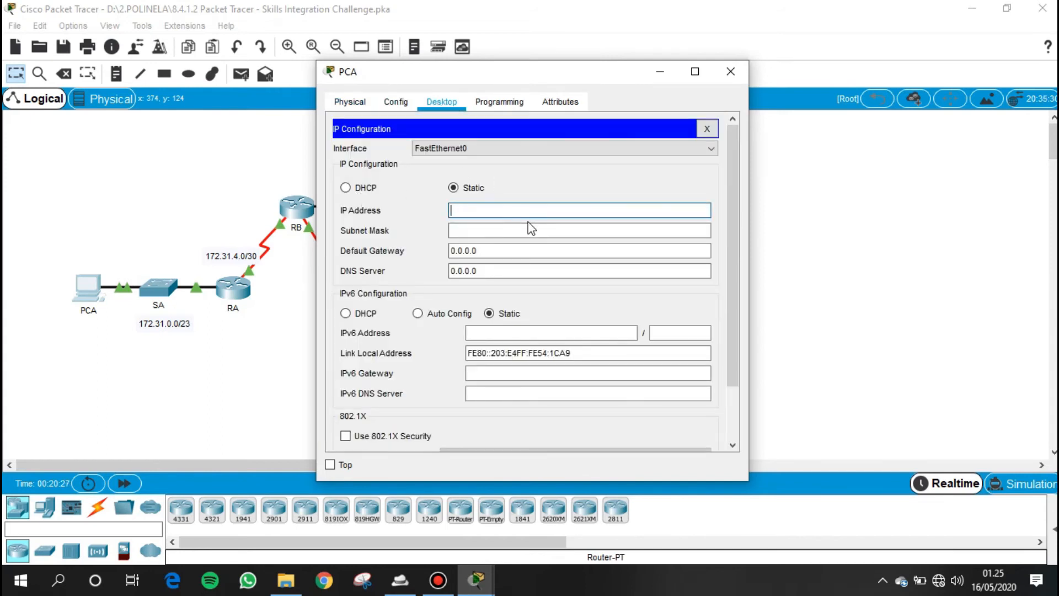
{"action": "type", "text": "172.31.1.254"}
- Set PCA's subnet mask to 255.255.254.0
{"action": "left_click", "coordinate": [547, 230]}
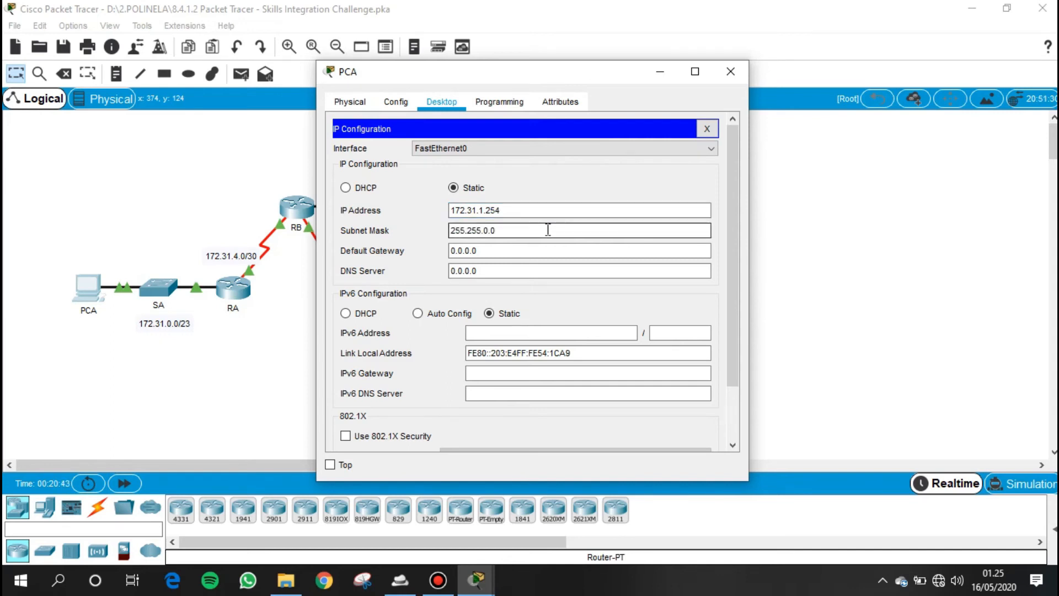
{"action": "key", "text": "BackSpace"}
{"action": "key", "text": "BackSpace"}
{"action": "type", "text": "254."}
{"action": "key", "text": "Right"}
- Set PCA's IPv4 default gateway to 172.31.0.1 and close PCA's window
{"action": "key", "text": "Tab"}
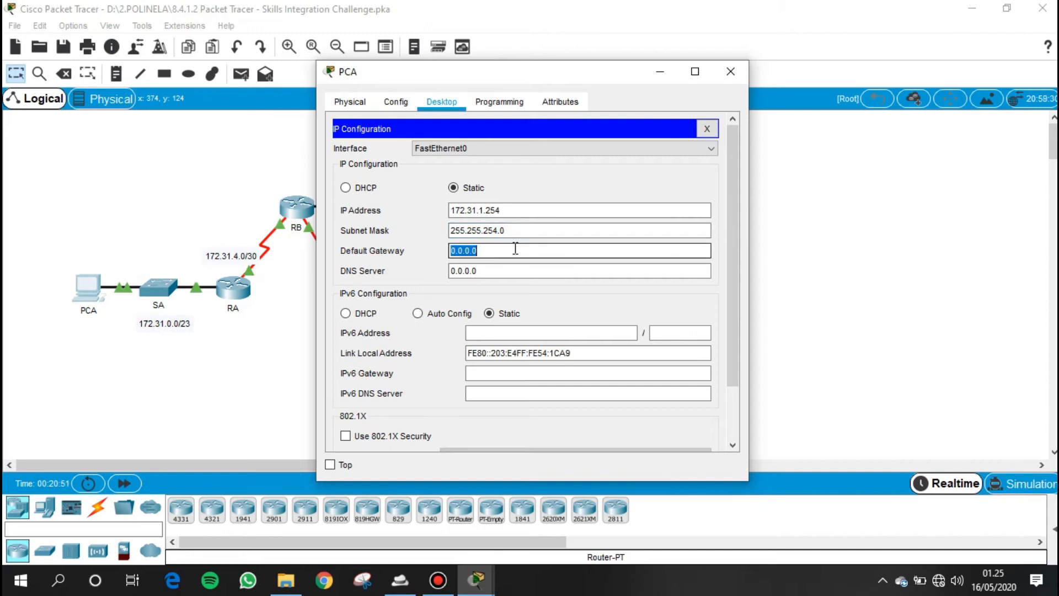
{"action": "type", "text": "172.31.0.1"}
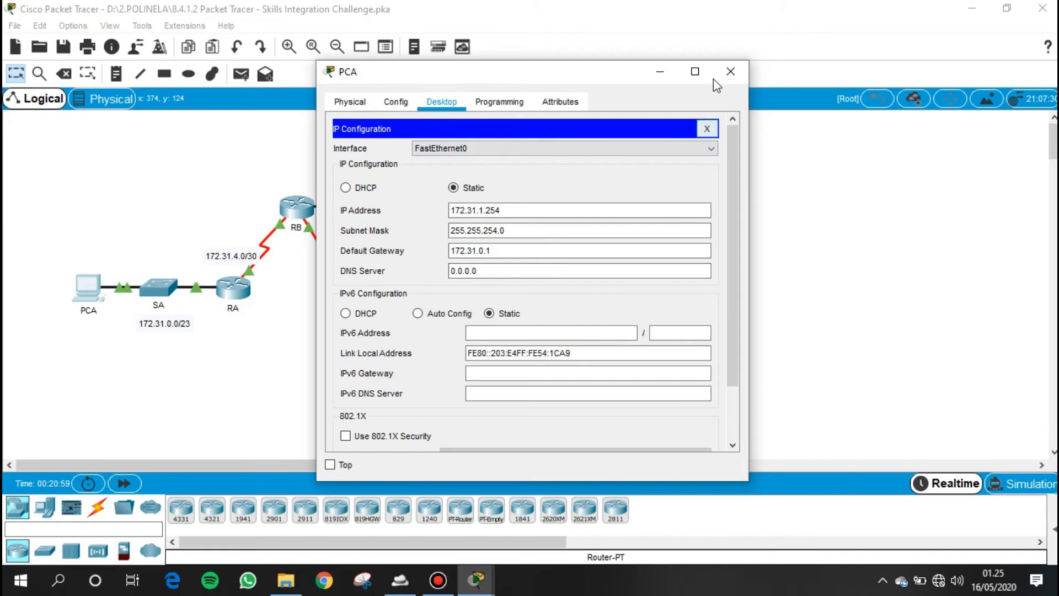
{"action": "left_click", "coordinate": [731, 71]}
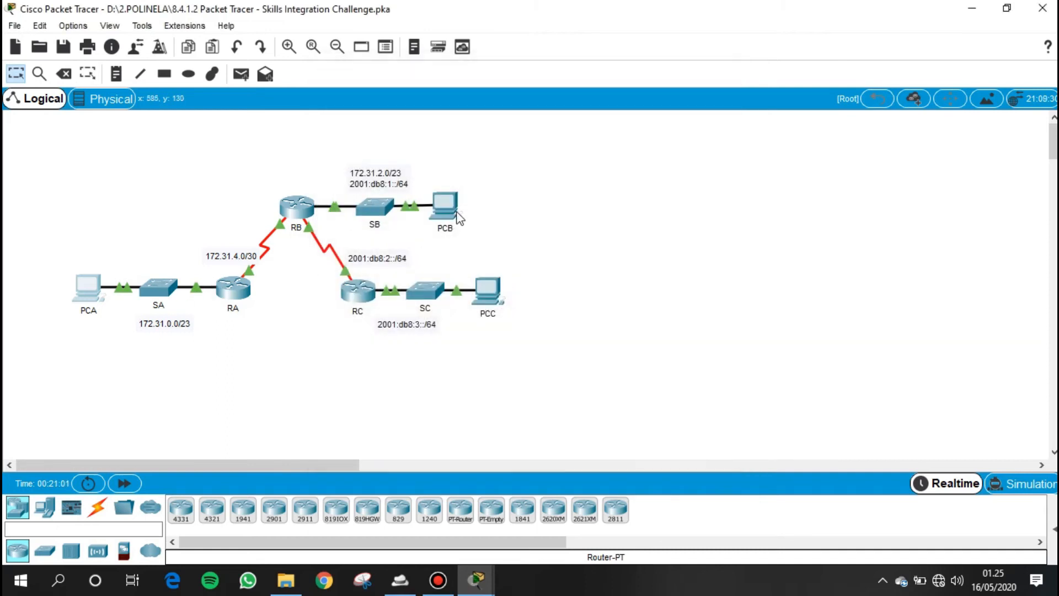
- Set PCB's static IPv4 address to 172.31.3.254 in its IP configuration
{"action": "left_click", "coordinate": [446, 205]}
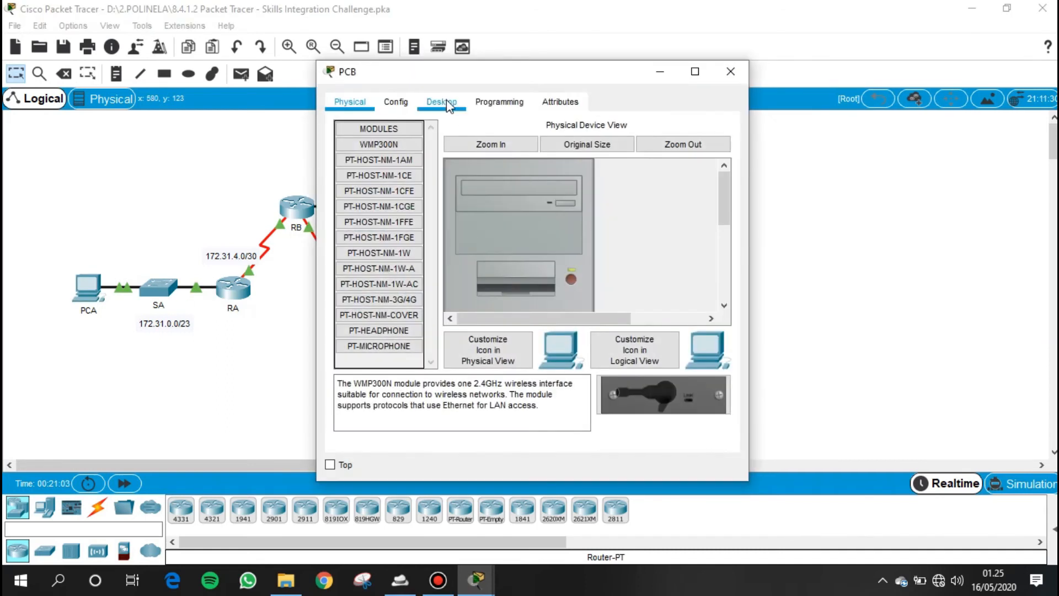
{"action": "left_click", "coordinate": [448, 104]}
{"action": "left_click", "coordinate": [407, 189]}
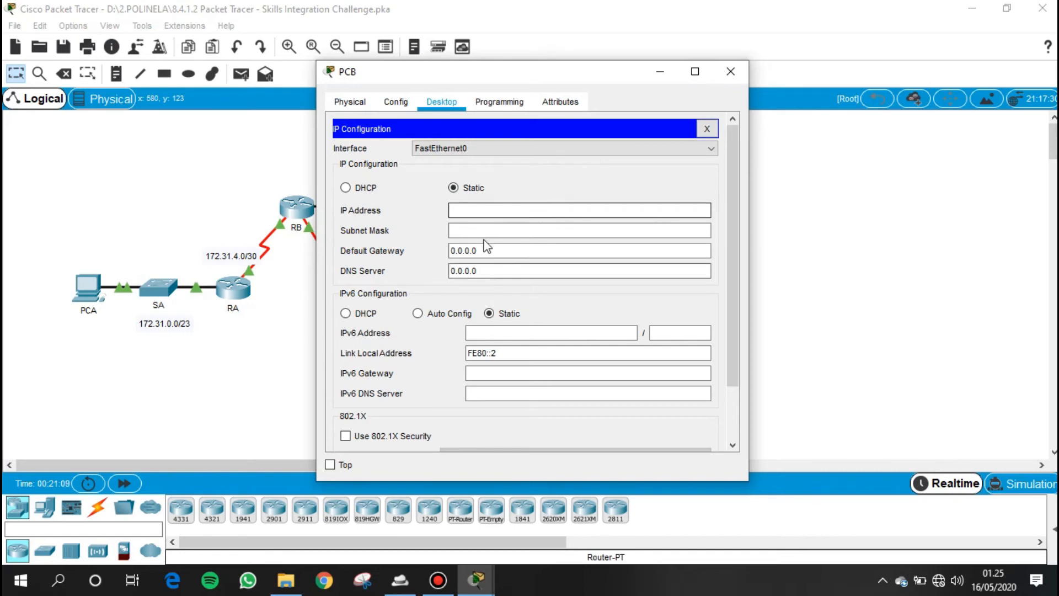
{"action": "left_click", "coordinate": [483, 210]}
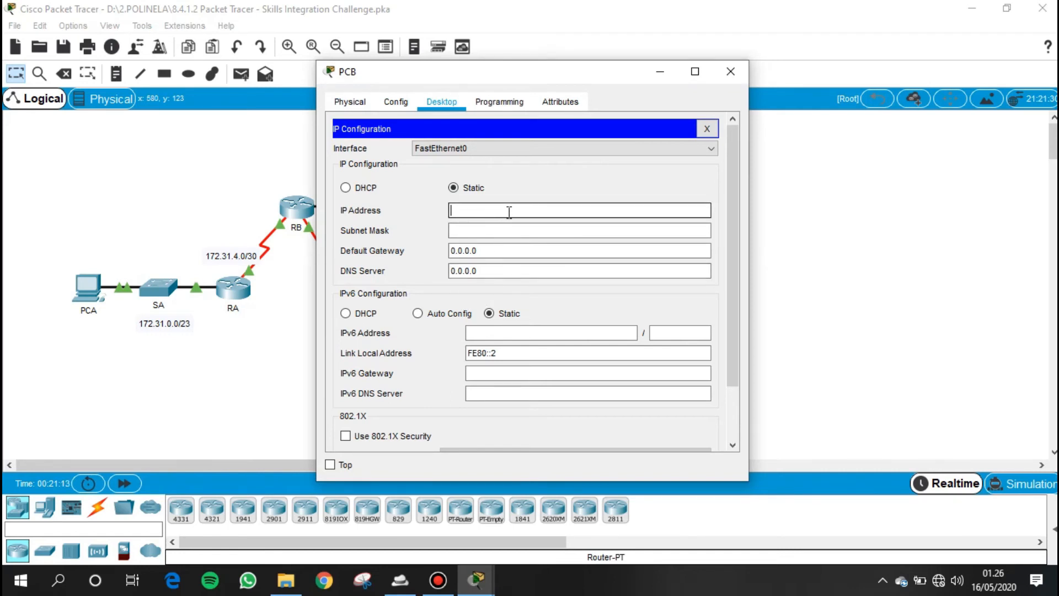
{"action": "type", "text": "172.31.3.254"}
- Set PCB's subnet mask to 255.255.254.0
{"action": "left_click", "coordinate": [535, 230]}
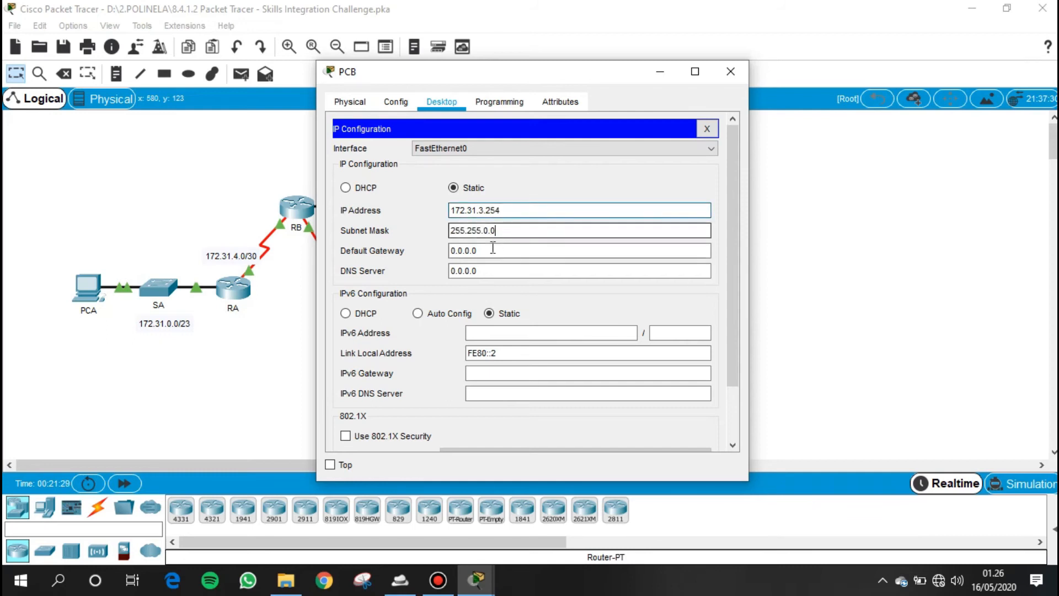
{"action": "left_click", "coordinate": [491, 231]}
{"action": "key", "text": "BackSpace"}
{"action": "type", "text": "254"}
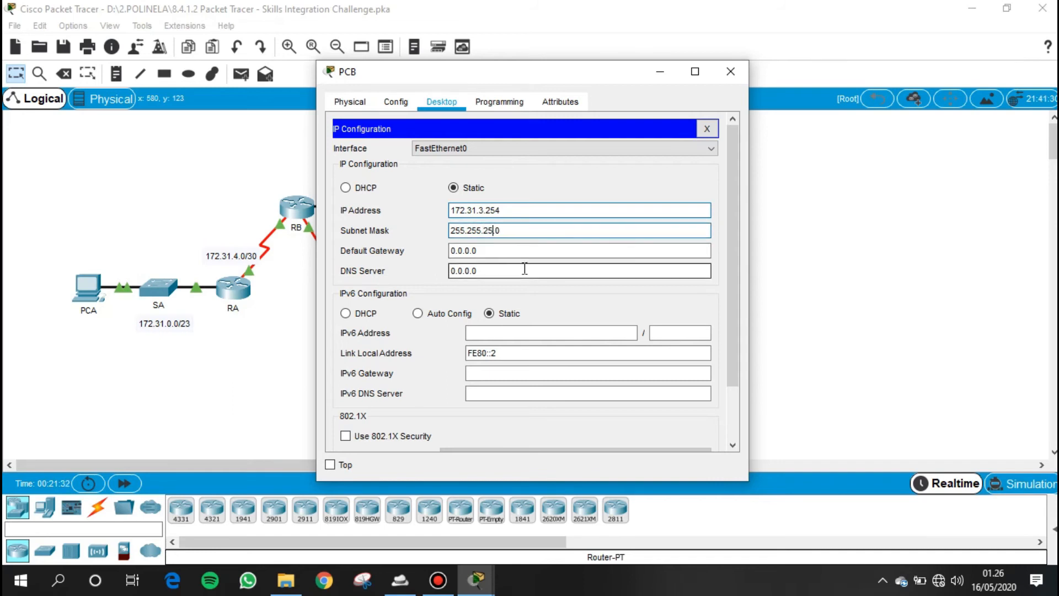
- Set PCB's IPv4 default gateway to 172.31.2.1
{"action": "left_click", "coordinate": [520, 252]}
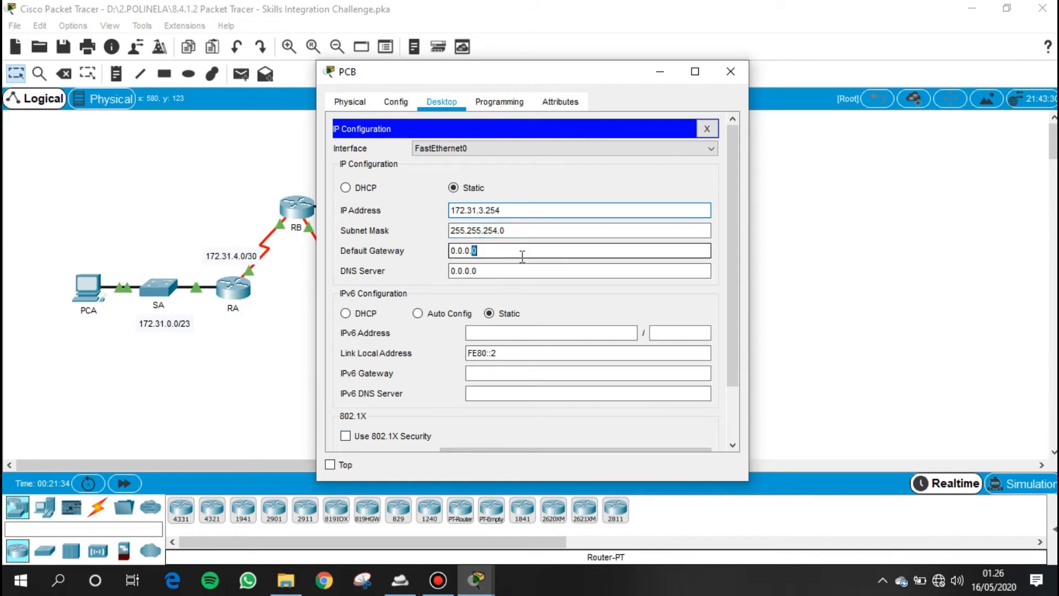
{"action": "left_click_drag", "start_coordinate": [472, 250], "coordinate": [448, 250]}
{"action": "type", "text": "172."}
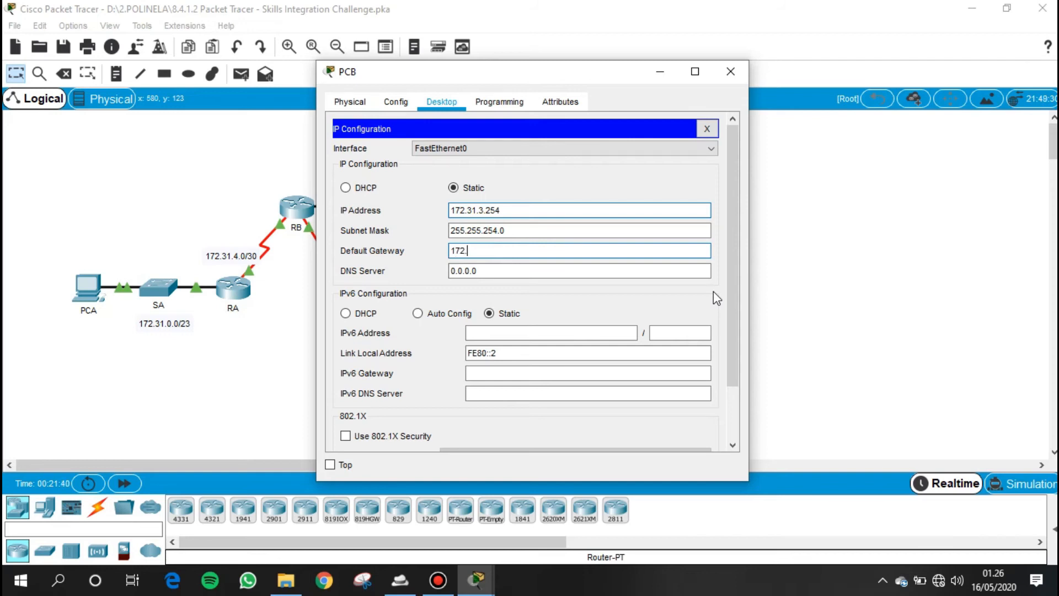
{"action": "type", "text": "31.2.1"}
{"action": "left_click", "coordinate": [537, 292]}
- Set PCB's static IPv6 address to 2001:DB8:1::2 with prefix length 64
{"action": "left_click", "coordinate": [516, 334]}
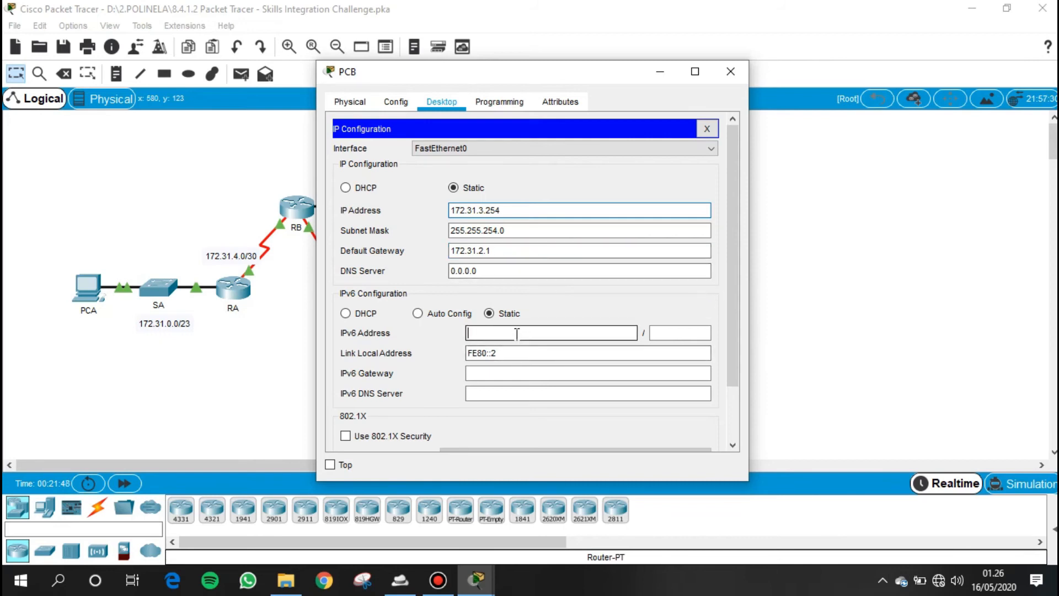
{"action": "type", "text": "2001"}
{"action": "type", "text": ":DB8:1:"}
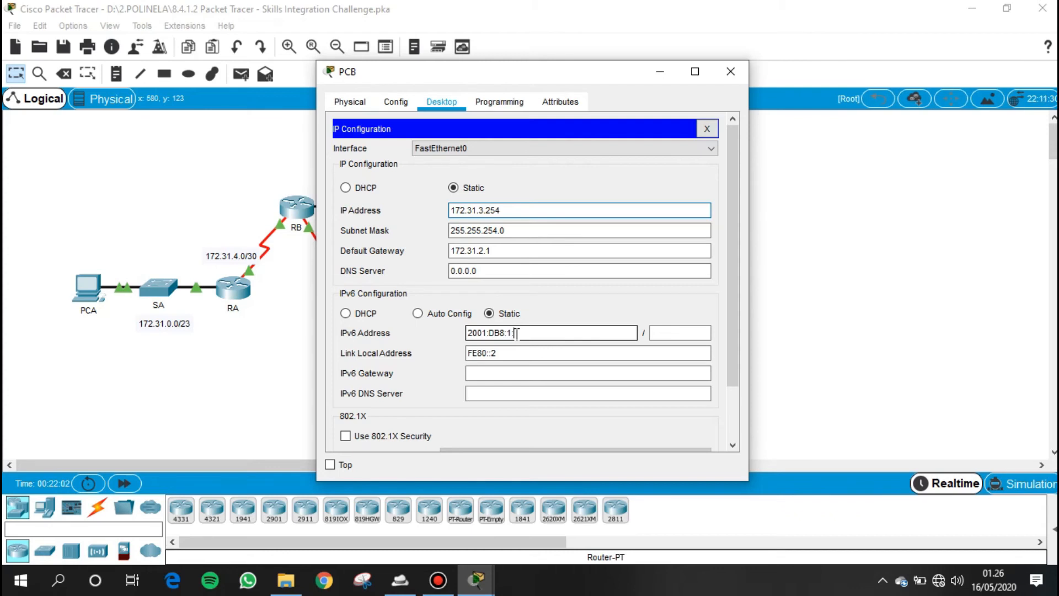
{"action": "type", "text": ":2"}
{"action": "left_click", "coordinate": [672, 333]}
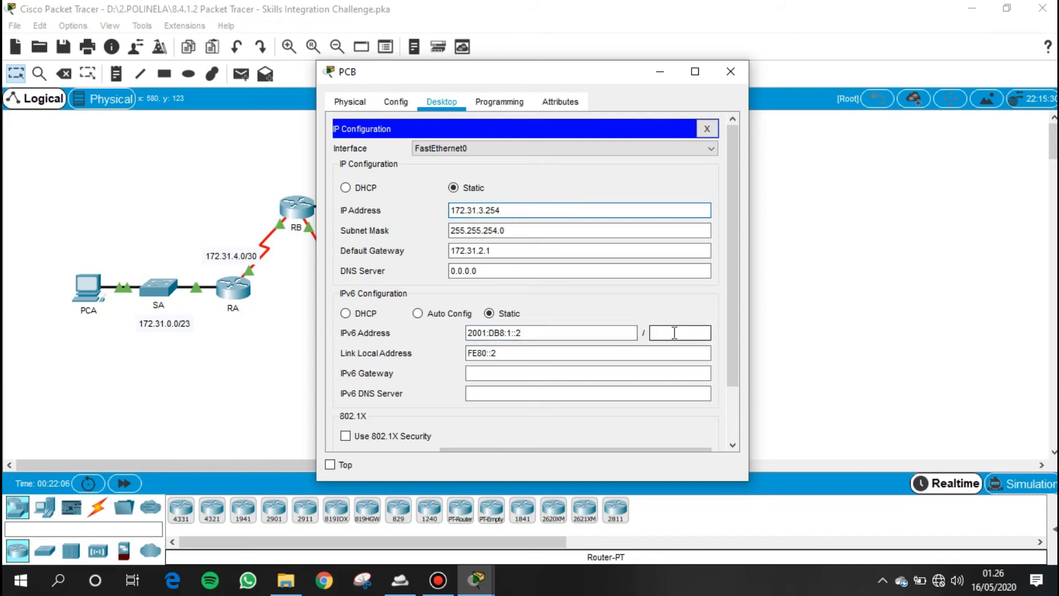
{"action": "type", "text": "64"}
- Set PCB's IPv6 gateway to the link-local address FE80::1
{"action": "left_click", "coordinate": [534, 353]}
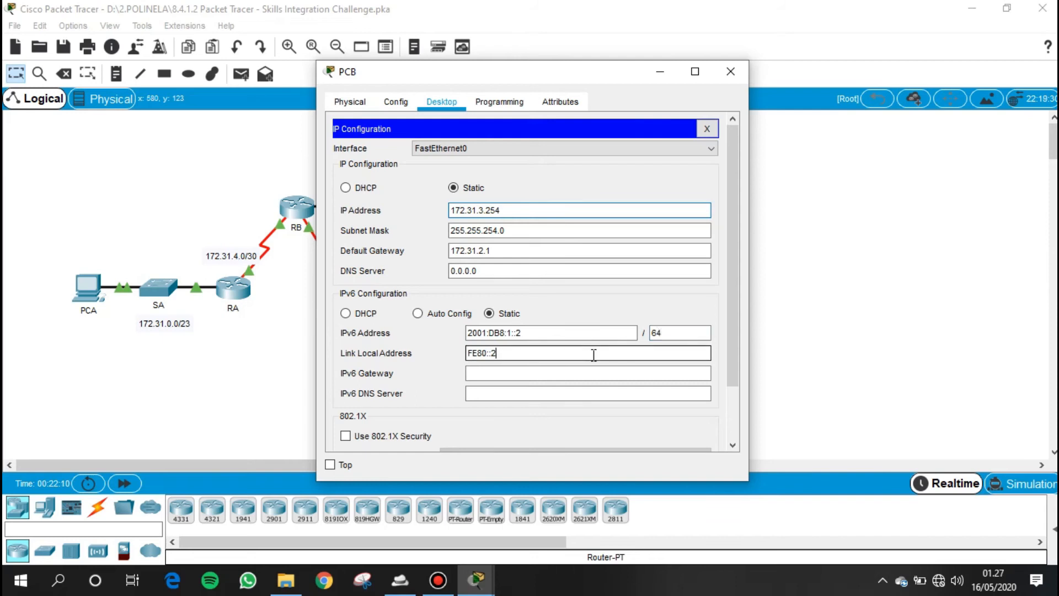
{"action": "left_click", "coordinate": [523, 372]}
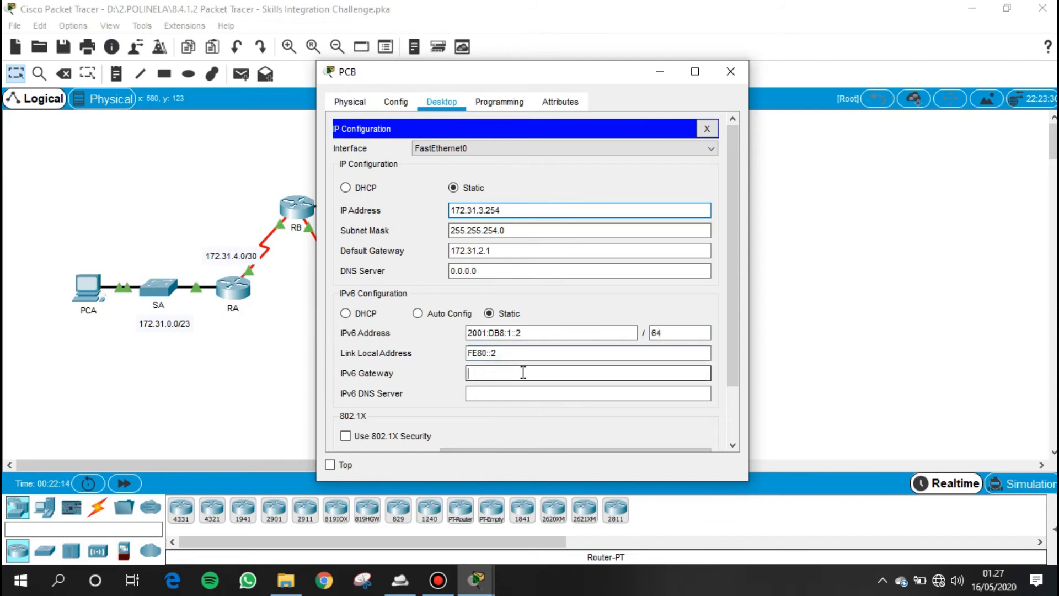
{"action": "type", "text": "FE80::1"}
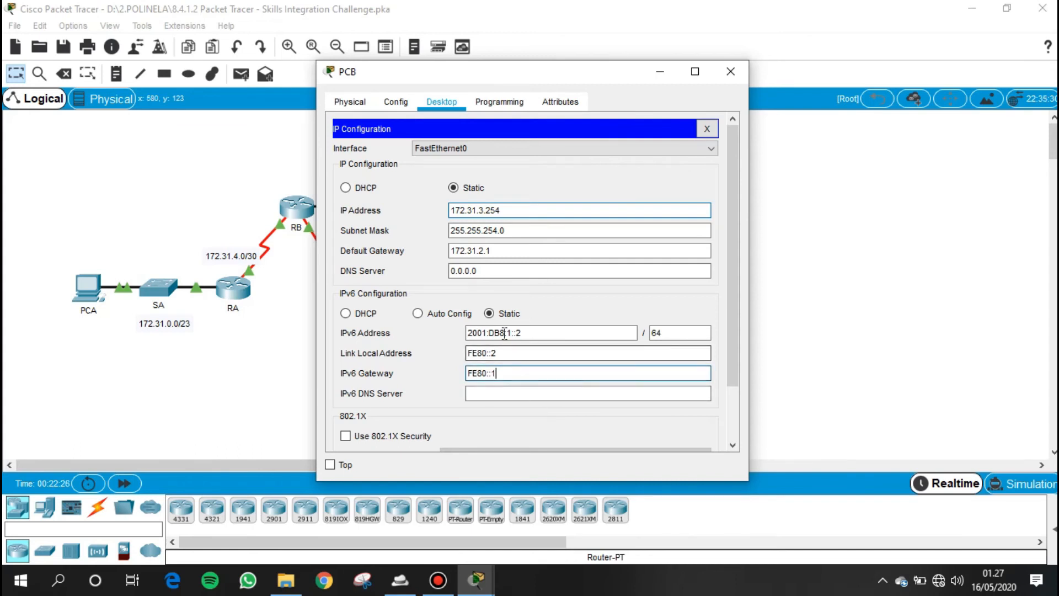
- Copy PCB's IPv6 address for reuse and close PCB's window
{"action": "left_click_drag", "start_coordinate": [539, 332], "coordinate": [448, 332]}
{"action": "right_click", "coordinate": [484, 334]}
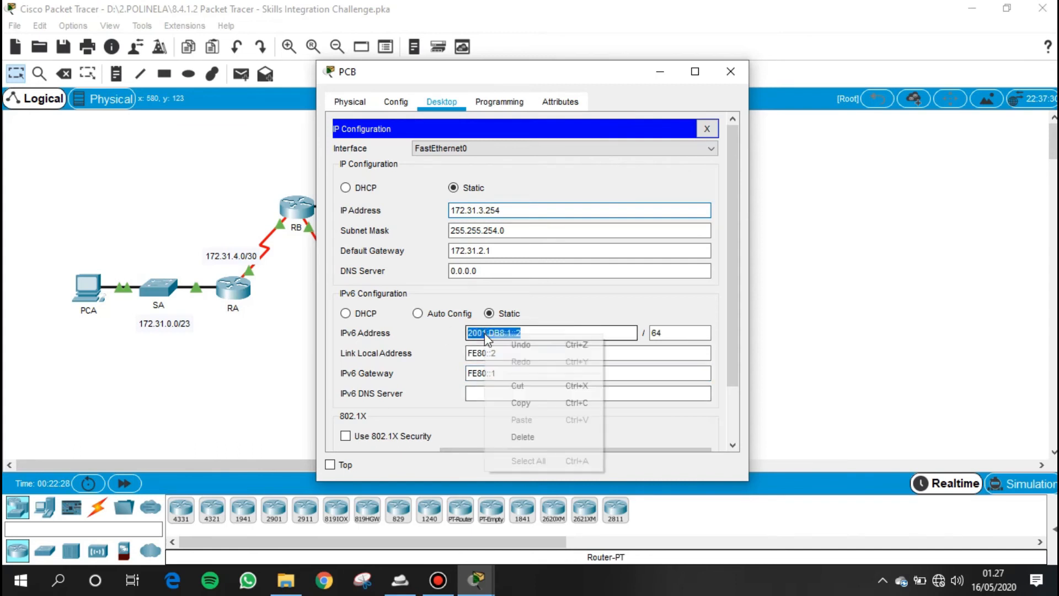
{"action": "left_click", "coordinate": [509, 403]}
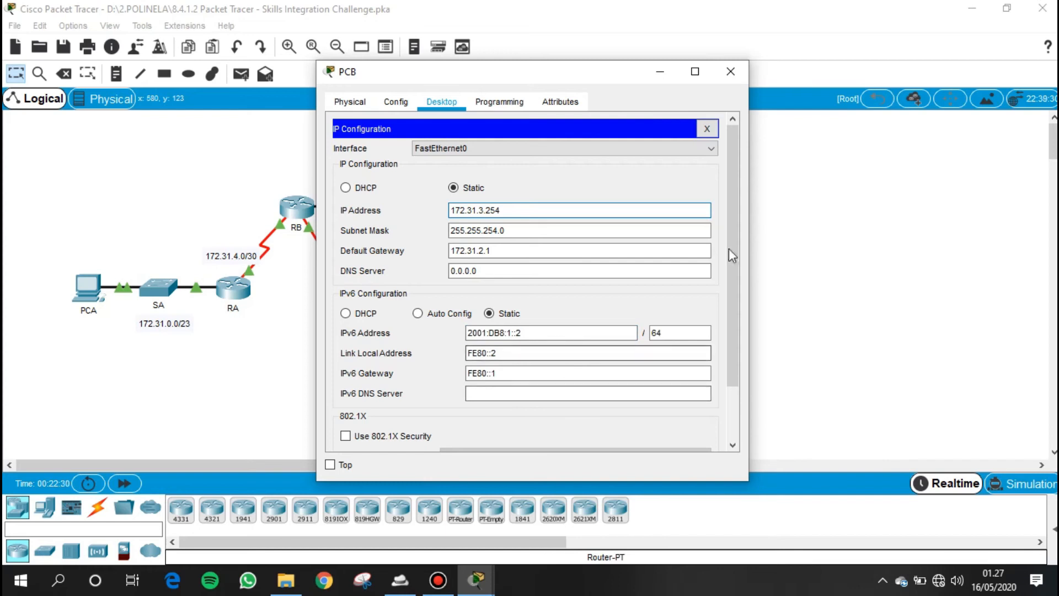
{"action": "left_click", "coordinate": [725, 80]}
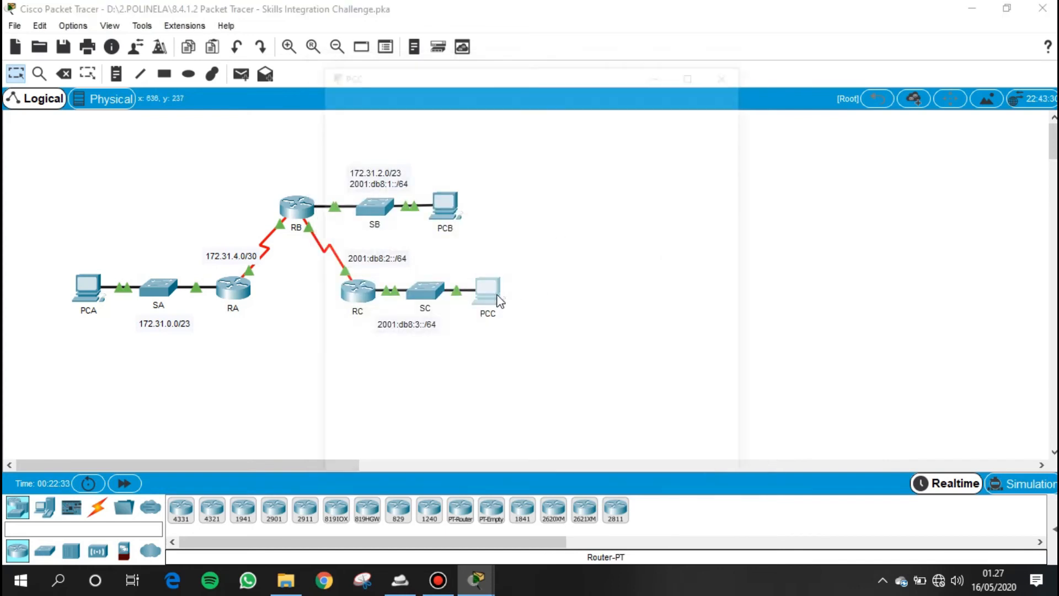
- Paste the copied IPv6 address into PCC's IP configuration, change it to 2001:DB8:3::2 and set the prefix length to 64
{"action": "left_click", "coordinate": [497, 298]}
{"action": "left_click", "coordinate": [442, 102]}
{"action": "left_click", "coordinate": [381, 154]}
{"action": "left_click", "coordinate": [484, 332]}
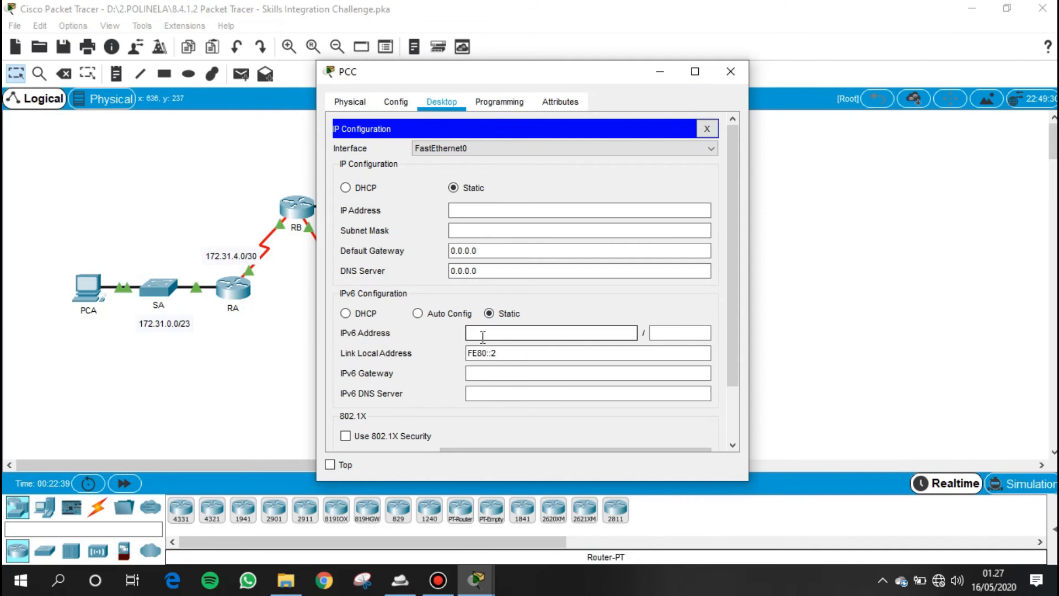
{"action": "right_click", "coordinate": [484, 334]}
{"action": "left_click", "coordinate": [516, 422]}
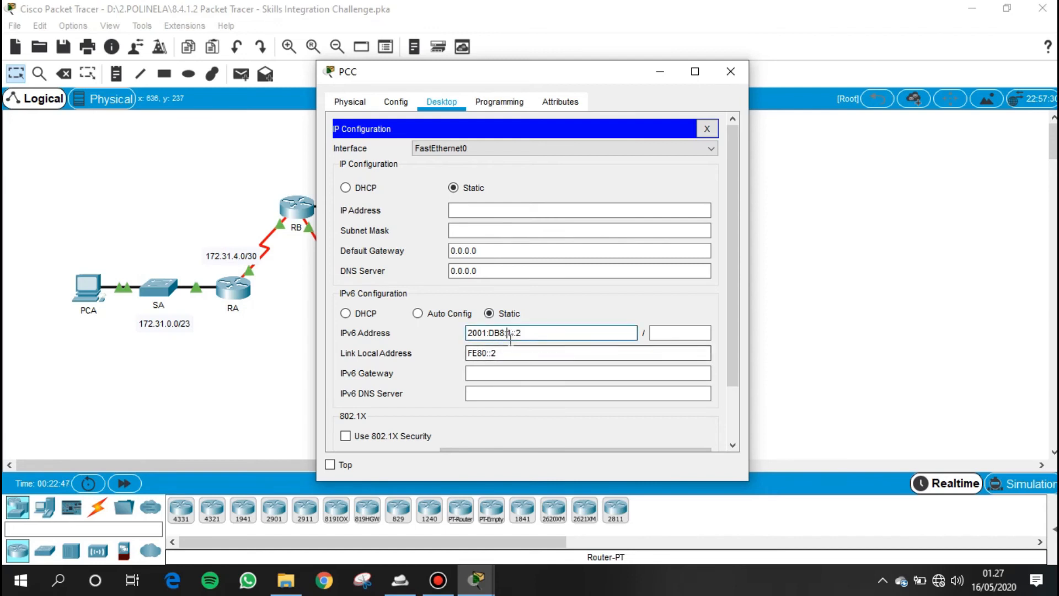
{"action": "left_click", "coordinate": [521, 356]}
{"action": "key", "text": "BackSpace"}
{"action": "type", "text": "3"}
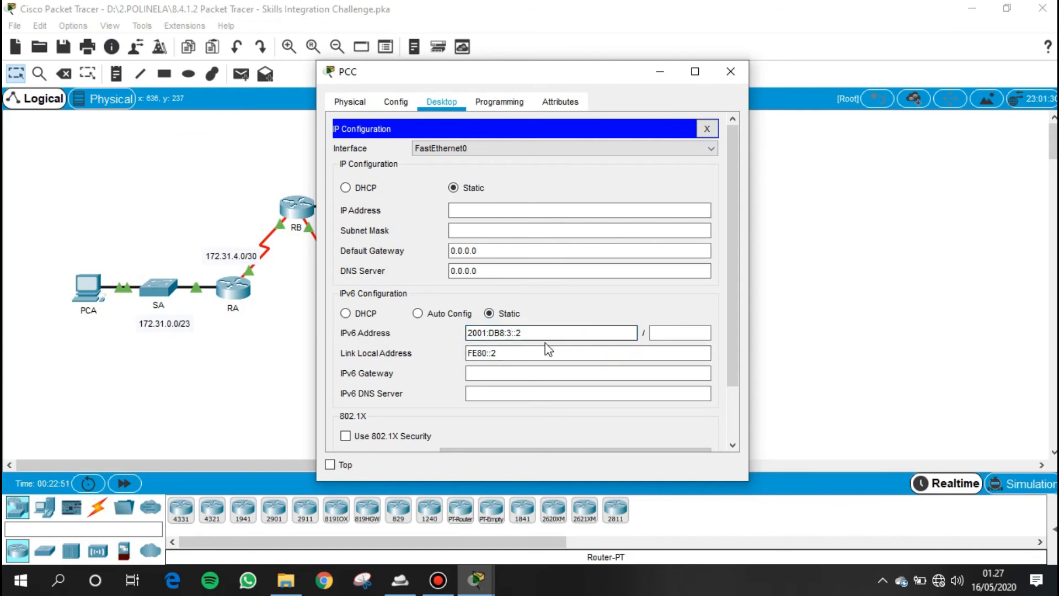
{"action": "left_click", "coordinate": [600, 337]}
{"action": "left_click", "coordinate": [693, 334]}
{"action": "type", "text": "64"}
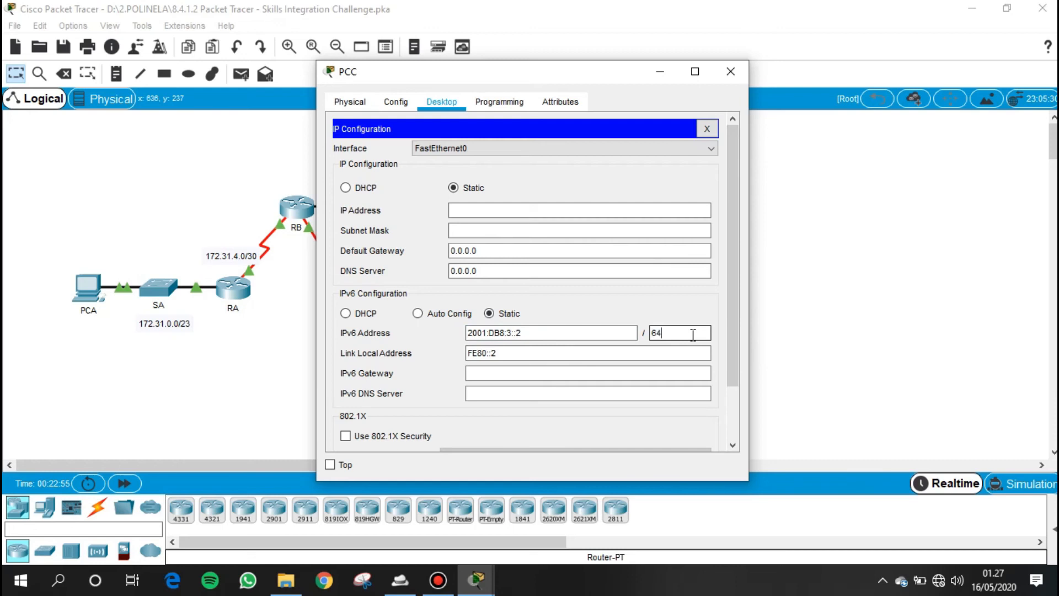
- Set PCC's IPv6 gateway to FE80::3 and close PCC's window
{"action": "left_click", "coordinate": [503, 373]}
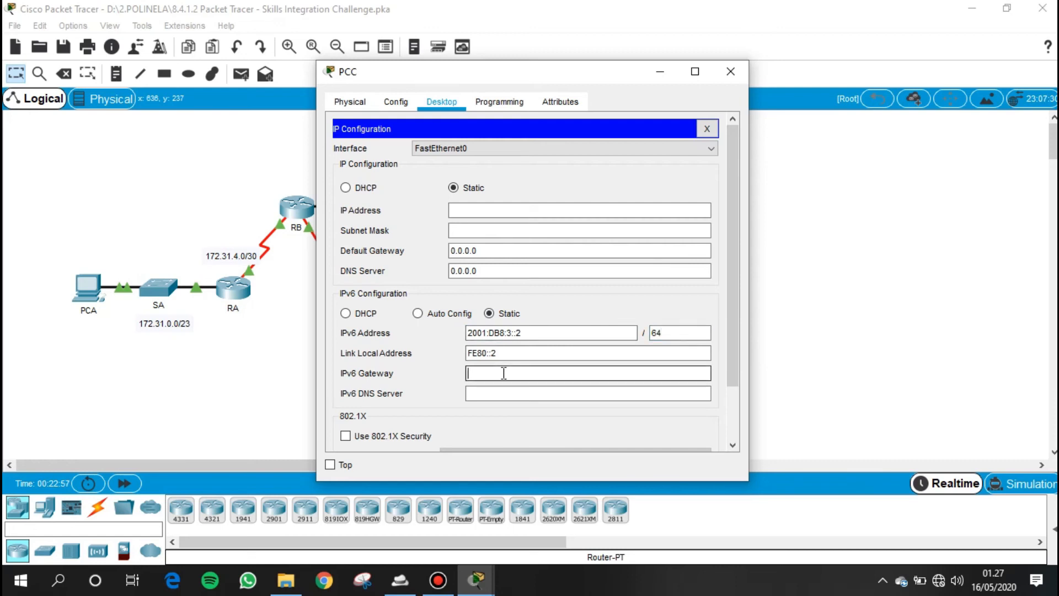
{"action": "type", "text": "FE80::3"}
{"action": "left_click", "coordinate": [510, 409]}
{"action": "left_click", "coordinate": [707, 129]}
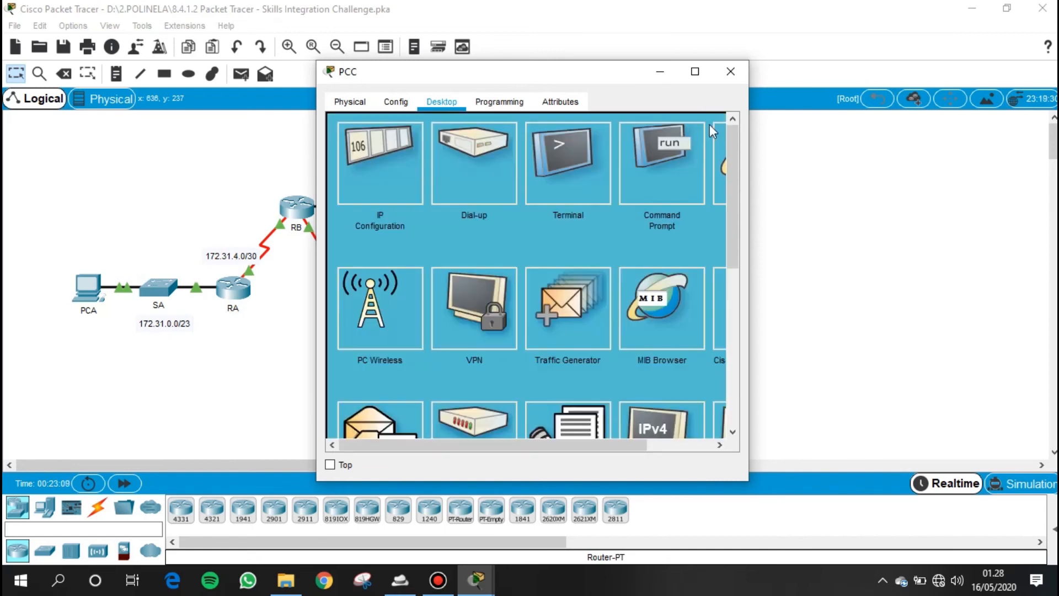
{"action": "left_click", "coordinate": [730, 72]}
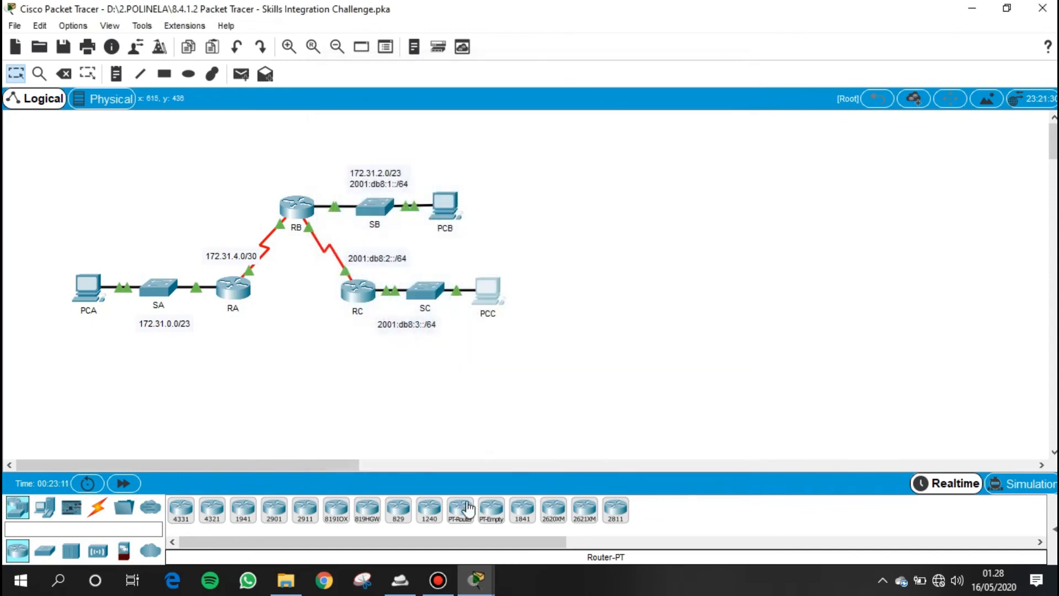
- Review the activity instructions for verifying OSPF neighbors and testing pings between PCA, PCB and PCC
{"action": "mouse_move", "coordinate": [476, 580]}
{"action": "left_click", "coordinate": [226, 511]}
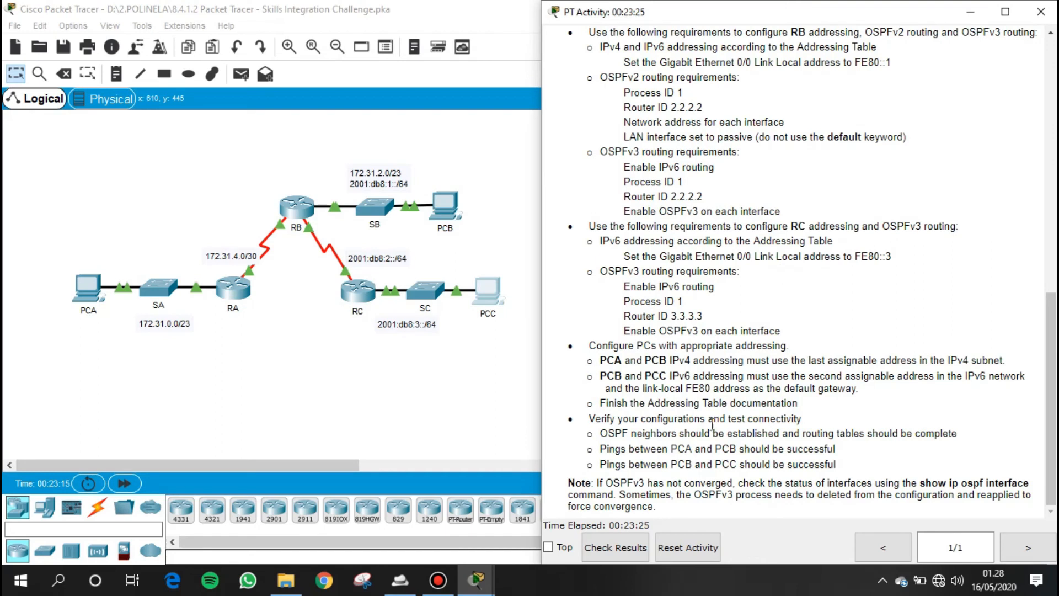
{"action": "left_click_drag", "start_coordinate": [588, 418], "coordinate": [814, 422]}
{"action": "left_click_drag", "start_coordinate": [599, 433], "coordinate": [959, 436]}
{"action": "left_click_drag", "start_coordinate": [594, 448], "coordinate": [866, 450]}
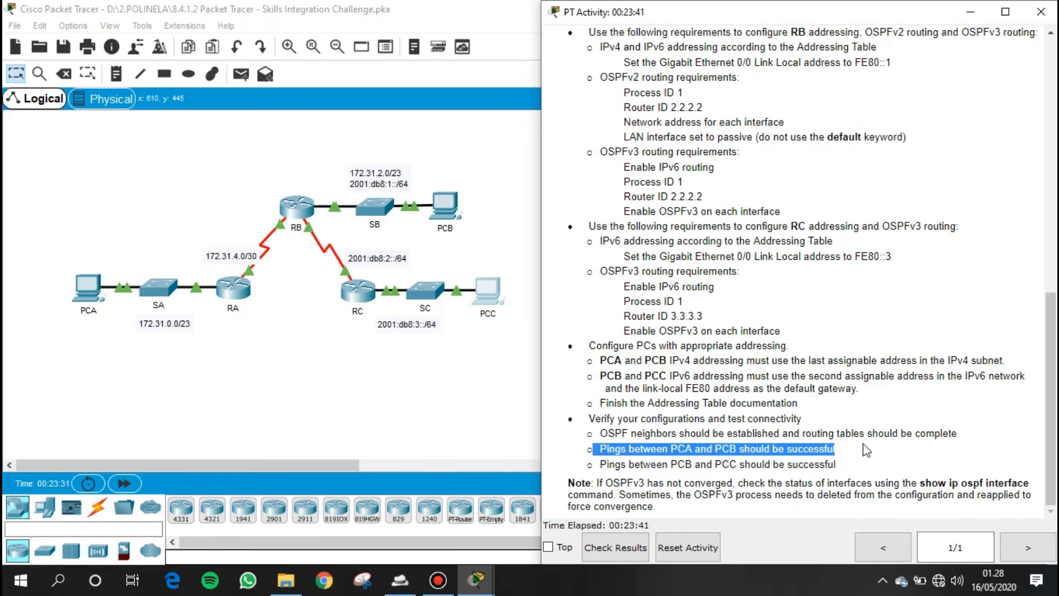
{"action": "left_click_drag", "start_coordinate": [607, 464], "coordinate": [843, 472]}
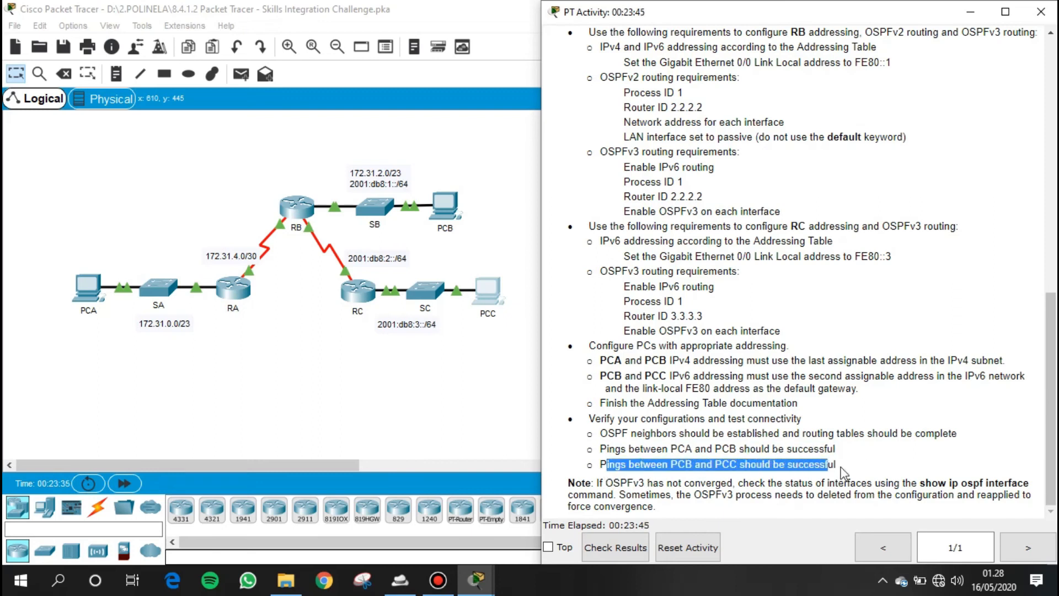
{"action": "left_click", "coordinate": [860, 459]}
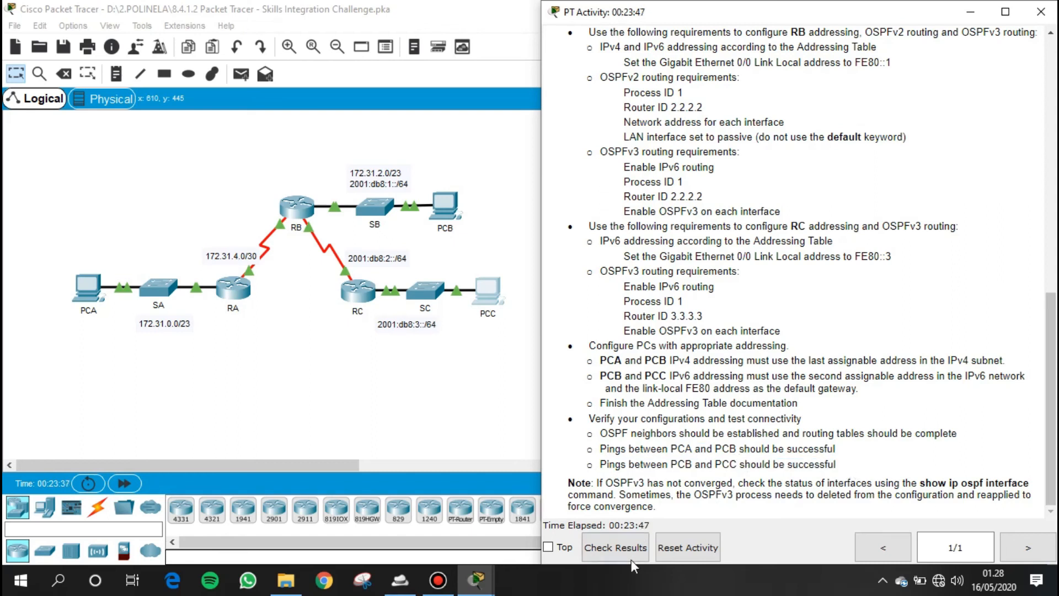
- Check the activity results, examine the assessment items and connectivity tests, and close the results
{"action": "left_click", "coordinate": [630, 545]}
{"action": "left_click", "coordinate": [114, 113]}
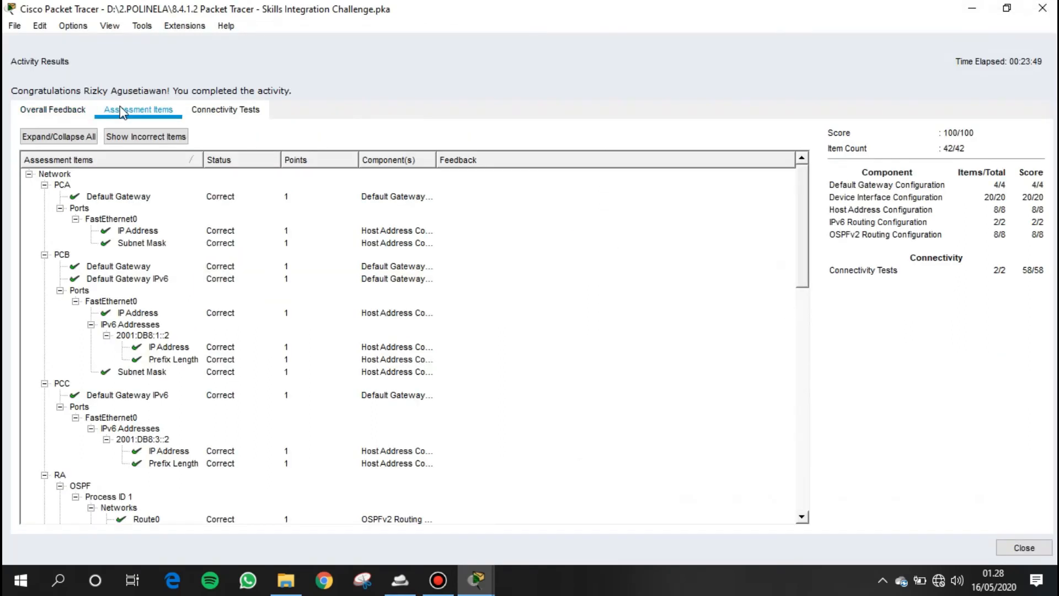
{"action": "scroll", "coordinate": [257, 298], "scroll_direction": "down", "scroll_amount": 20}
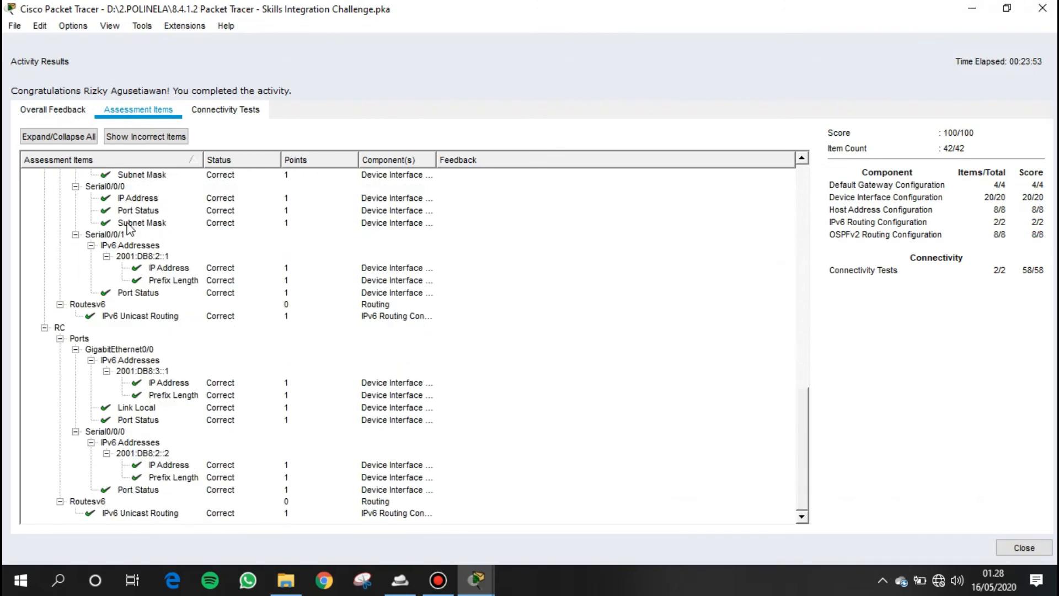
{"action": "scroll", "coordinate": [154, 331], "scroll_direction": "up", "scroll_amount": 15}
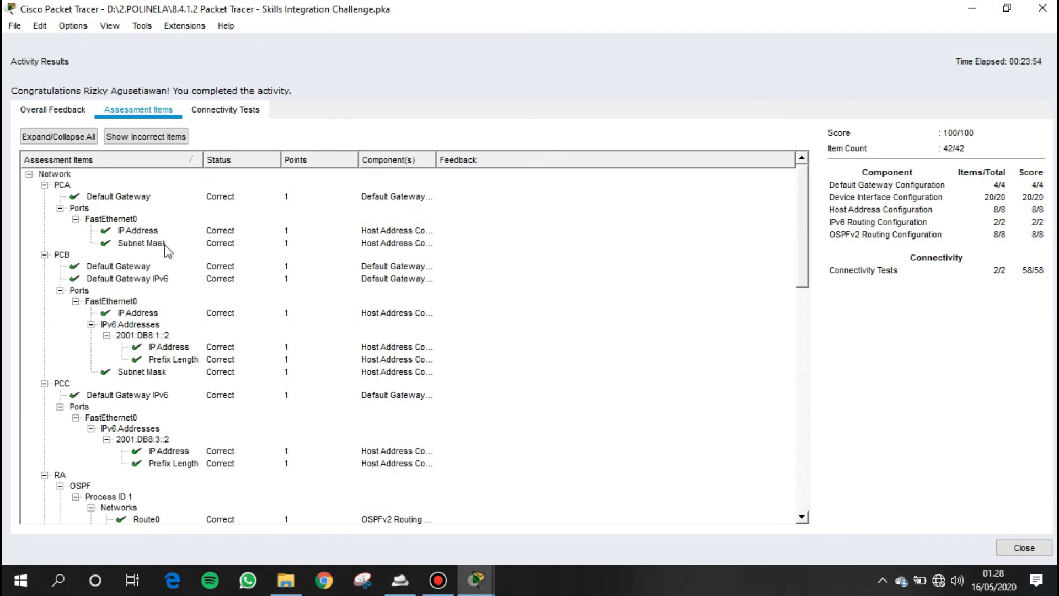
{"action": "left_click", "coordinate": [228, 110]}
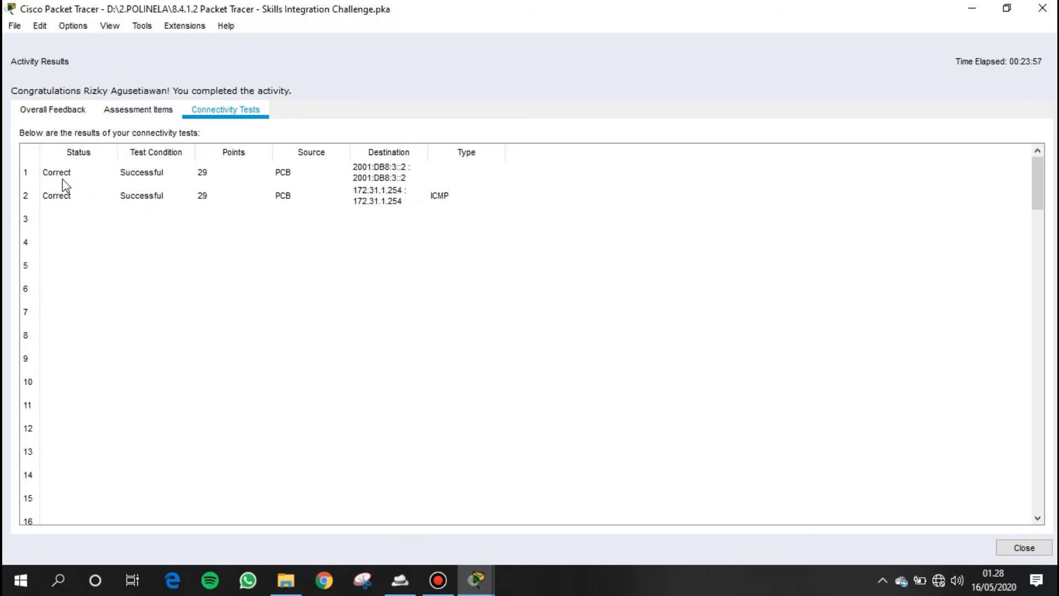
{"action": "left_click", "coordinate": [1023, 548]}
- Look over the addressing table in the activity instructions
{"action": "scroll", "coordinate": [825, 135], "scroll_direction": "up", "scroll_amount": 8}
{"action": "scroll", "coordinate": [827, 139], "scroll_direction": "down", "scroll_amount": 3}
{"action": "scroll", "coordinate": [827, 140], "scroll_direction": "up", "scroll_amount": 3}
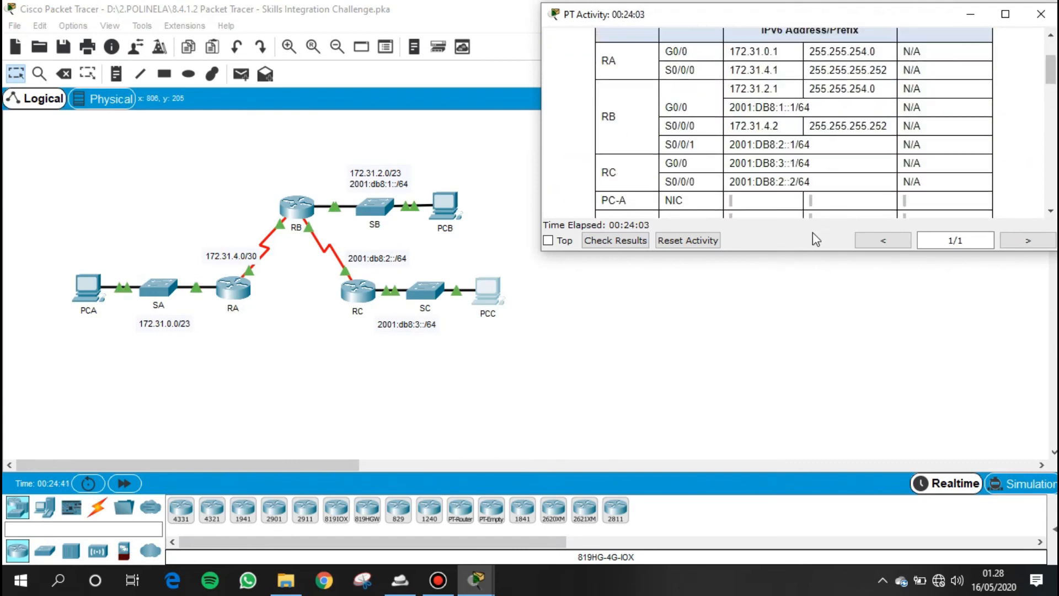
{"action": "scroll", "coordinate": [795, 196], "scroll_direction": "down", "scroll_amount": 3}
{"action": "left_click", "coordinate": [648, 389]}
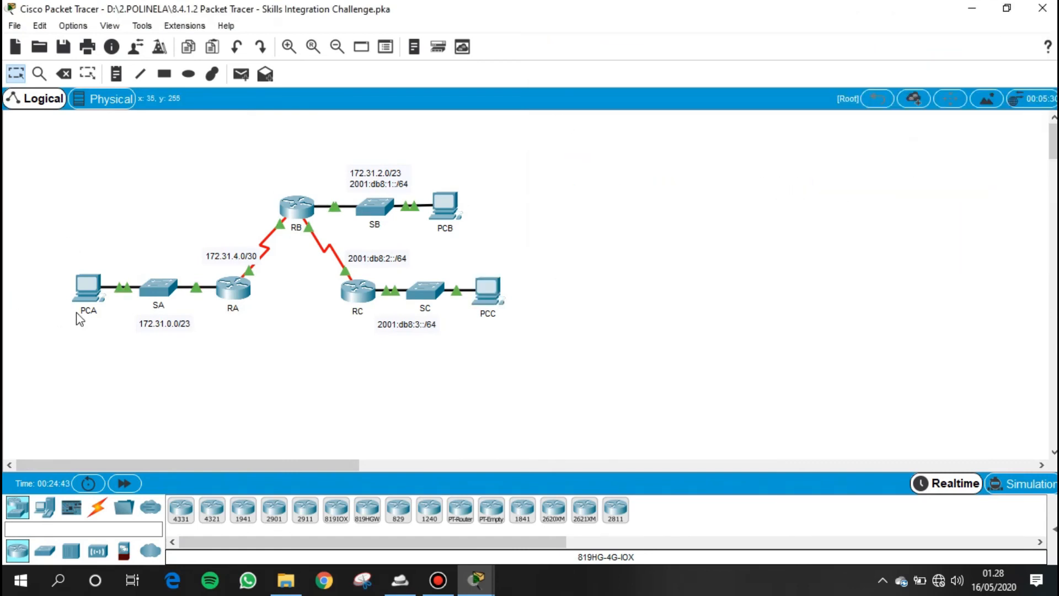
- Display RA's IPv4 routing table with show ip route and highlight its OSPF-learned route
{"action": "left_click", "coordinate": [87, 290]}
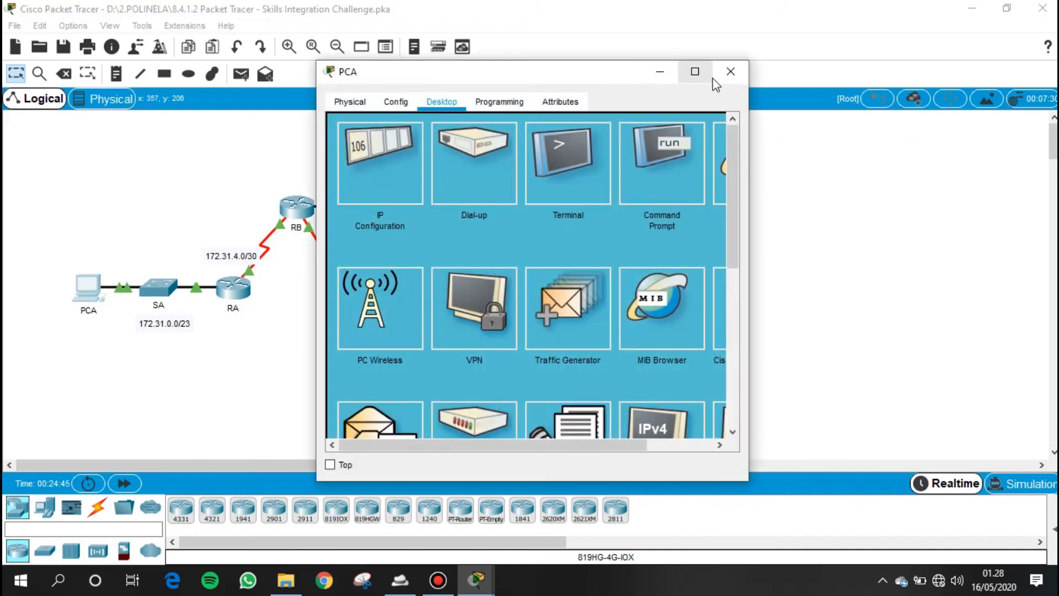
{"action": "left_click", "coordinate": [731, 71]}
{"action": "left_click", "coordinate": [233, 287]}
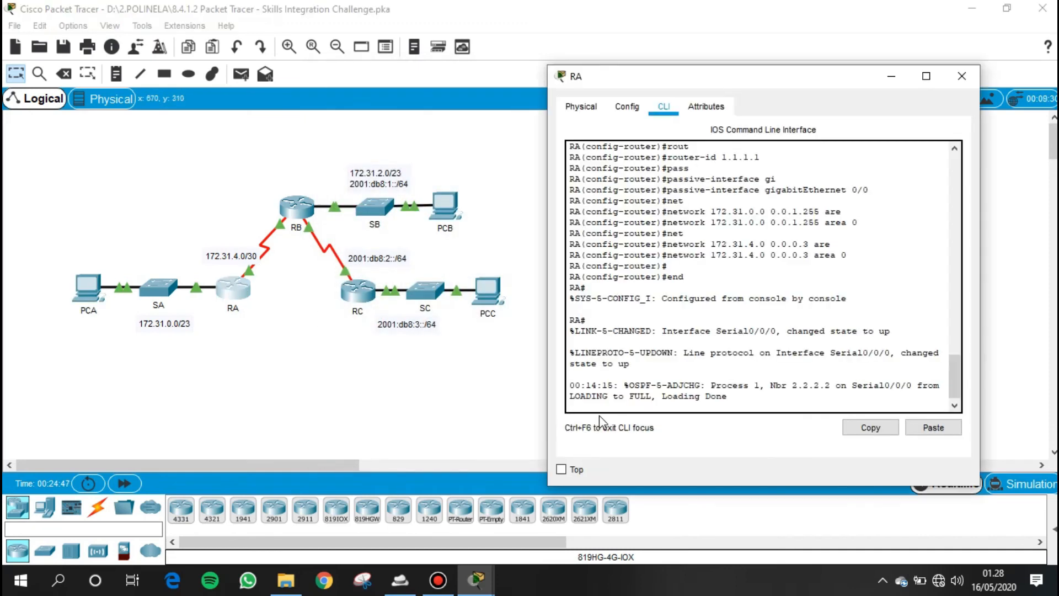
{"action": "key", "text": "Return"}
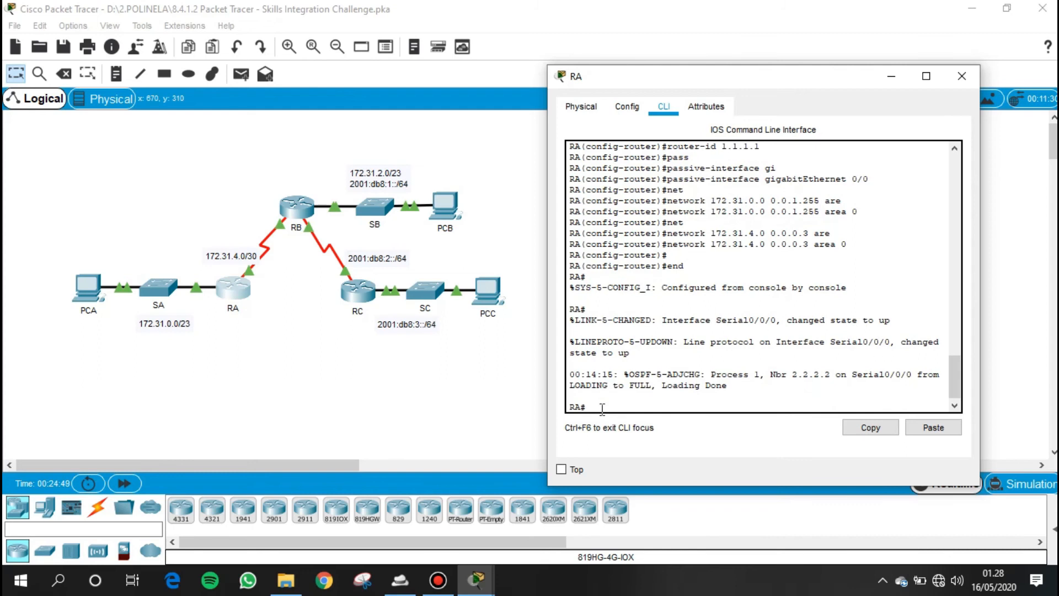
{"action": "type", "text": "sho"}
{"action": "key", "text": "Tab"}
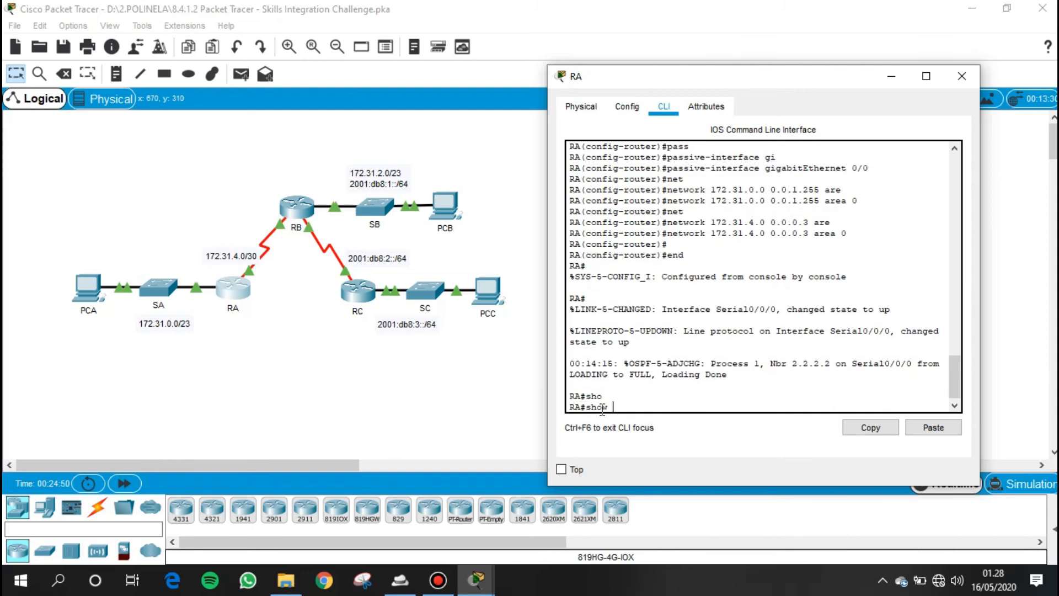
{"action": "type", "text": "ip"}
{"action": "key", "text": "Tab"}
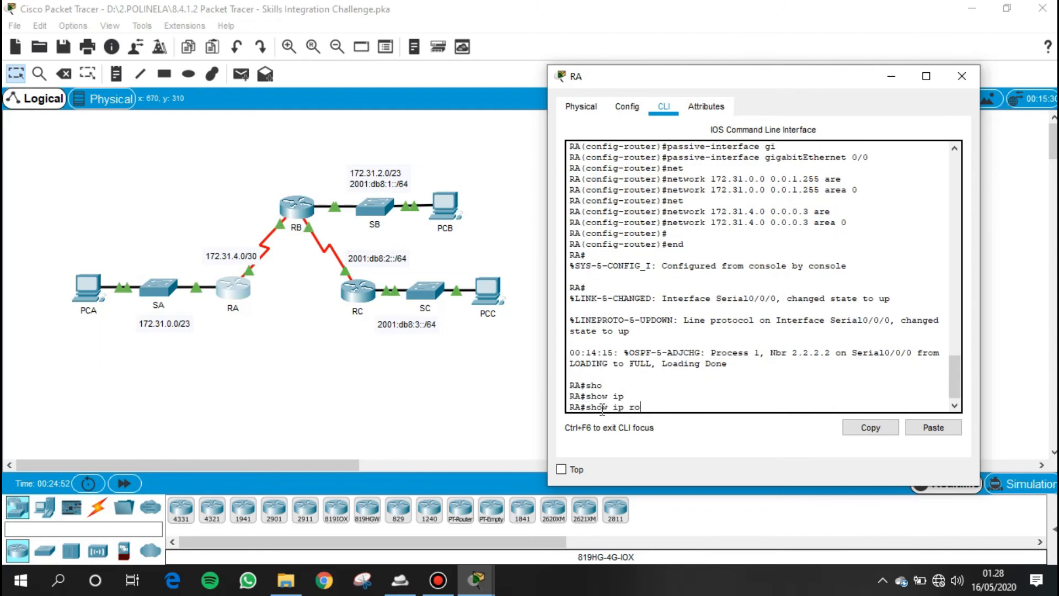
{"action": "type", "text": "ro"}
{"action": "key", "text": "Tab"}
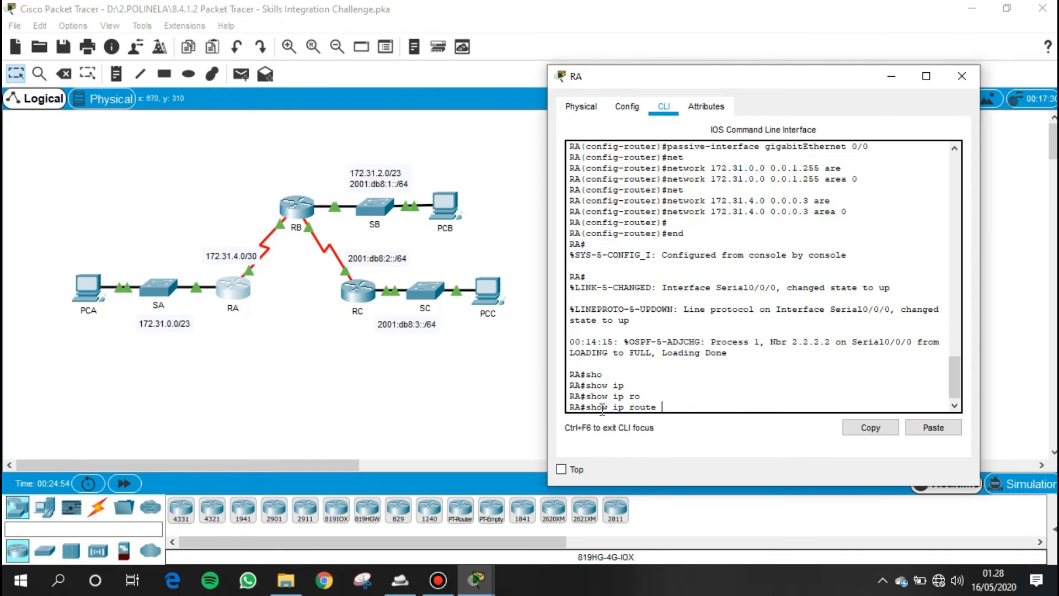
{"action": "key", "text": "Return"}
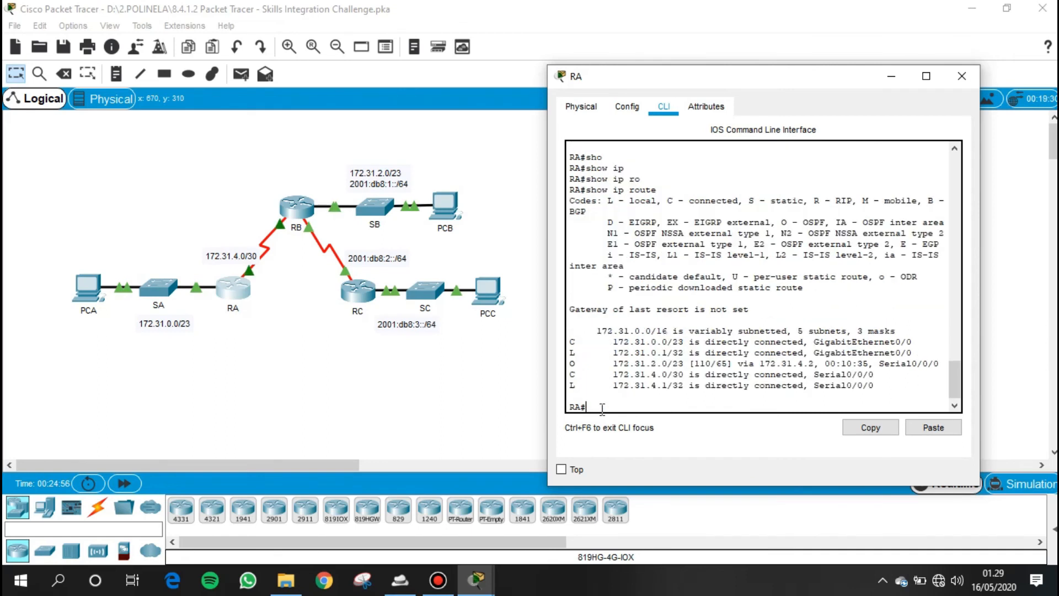
{"action": "left_click_drag", "start_coordinate": [569, 363], "coordinate": [943, 361]}
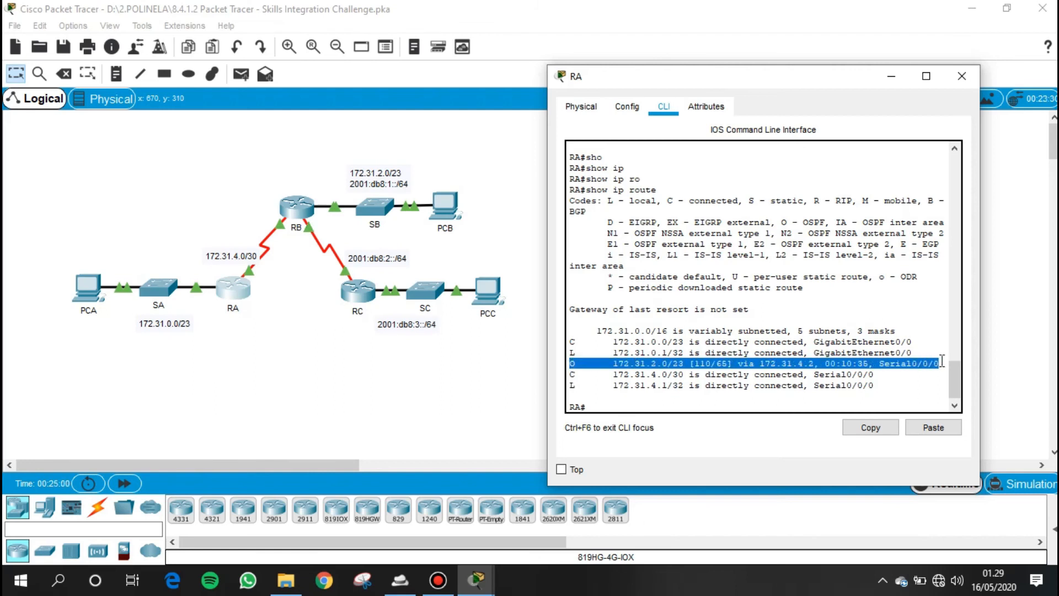
- List RA's OSPF neighbors with show ip ospf neighbor and highlight the neighbor entry
{"action": "left_click", "coordinate": [639, 406]}
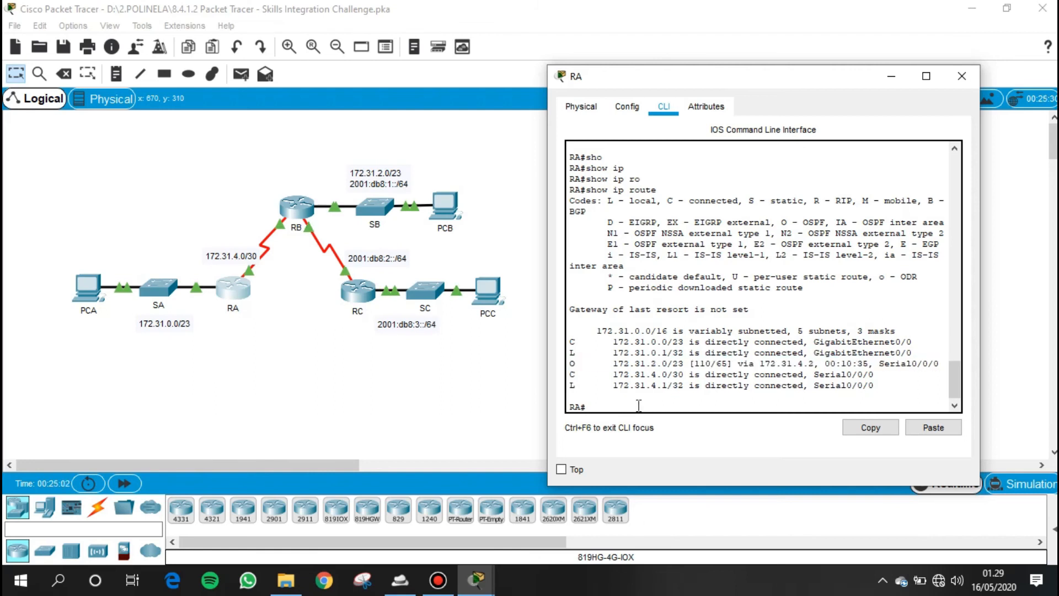
{"action": "type", "text": "sho"}
{"action": "key", "text": "Tab"}
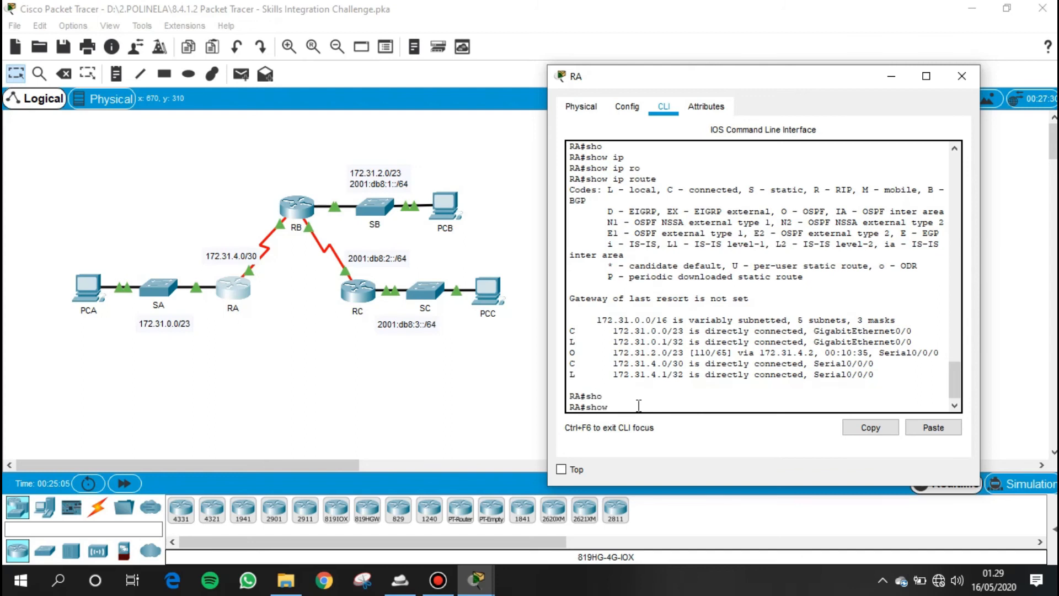
{"action": "type", "text": "ip os"}
{"action": "key", "text": "Tab"}
{"action": "type", "text": "n"}
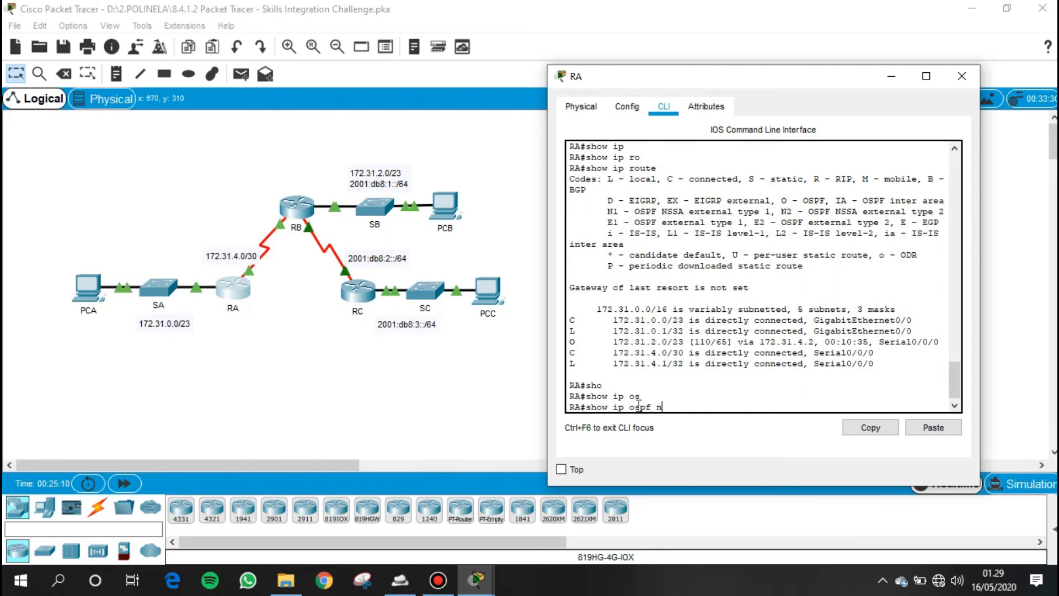
{"action": "type", "text": "ei"}
{"action": "key", "text": "Tab"}
{"action": "key", "text": "Return"}
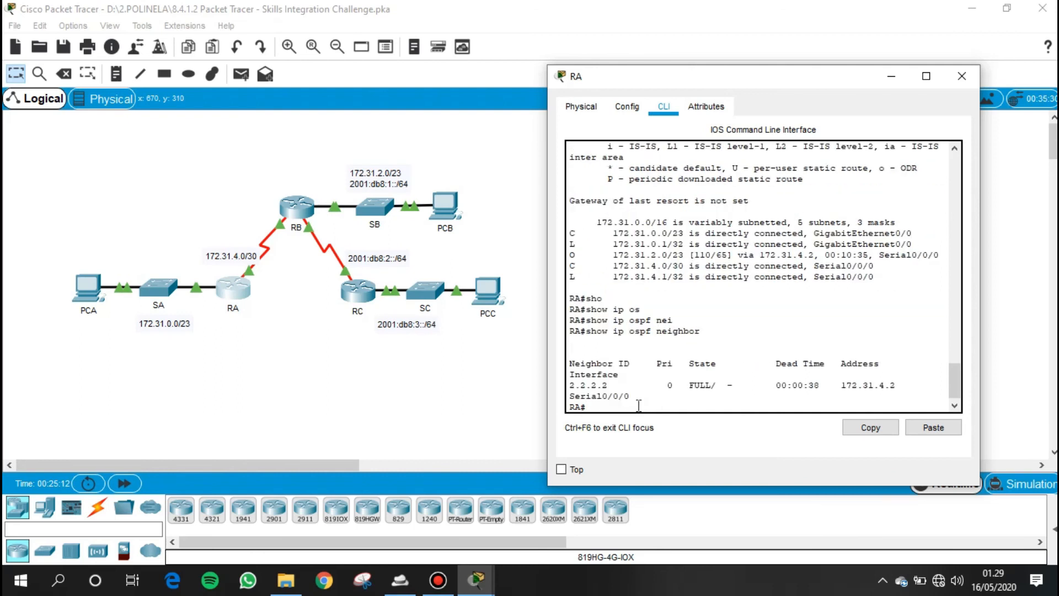
{"action": "left_click_drag", "start_coordinate": [572, 375], "coordinate": [840, 398]}
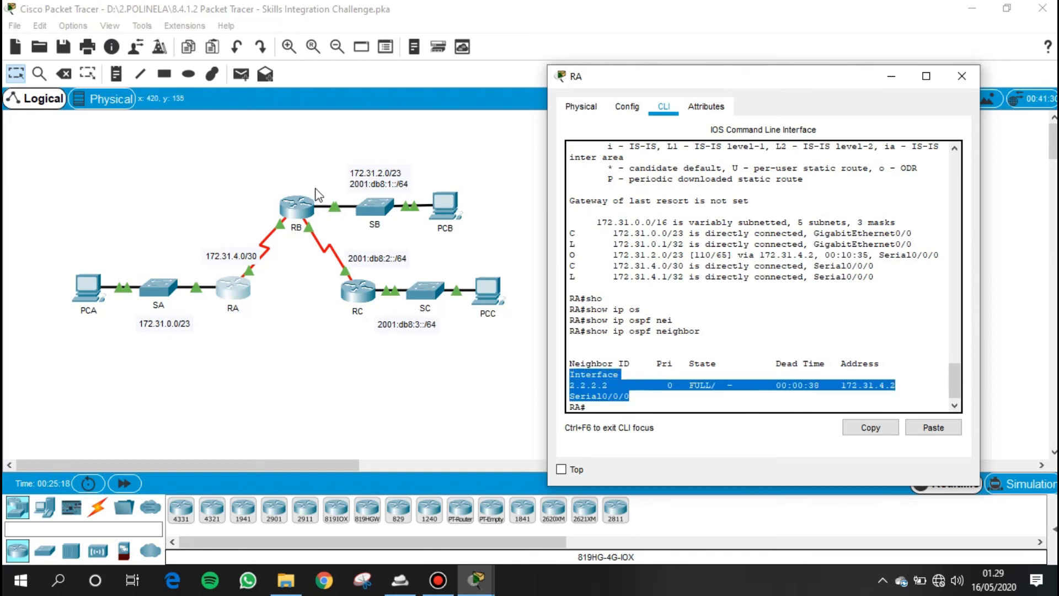
- Display RB's IPv4 routing table with show ip route and highlight its OSPF-learned route
{"action": "left_click", "coordinate": [305, 208]}
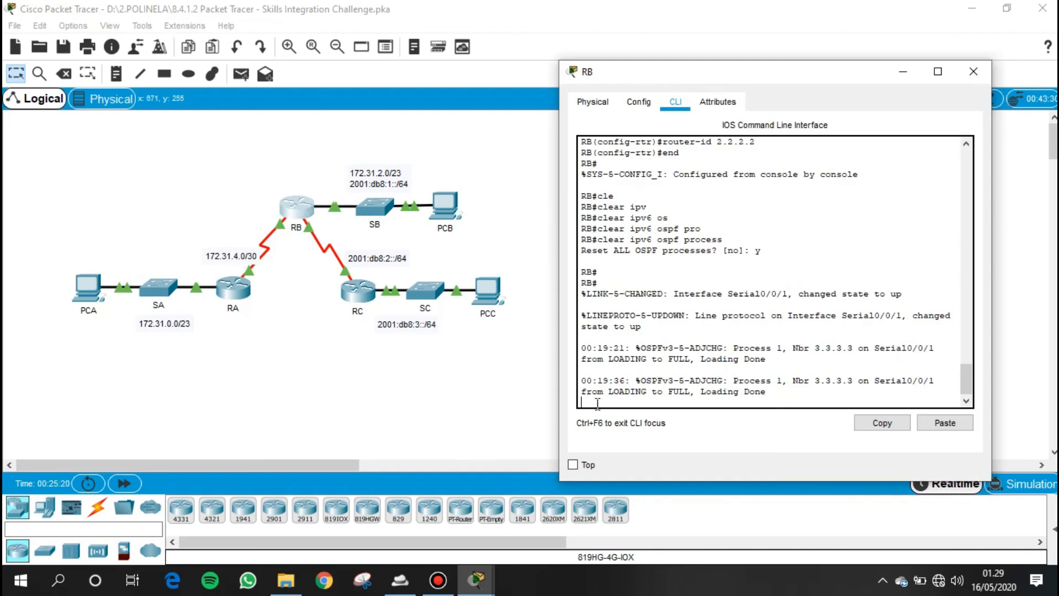
{"action": "key", "text": "Return"}
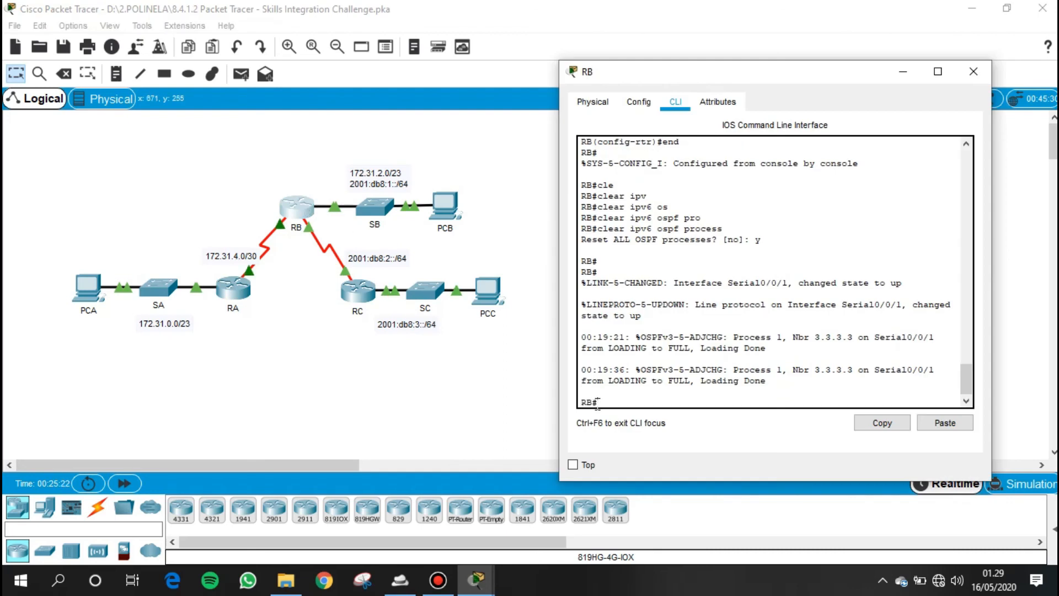
{"action": "type", "text": "sho"}
{"action": "key", "text": "Tab"}
{"action": "type", "text": "ip"}
{"action": "key", "text": "Tab"}
{"action": "type", "text": "ro"}
{"action": "key", "text": "Tab"}
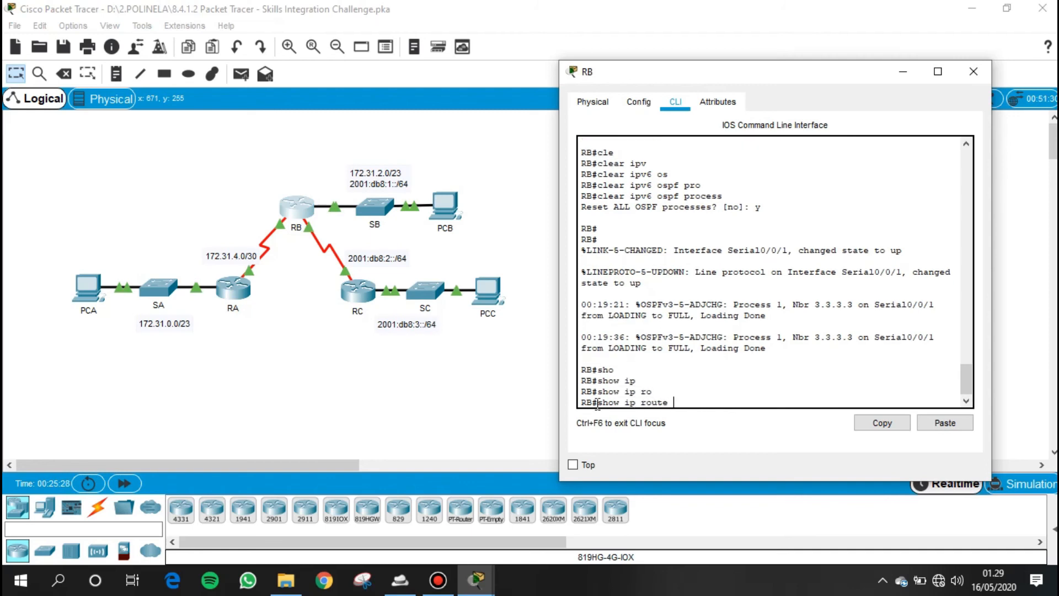
{"action": "key", "text": "Return"}
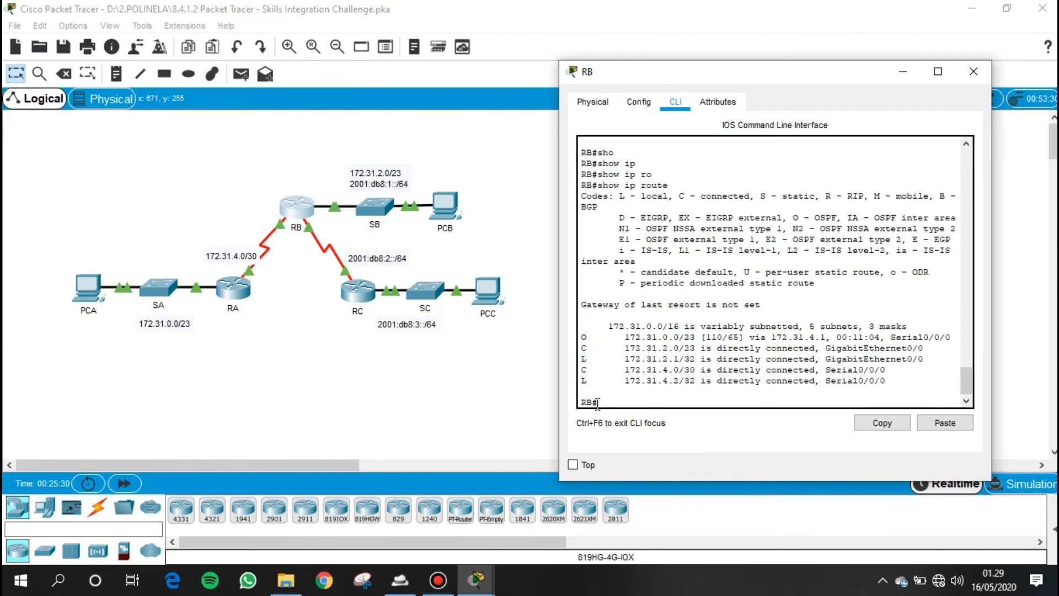
{"action": "left_click_drag", "start_coordinate": [581, 337], "coordinate": [958, 336]}
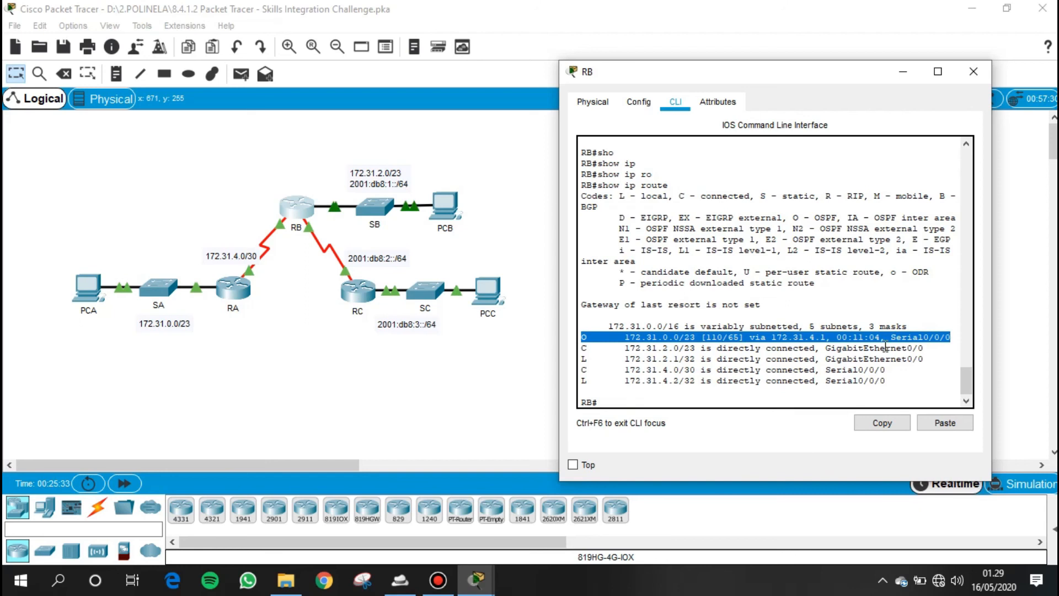
- Display RB's IPv6 routing table with show ipv6 route and highlight its OSPF-learned route
{"action": "left_click", "coordinate": [620, 406]}
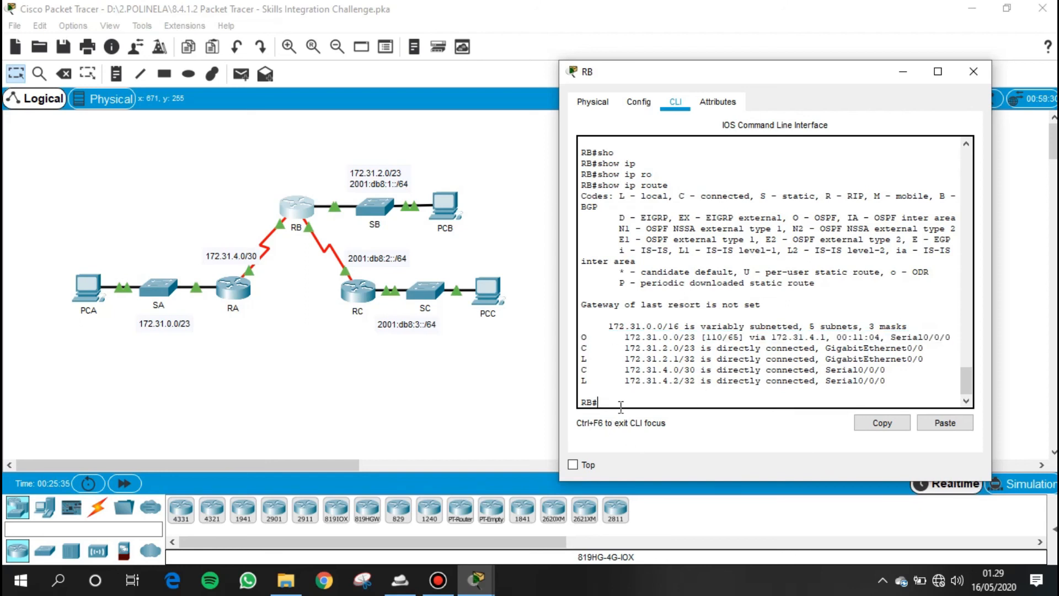
{"action": "type", "text": "sh"}
{"action": "key", "text": "Tab"}
{"action": "type", "text": "ipv"}
{"action": "key", "text": "Tab"}
{"action": "type", "text": "rou"}
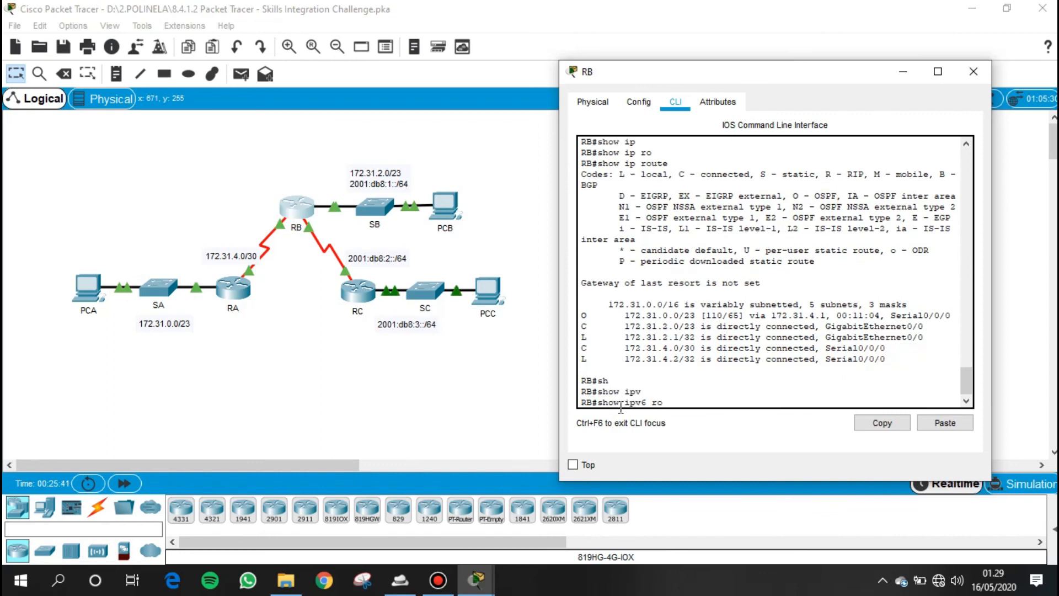
{"action": "key", "text": "Tab"}
{"action": "key", "text": "Return"}
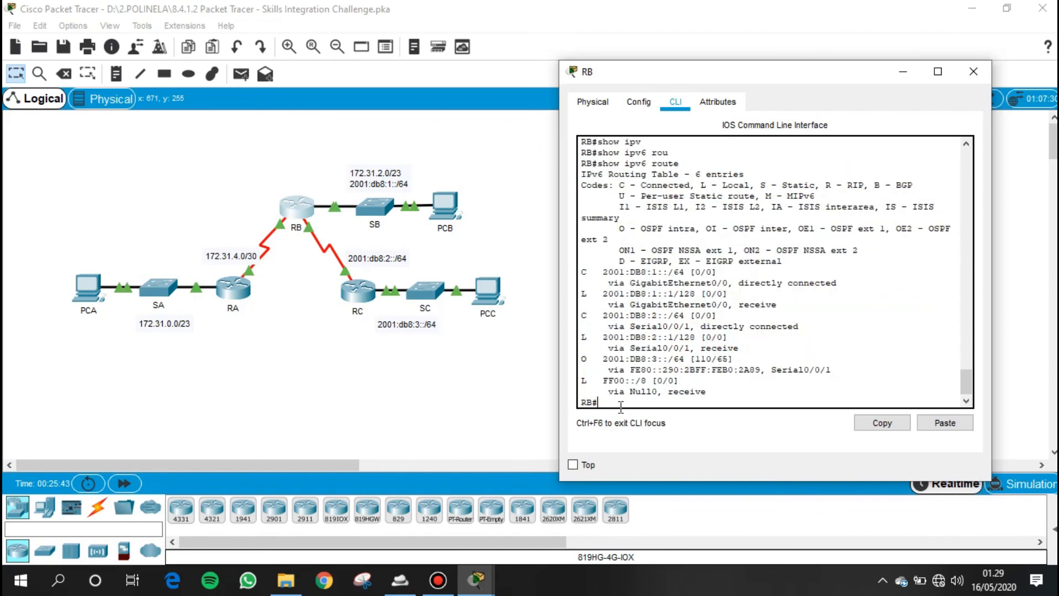
{"action": "key", "text": "Return"}
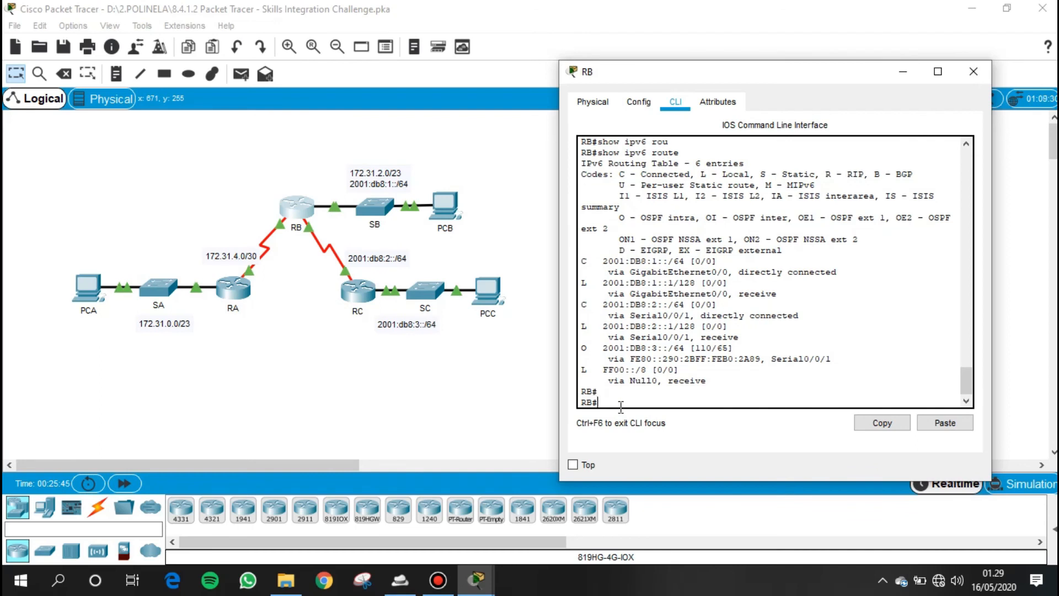
{"action": "left_click_drag", "start_coordinate": [582, 348], "coordinate": [853, 361]}
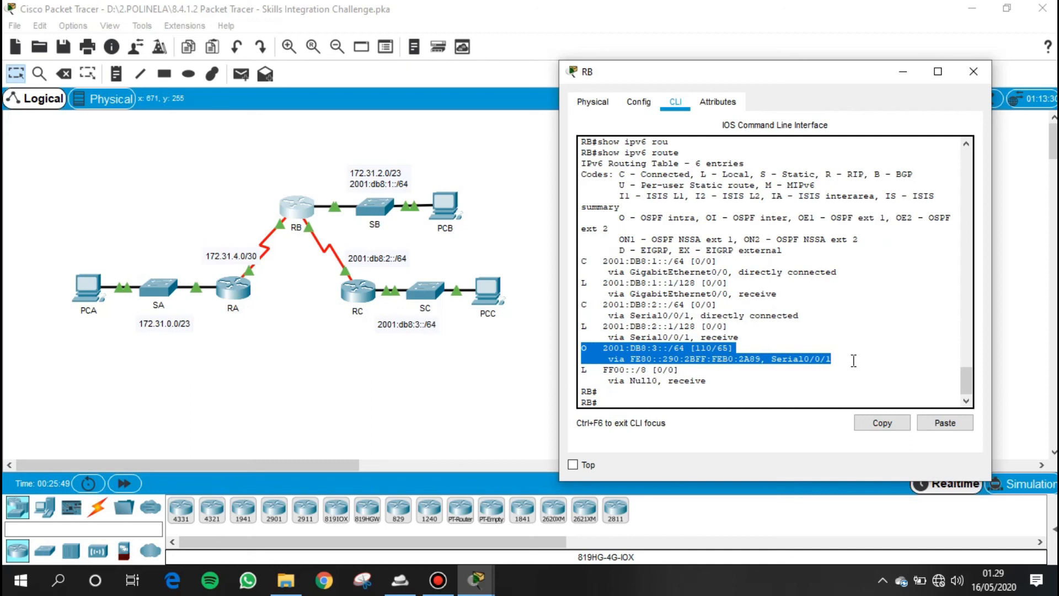
{"action": "left_click", "coordinate": [673, 401]}
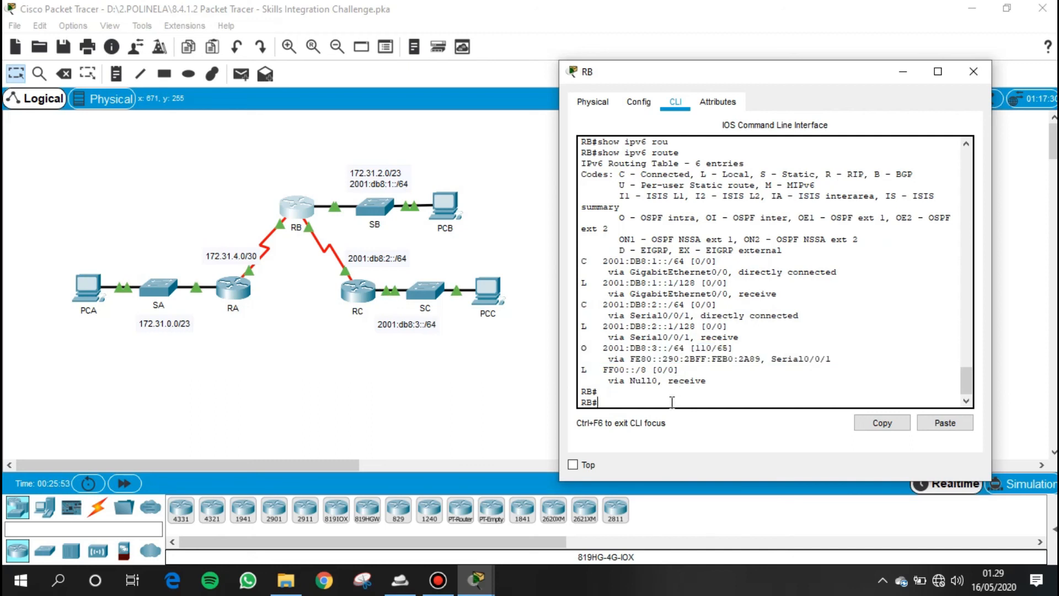
{"action": "type", "text": "sho"}
{"action": "key", "text": "Tab"}
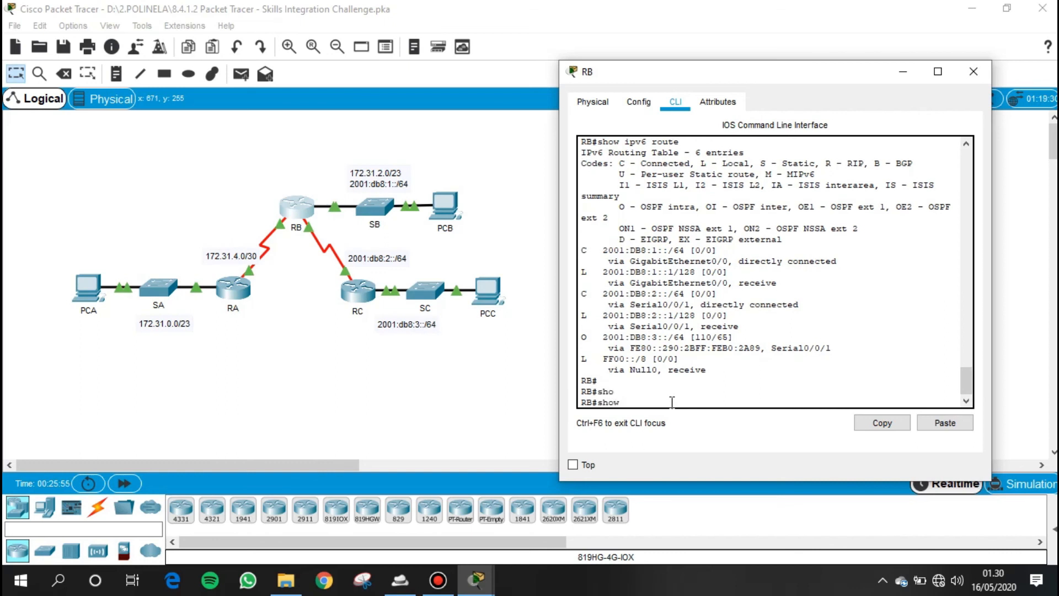
{"action": "type", "text": "ip so"}
{"action": "key", "text": "Tab"}
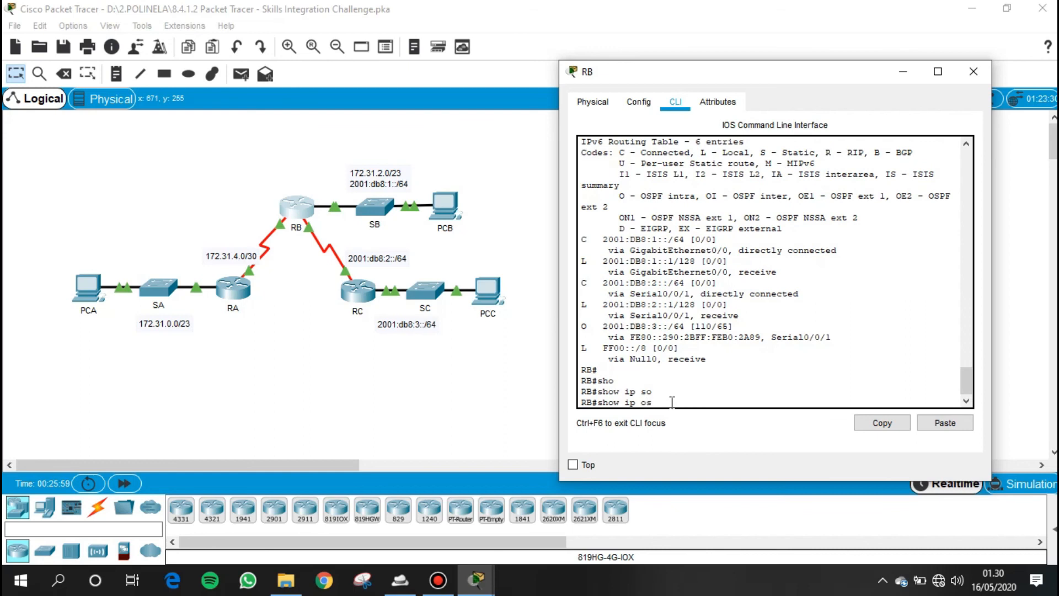
{"action": "type", "text": "os"}
{"action": "key", "text": "Tab"}
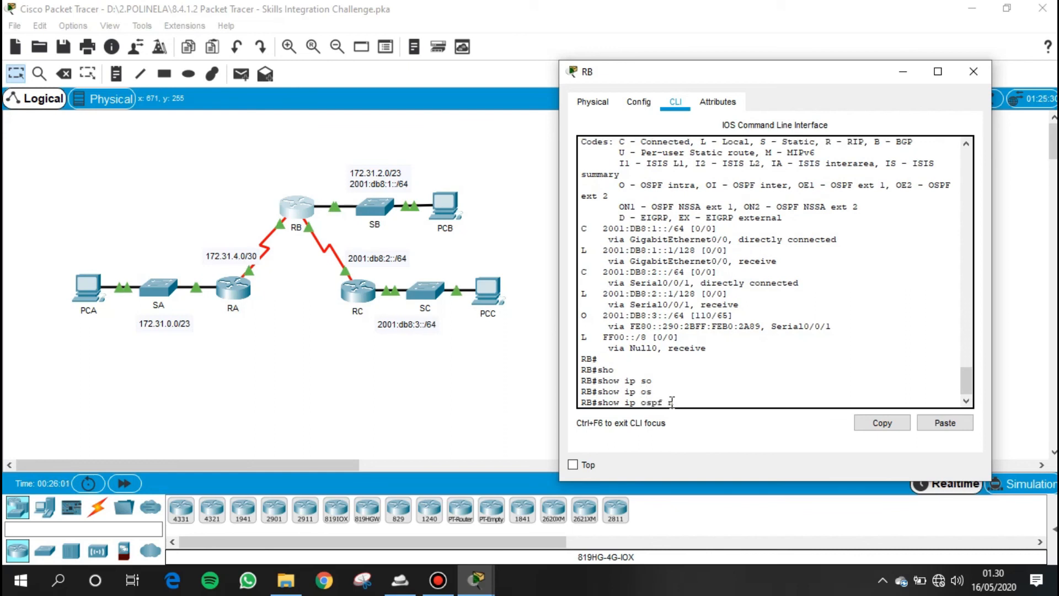
{"action": "type", "text": "ni"}
{"action": "key", "text": "Tab"}
{"action": "type", "text": "e"}
{"action": "key", "text": "Tab"}
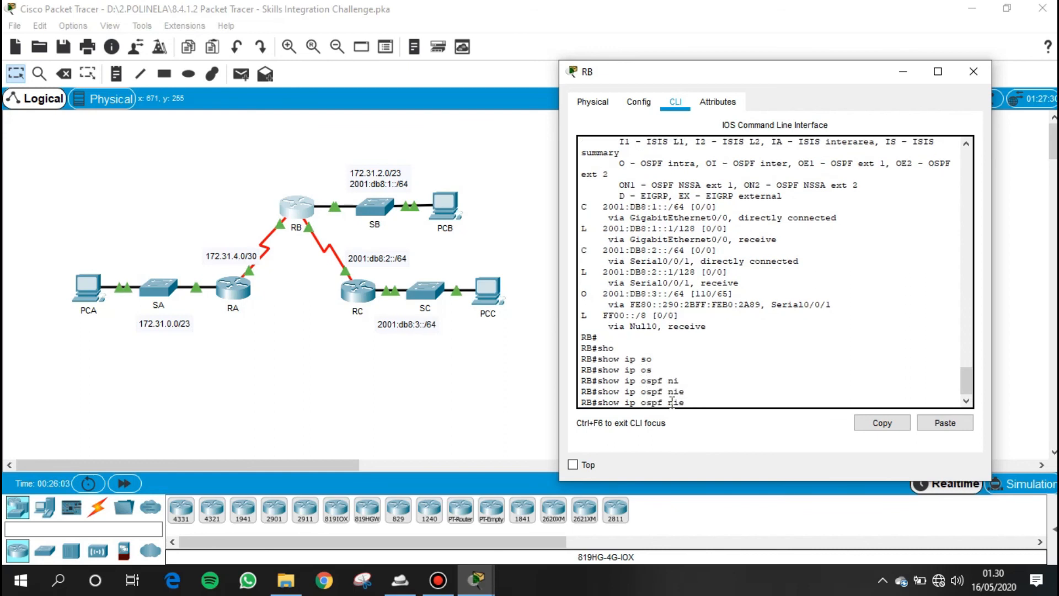
{"action": "key", "text": "BackSpace"}
{"action": "key", "text": "BackSpace"}
{"action": "key", "text": "BackSpace"}
{"action": "key", "text": "BackSpace"}
{"action": "key", "text": "BackSpace"}
{"action": "key", "text": "BackSpace"}
- List RB's OSPFv3 neighbors with show ipv6 ospf neighbor and highlight the neighbor entry
{"action": "type", "text": "v"}
{"action": "key", "text": "Tab"}
{"action": "type", "text": "os"}
{"action": "key", "text": "Tab"}
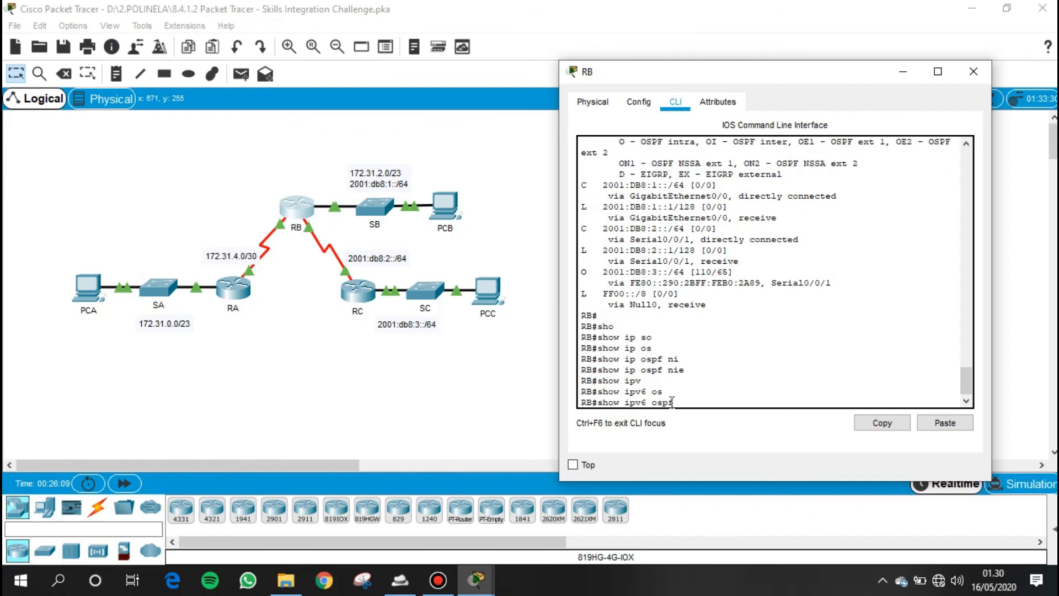
{"action": "type", "text": "ne"}
{"action": "key", "text": "Tab"}
{"action": "key", "text": "Return"}
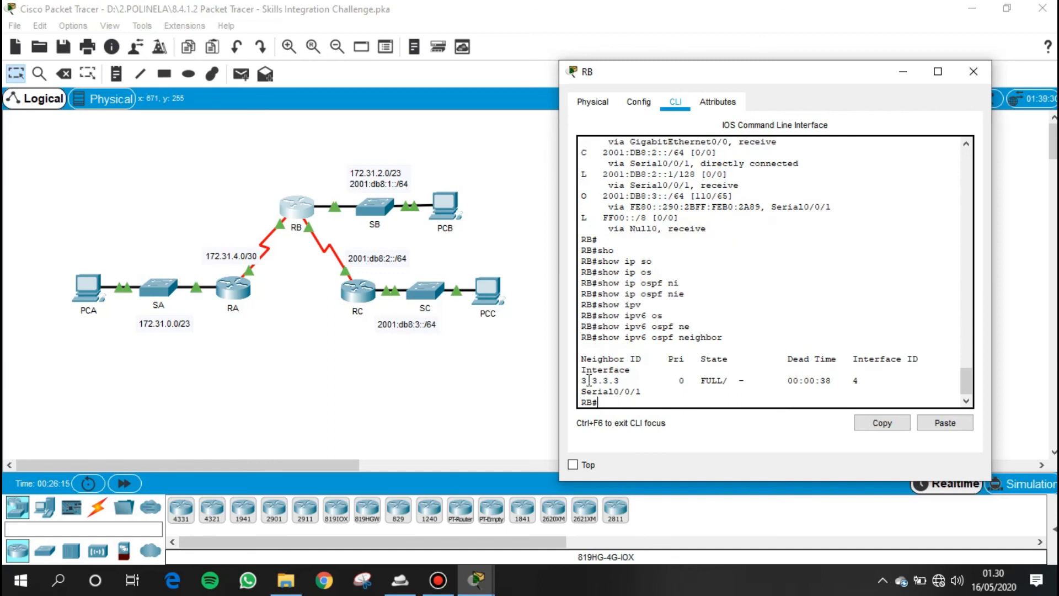
{"action": "left_click_drag", "start_coordinate": [582, 368], "coordinate": [902, 389]}
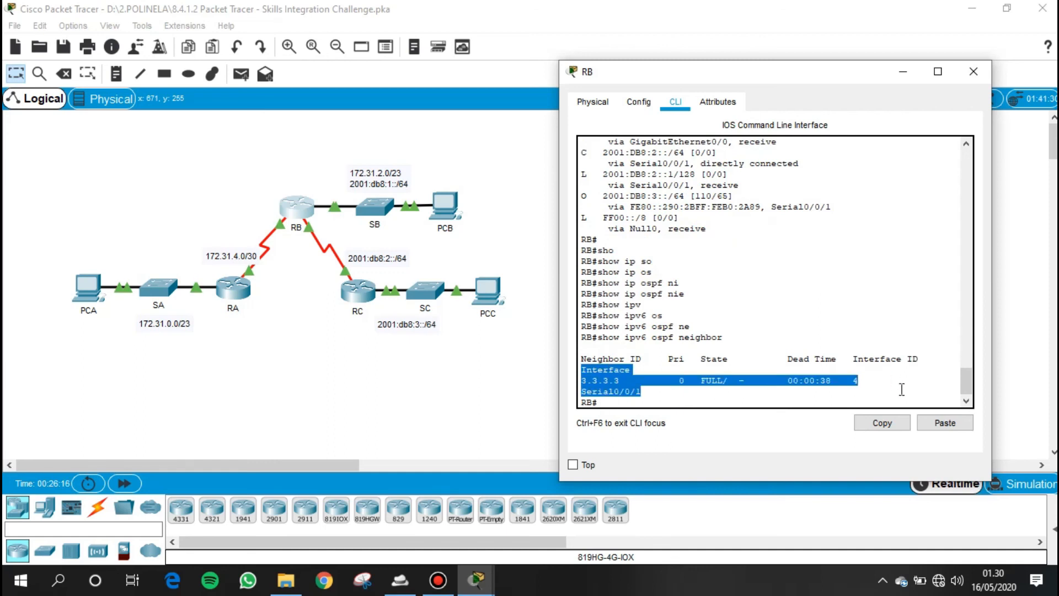
{"action": "left_click", "coordinate": [617, 402]}
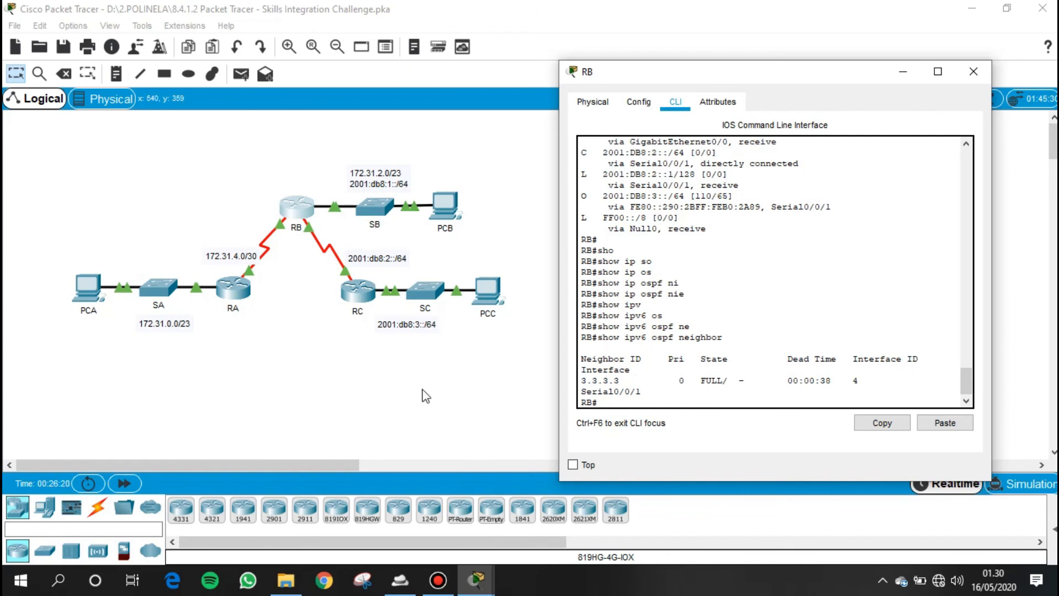
- Display RC's IPv6 routing table with show ipv6 route and highlight its OSPF-learned route
{"action": "left_click", "coordinate": [391, 381]}
{"action": "left_click", "coordinate": [353, 292]}
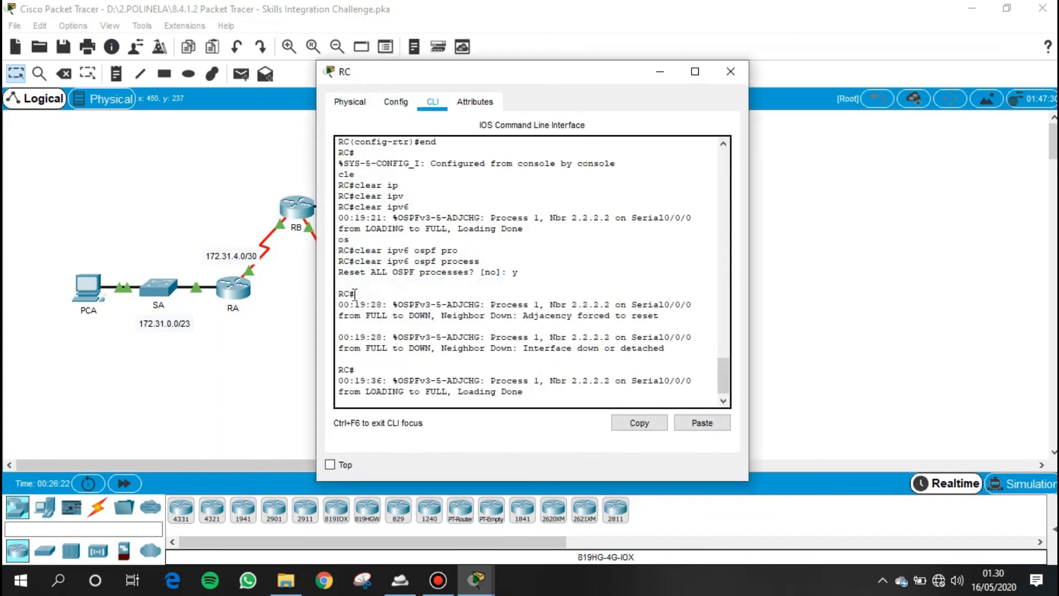
{"action": "key", "text": "Return"}
{"action": "key", "text": "Return"}
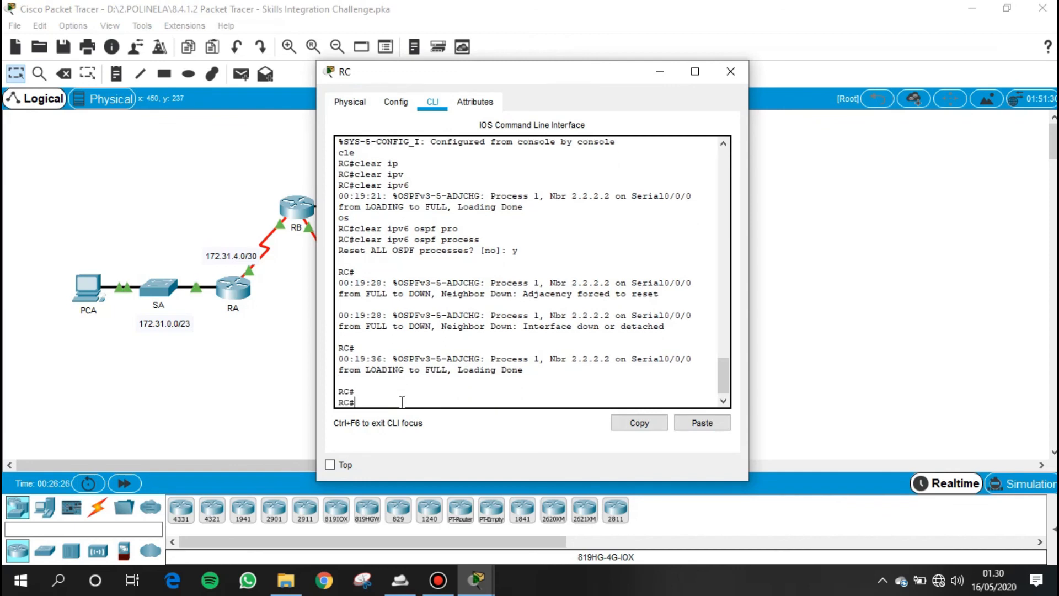
{"action": "type", "text": "sh"}
{"action": "key", "text": "Tab"}
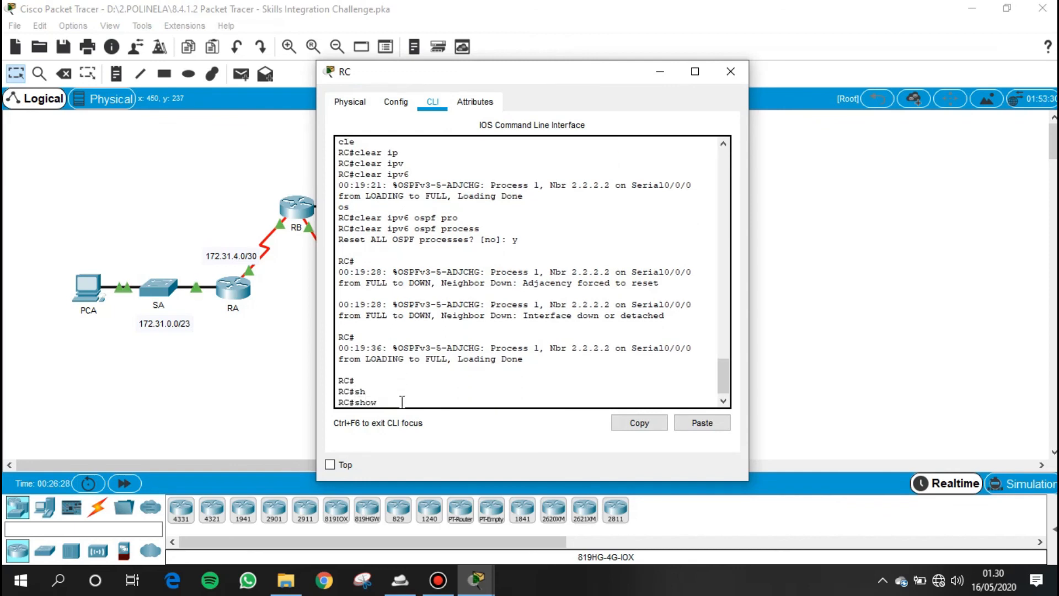
{"action": "type", "text": "ipv"}
{"action": "key", "text": "Tab"}
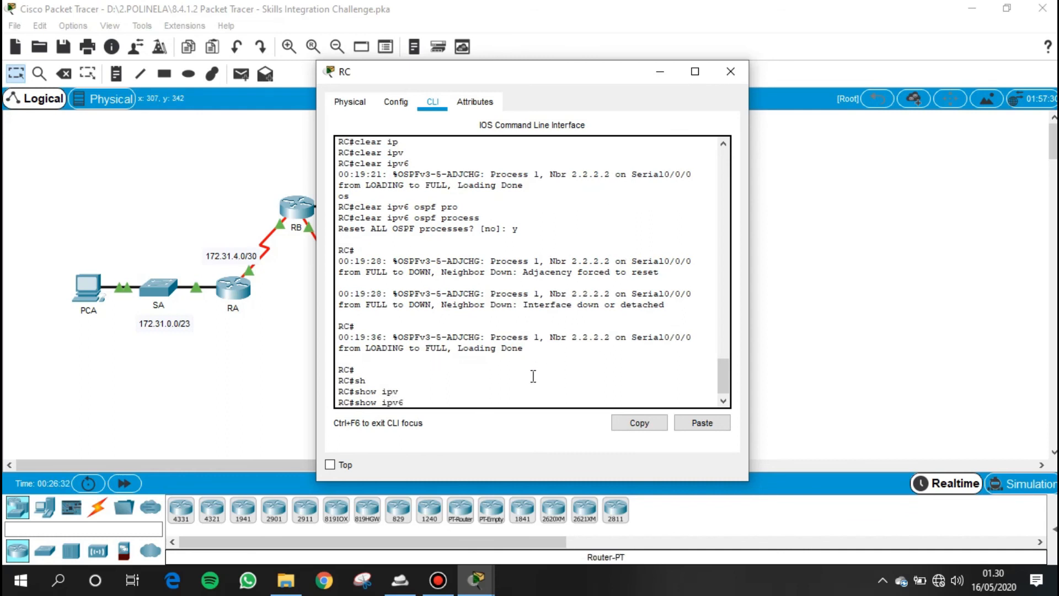
{"action": "type", "text": "rou"}
{"action": "key", "text": "Tab"}
{"action": "key", "text": "Return"}
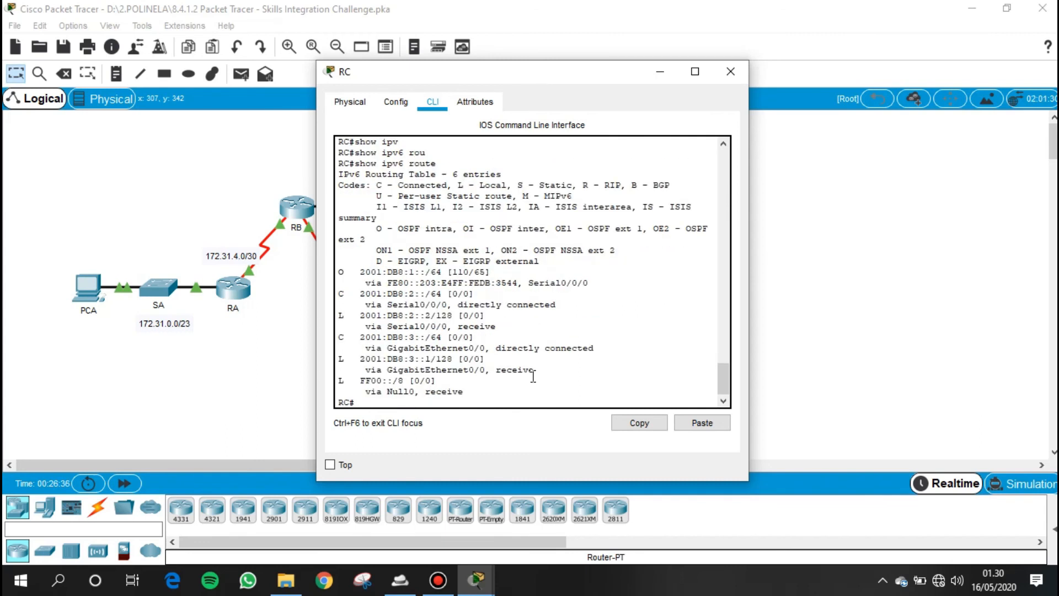
{"action": "left_click_drag", "start_coordinate": [341, 271], "coordinate": [608, 286]}
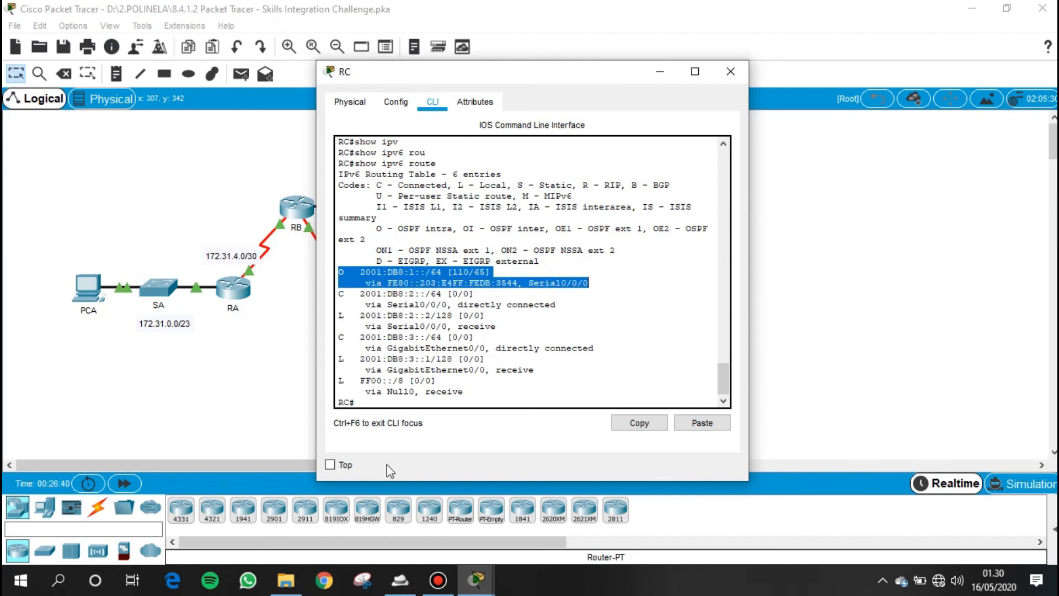
- List RC's OSPFv3 neighbors with show ipv6 ospf neighbor, highlight the neighbor entry and close RC's window
{"action": "left_click", "coordinate": [392, 406]}
{"action": "type", "text": "sho"}
{"action": "key", "text": "Tab"}
{"action": "type", "text": "ip"}
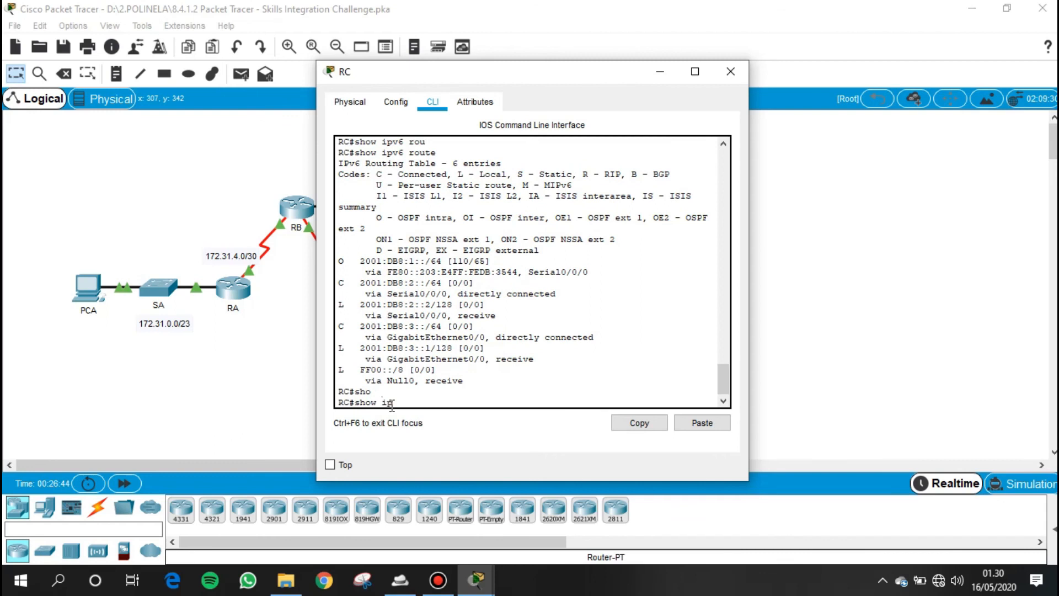
{"action": "type", "text": "v6"}
{"action": "key", "text": "Tab"}
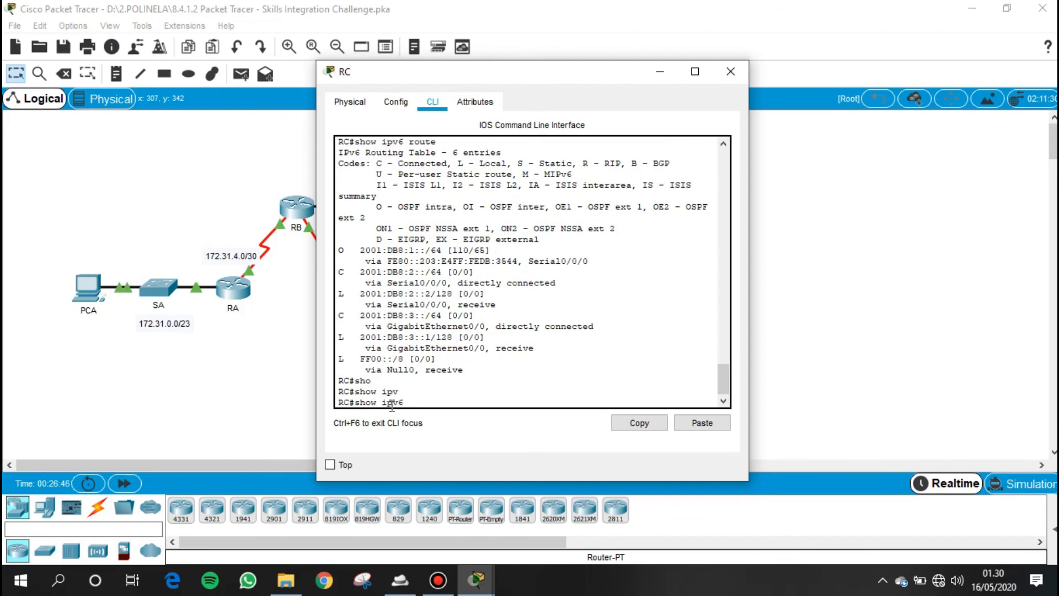
{"action": "type", "text": "os"}
{"action": "key", "text": "Tab"}
{"action": "type", "text": "ne"}
{"action": "key", "text": "Tab"}
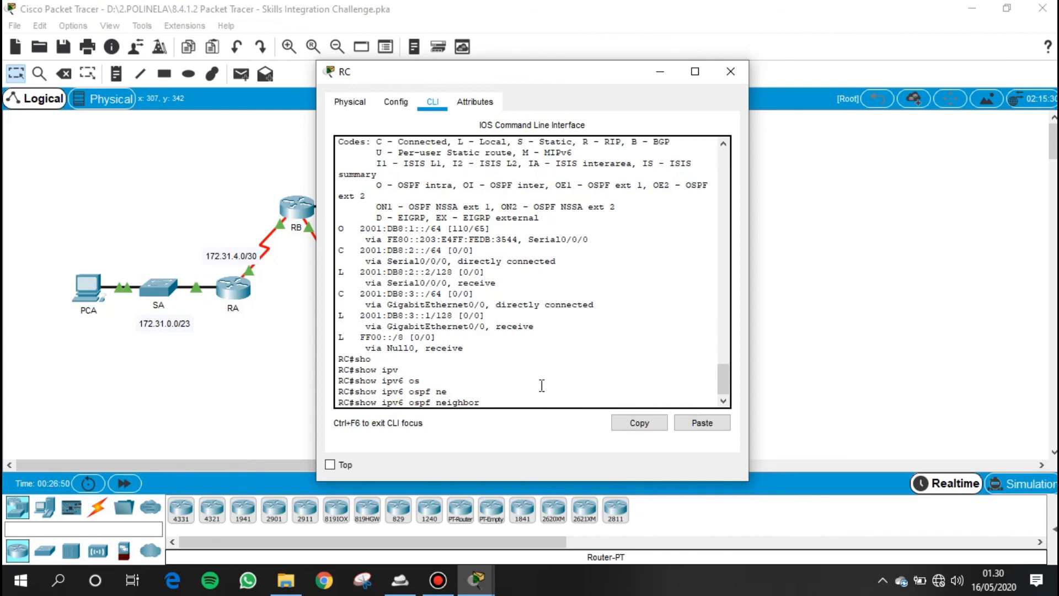
{"action": "key", "text": "Return"}
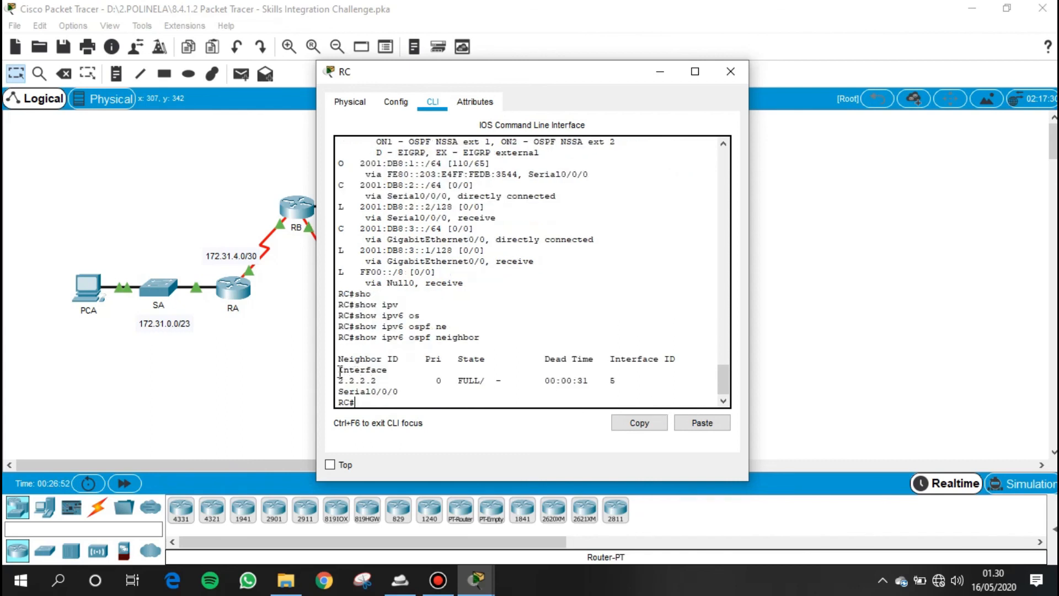
{"action": "left_click_drag", "start_coordinate": [353, 380], "coordinate": [550, 392]}
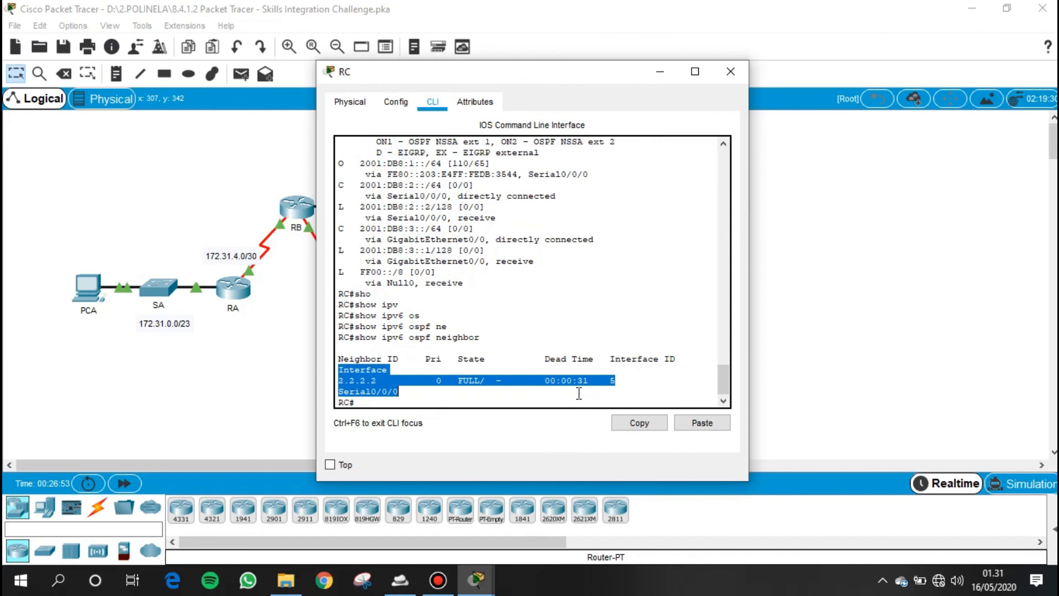
{"action": "left_click", "coordinate": [383, 402]}
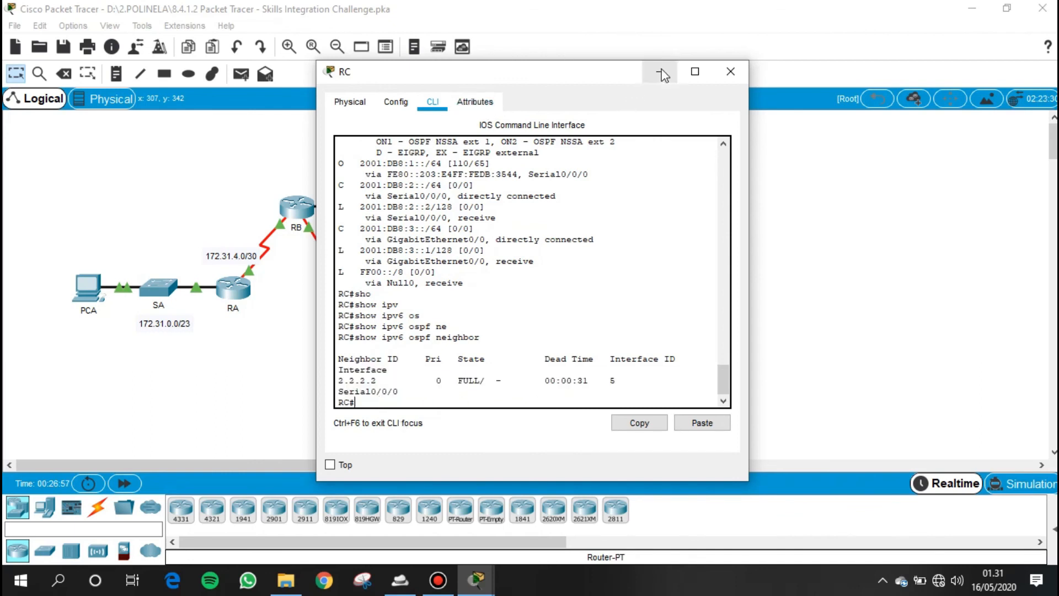
{"action": "left_click", "coordinate": [730, 71]}
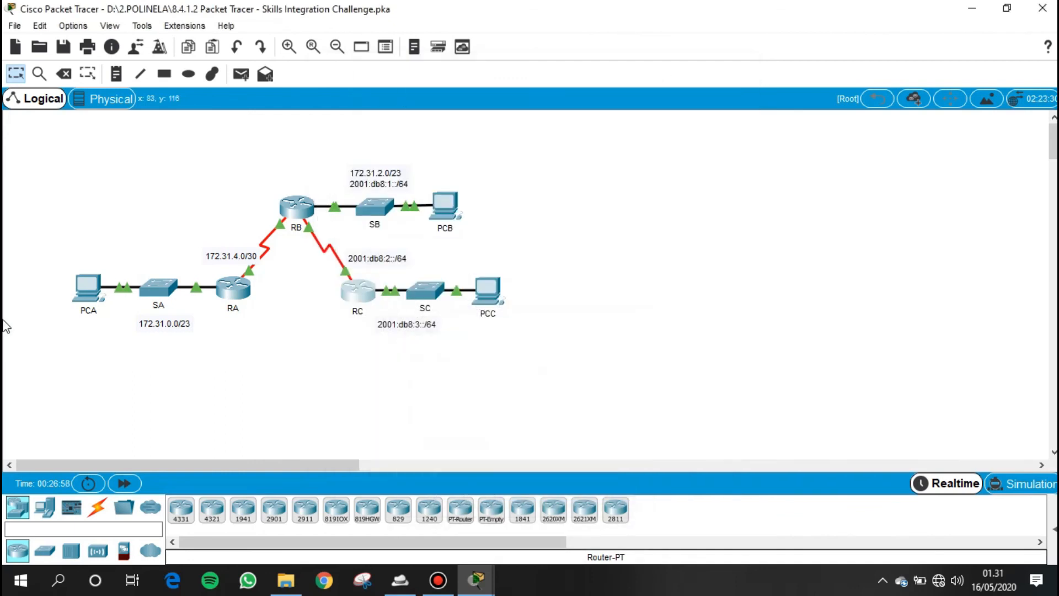
- Open PCA's command prompt and select PCB's IPv4 address in PCB's IP configuration for copying
{"action": "left_click", "coordinate": [86, 292]}
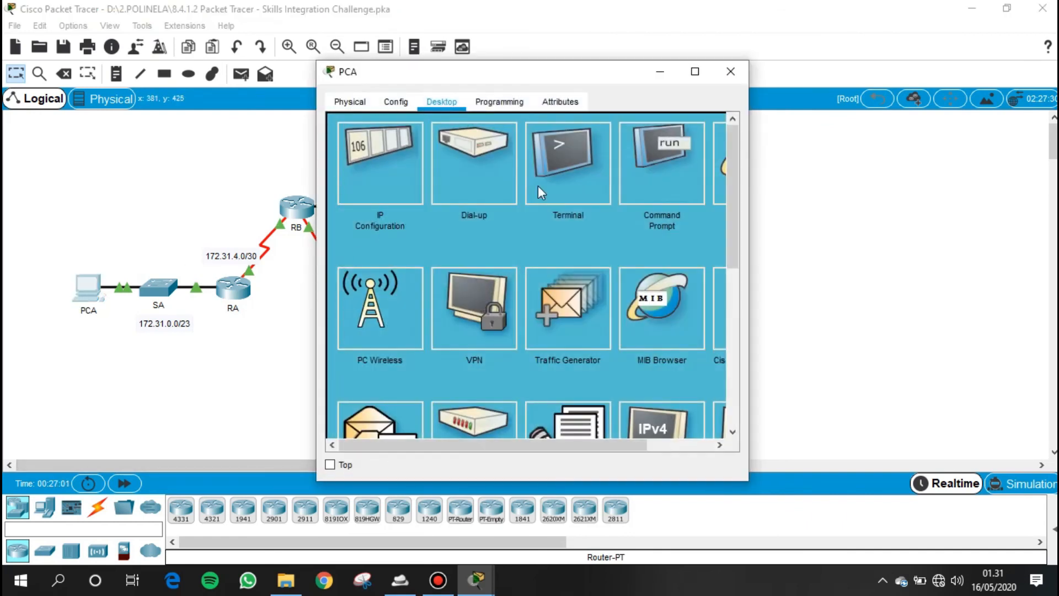
{"action": "left_click", "coordinate": [638, 168]}
{"action": "left_click_drag", "start_coordinate": [473, 69], "coordinate": [701, 78]}
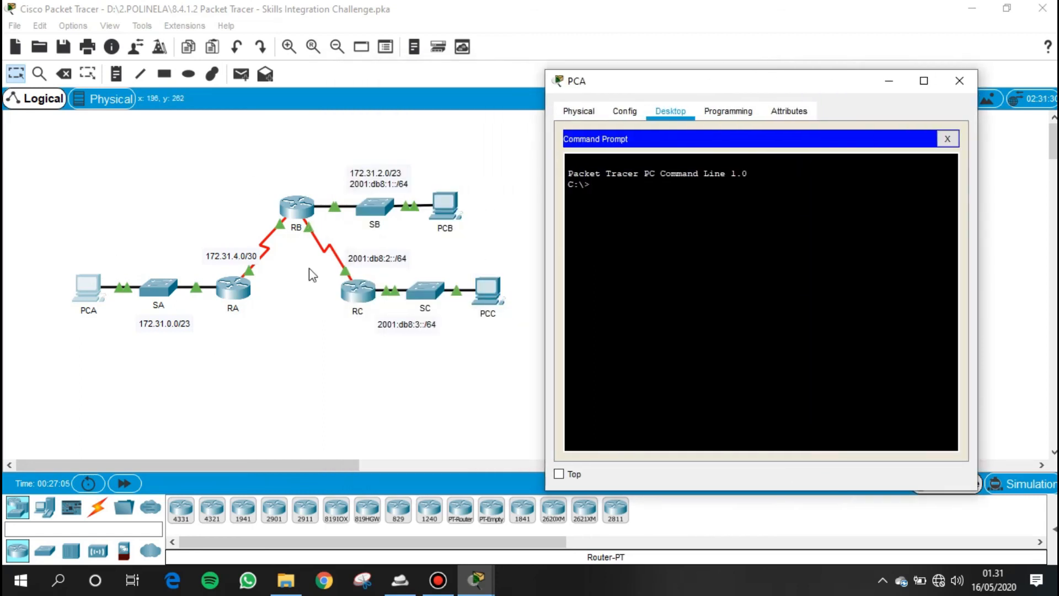
{"action": "left_click", "coordinate": [452, 210]}
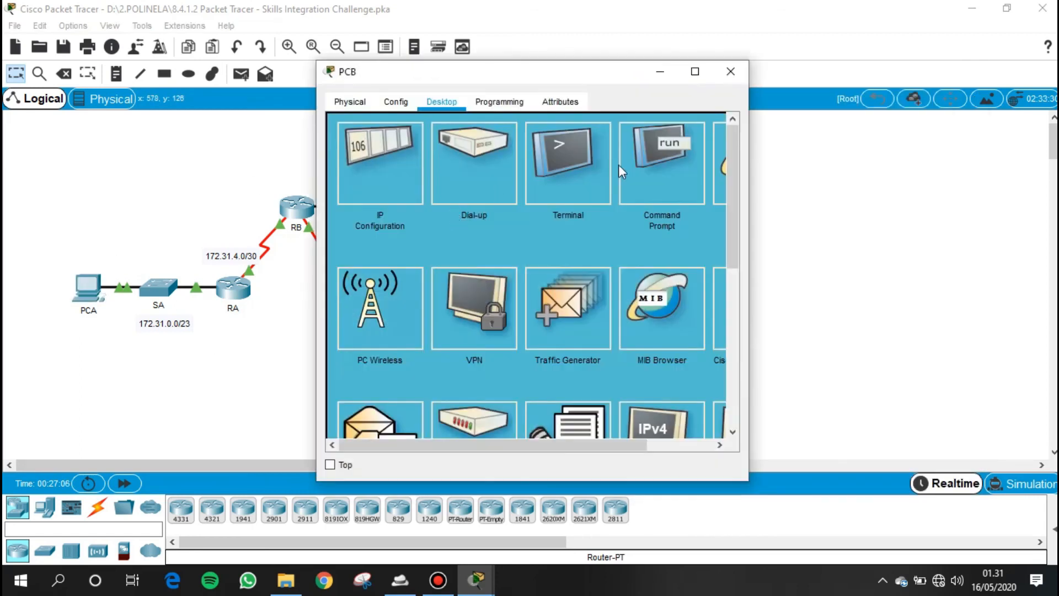
{"action": "left_click", "coordinate": [379, 192]}
{"action": "left_click_drag", "start_coordinate": [512, 212], "coordinate": [448, 215]}
{"action": "key", "text": "ctrl+c"}
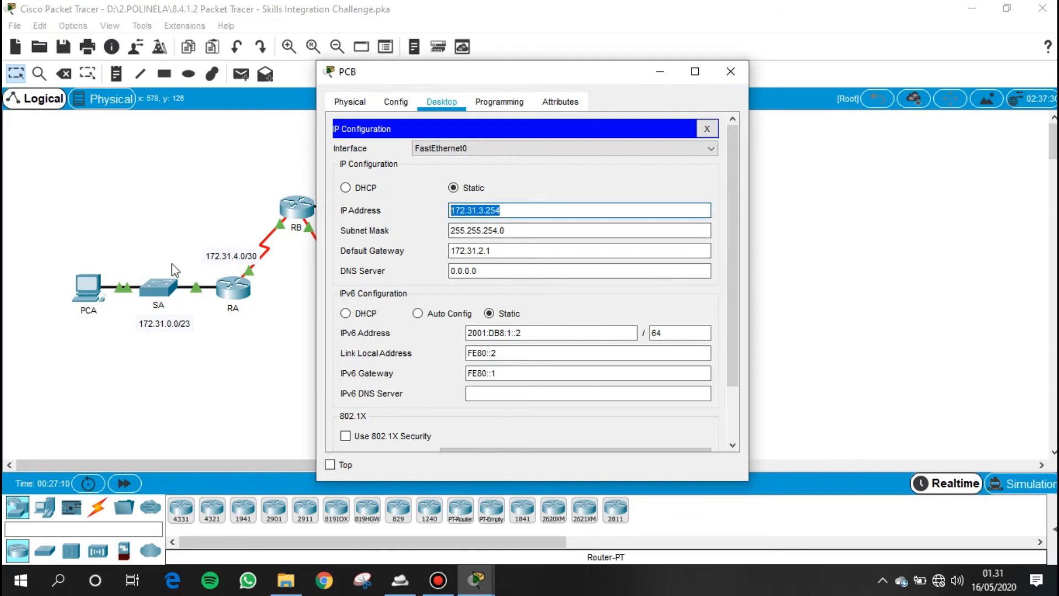
- Ping PCB's IPv4 address 172.31.3.254 from PCA's command prompt
{"action": "left_click", "coordinate": [87, 288]}
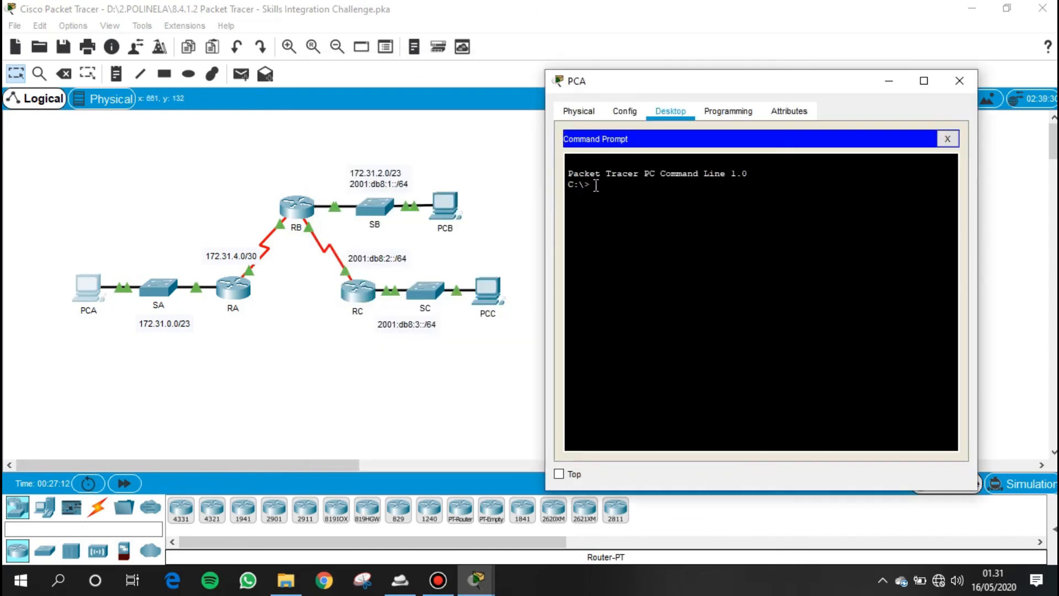
{"action": "type", "text": "ping"}
{"action": "right_click", "coordinate": [638, 189]}
{"action": "left_click", "coordinate": [663, 217]}
{"action": "key", "text": "Return"}
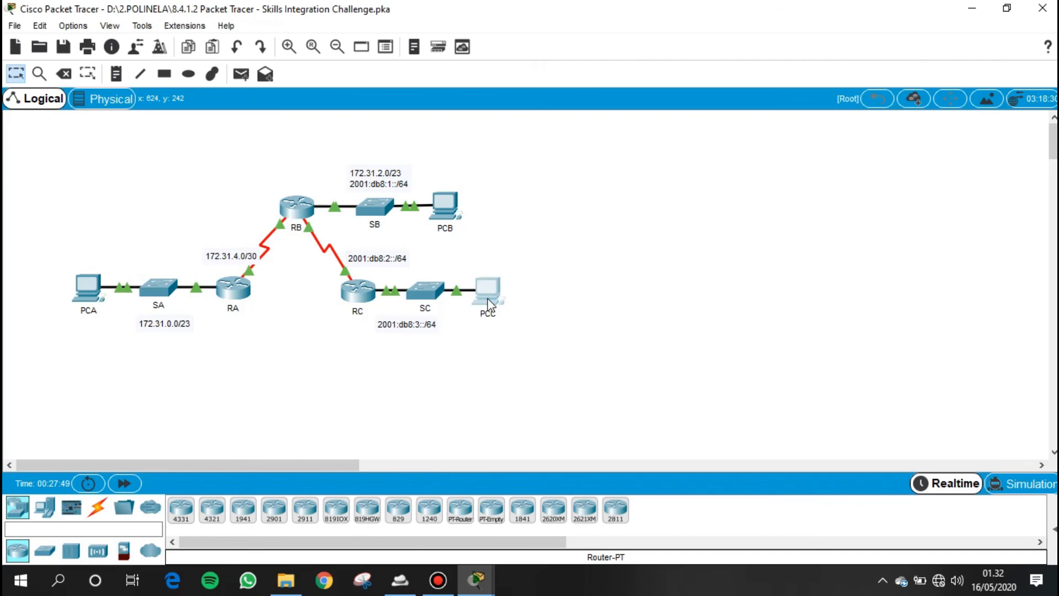
- Open PCC's device window and PCB's command prompt, and begin a ping command on PCB
{"action": "left_click", "coordinate": [488, 291]}
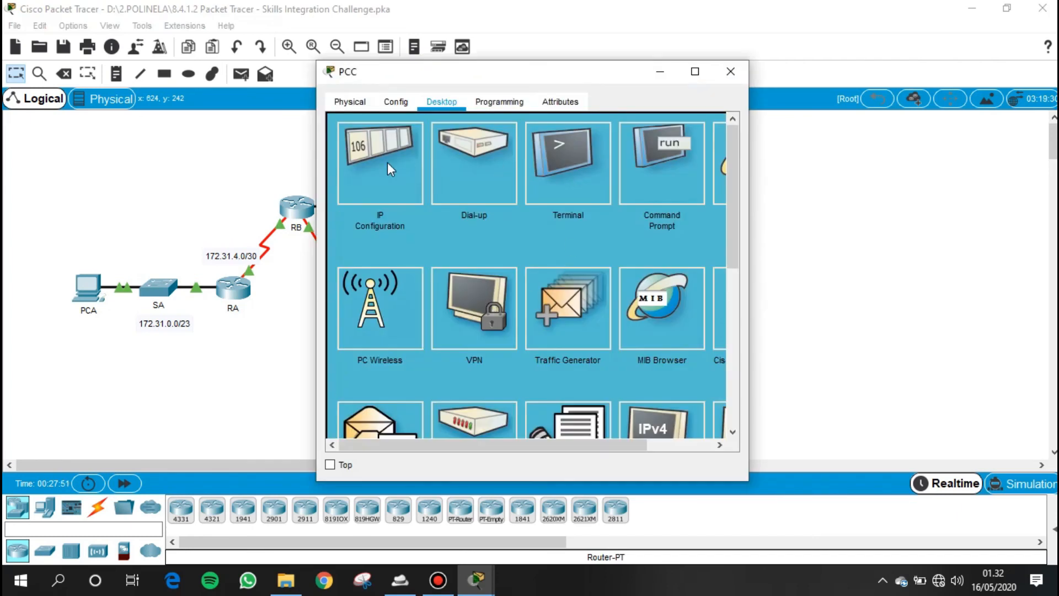
{"action": "left_click_drag", "start_coordinate": [549, 75], "coordinate": [820, 107]}
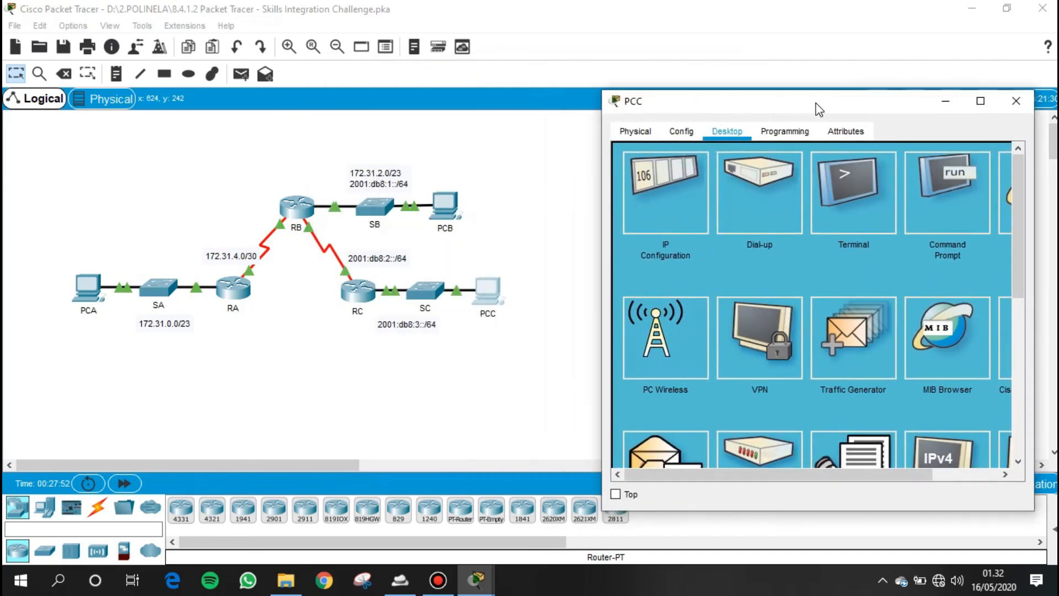
{"action": "left_click", "coordinate": [442, 207]}
{"action": "left_click", "coordinate": [701, 125]}
{"action": "left_click", "coordinate": [571, 161]}
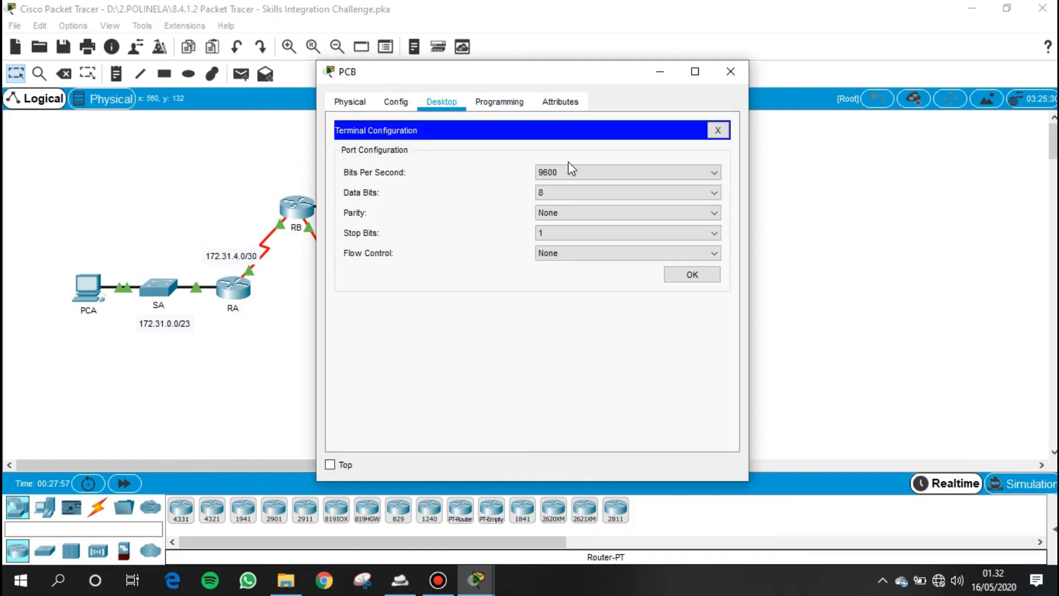
{"action": "left_click", "coordinate": [719, 124]}
{"action": "left_click", "coordinate": [674, 170]}
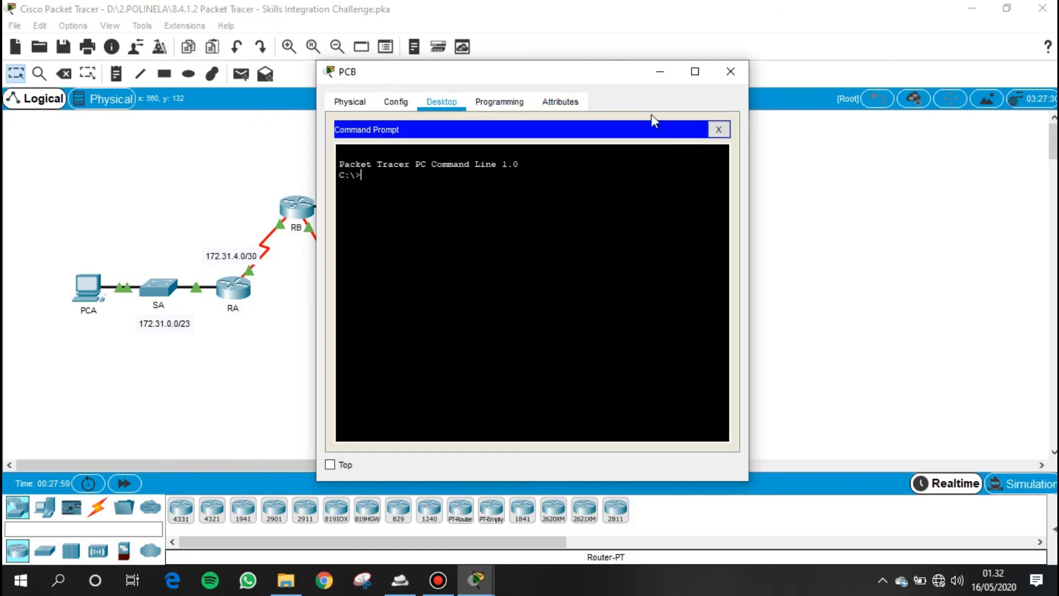
{"action": "type", "text": "ping"}
- Bring PCC's window forward and copy the IPv6 address from its IP configuration
{"action": "left_click", "coordinate": [476, 580]}
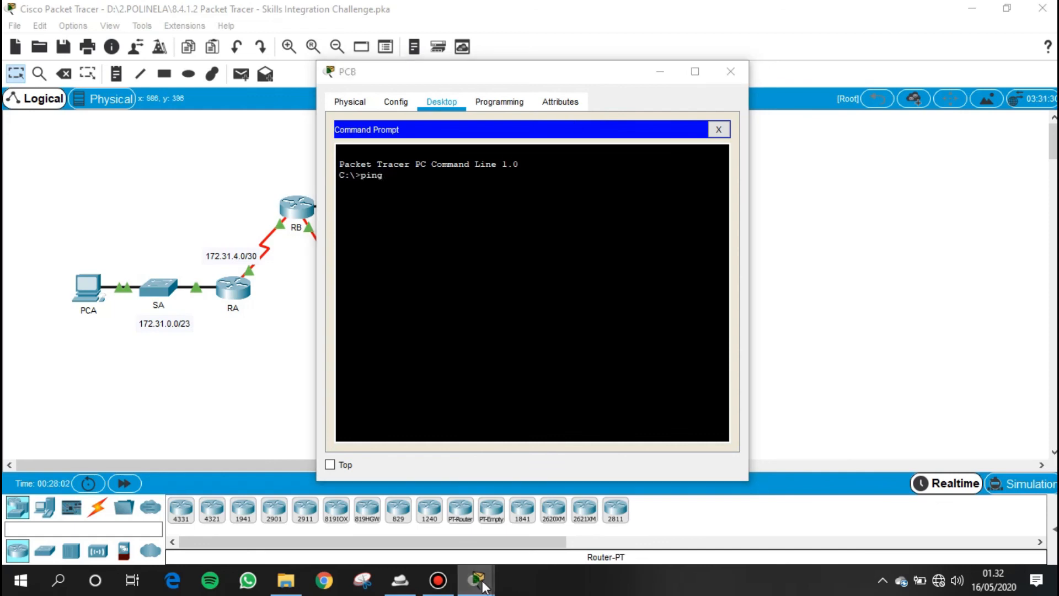
{"action": "left_click", "coordinate": [920, 489]}
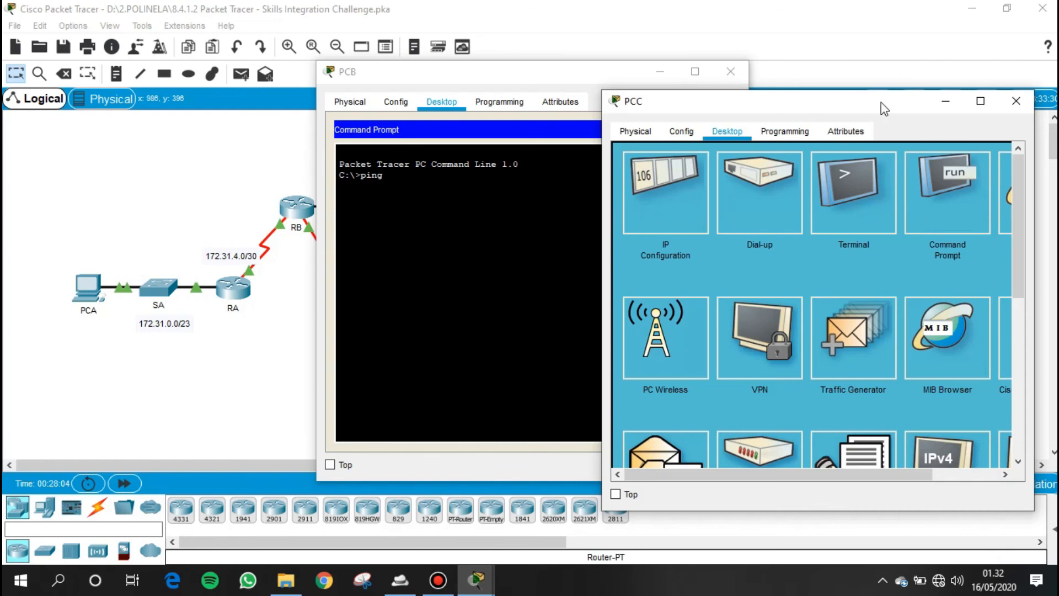
{"action": "left_click", "coordinate": [641, 205]}
{"action": "triple_click", "coordinate": [812, 362]}
{"action": "double_click", "coordinate": [765, 362]}
{"action": "triple_click", "coordinate": [783, 362]}
{"action": "double_click", "coordinate": [775, 363]}
{"action": "triple_click", "coordinate": [775, 362]}
{"action": "right_click", "coordinate": [774, 363]}
{"action": "left_click", "coordinate": [811, 430]}
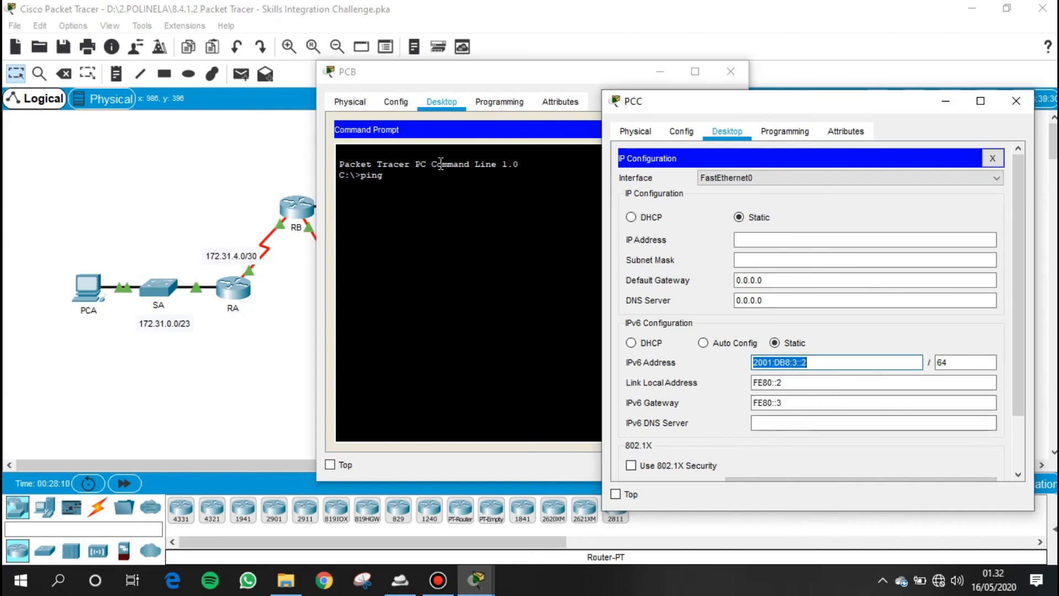
- Complete PCB's ping with PCC's address 2001:DB8:3::2, run it, and close the PCB and PCC windows
{"action": "left_click", "coordinate": [441, 163]}
{"action": "right_click", "coordinate": [450, 177]}
{"action": "type", "text": "2001:DB8:3::2"}
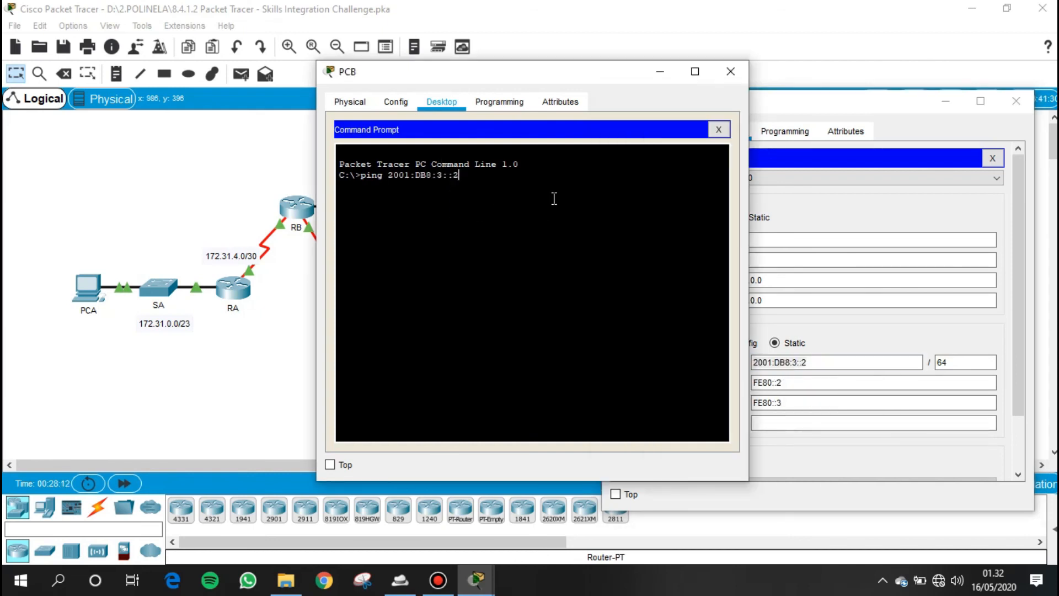
{"action": "key", "text": "Return"}
{"action": "left_click_drag", "start_coordinate": [456, 70], "coordinate": [191, 88]}
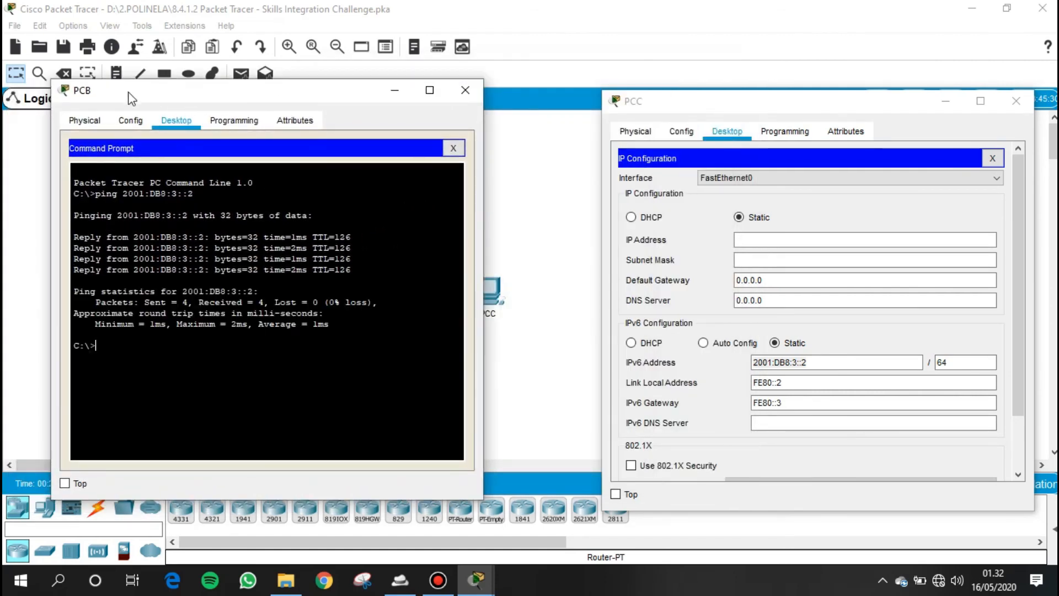
{"action": "left_click", "coordinate": [465, 90]}
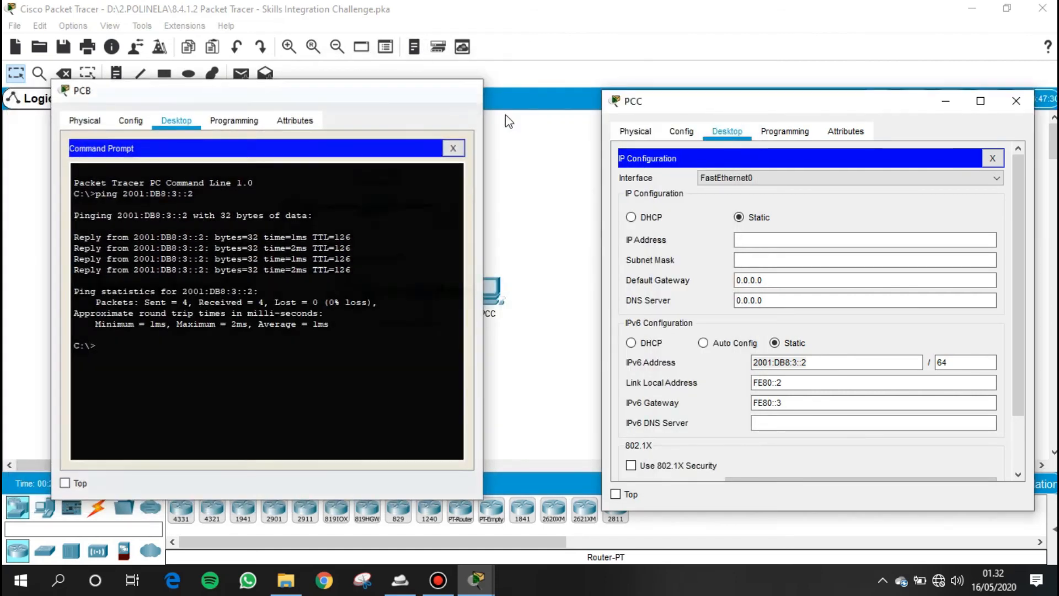
{"action": "left_click", "coordinate": [1016, 100]}
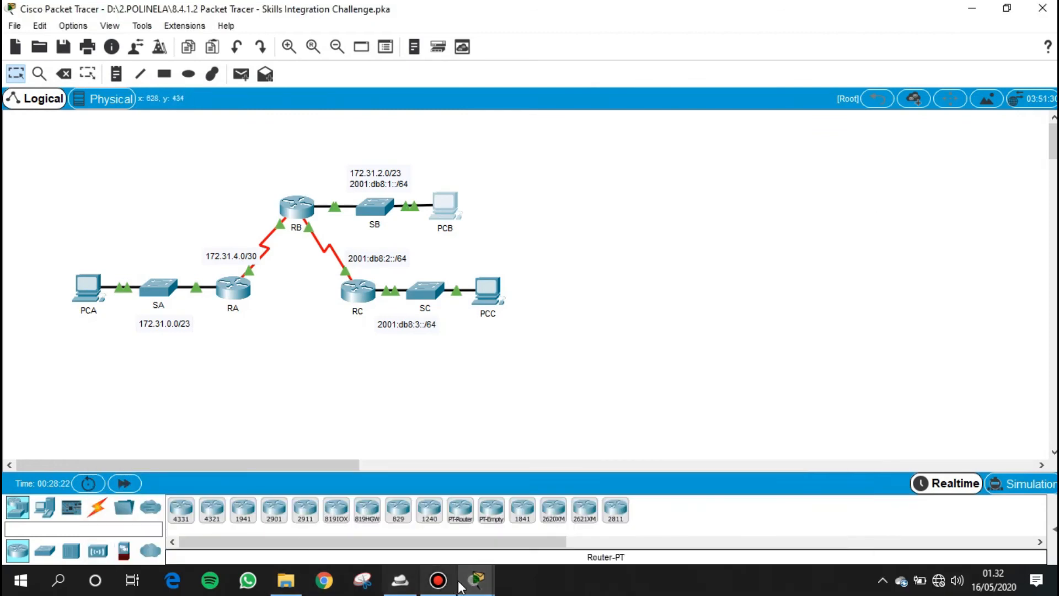
- Bring up the PT Activity instructions, enlarge their window and return to the addressing table
{"action": "mouse_move", "coordinate": [476, 580]}
{"action": "left_click", "coordinate": [634, 541]}
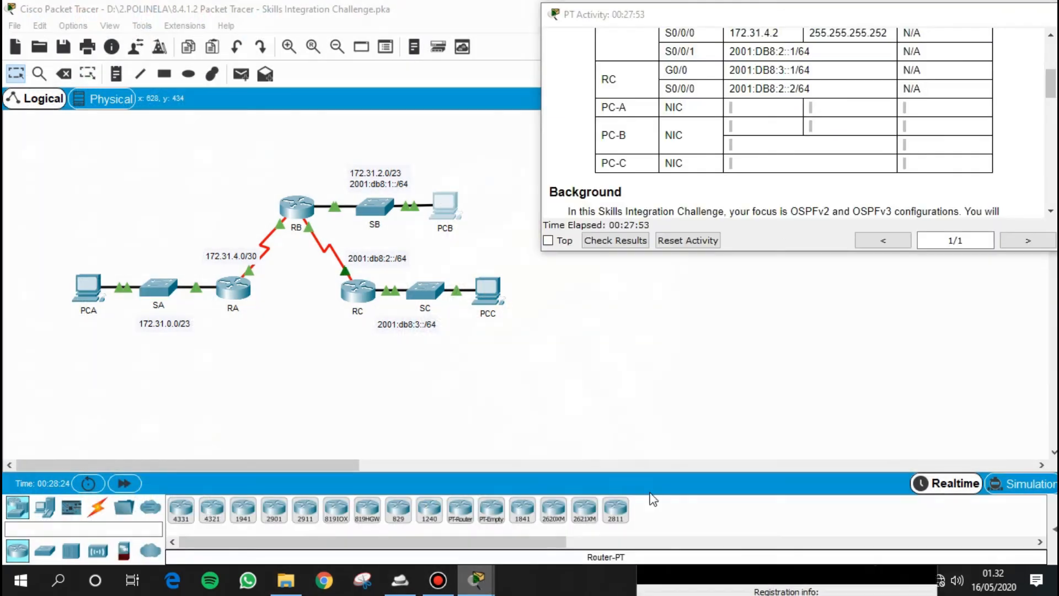
{"action": "left_click_drag", "start_coordinate": [785, 255], "coordinate": [796, 533]}
{"action": "scroll", "coordinate": [778, 335], "scroll_direction": "up", "scroll_amount": 1}
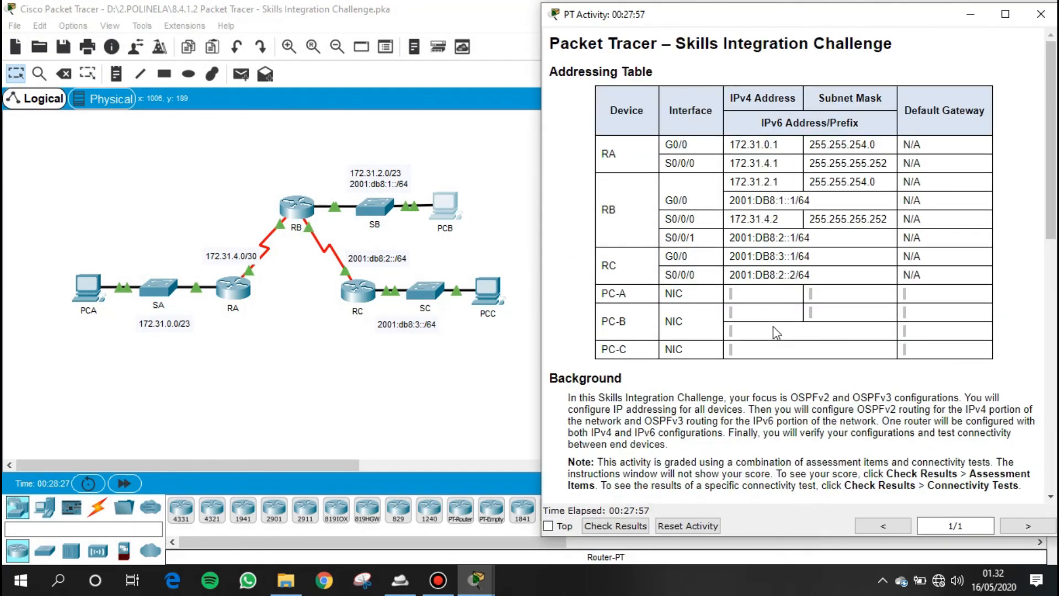